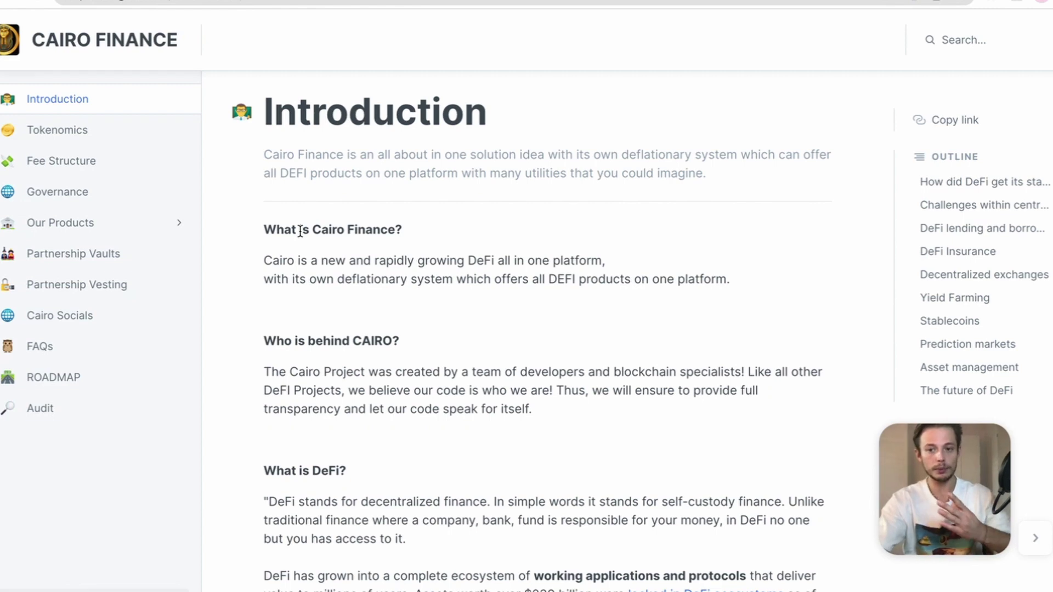
# Read through the Introduction page from "What is Cairo Finance?" down to "The future of DeFi".
pyautogui.scroll(-1, 300, 232)
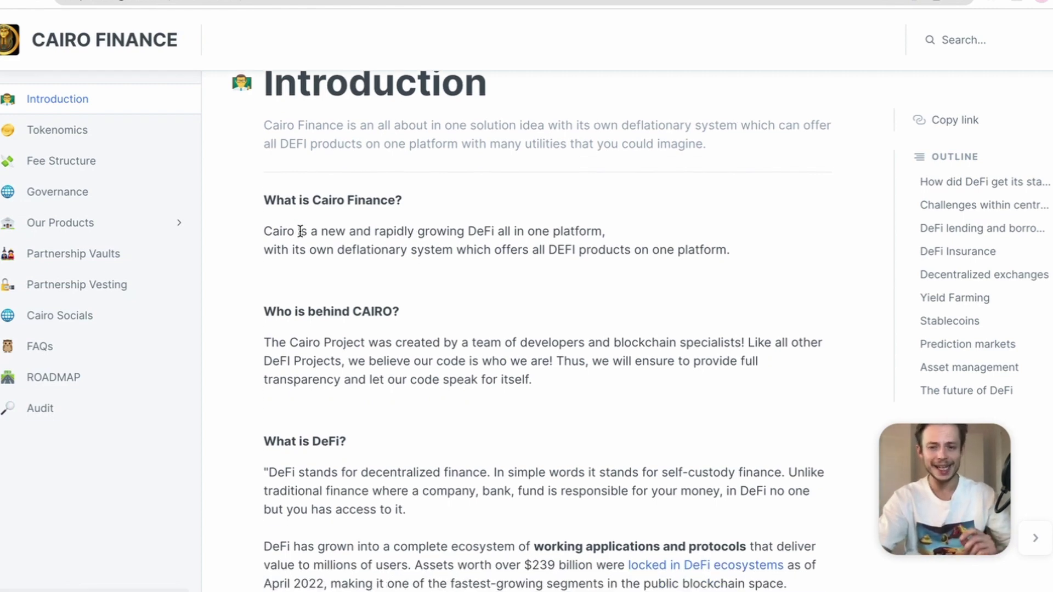
pyautogui.scroll(-6, 300, 231)
pyautogui.scroll(2, 352, 279)
pyautogui.scroll(-15, 353, 279)
pyautogui.scroll(-20, 352, 282)
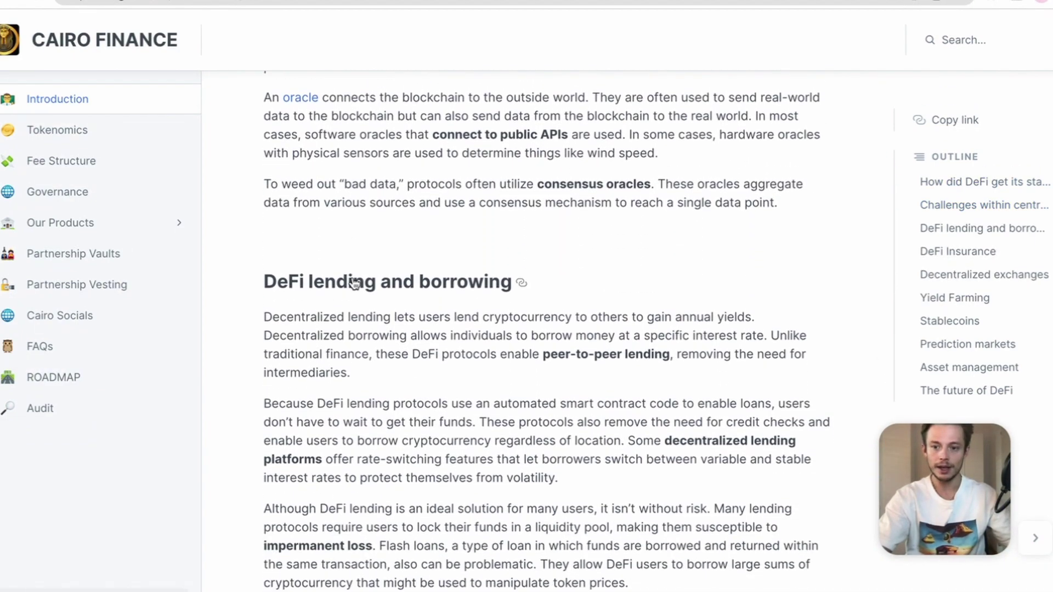
pyautogui.scroll(-2, 354, 282)
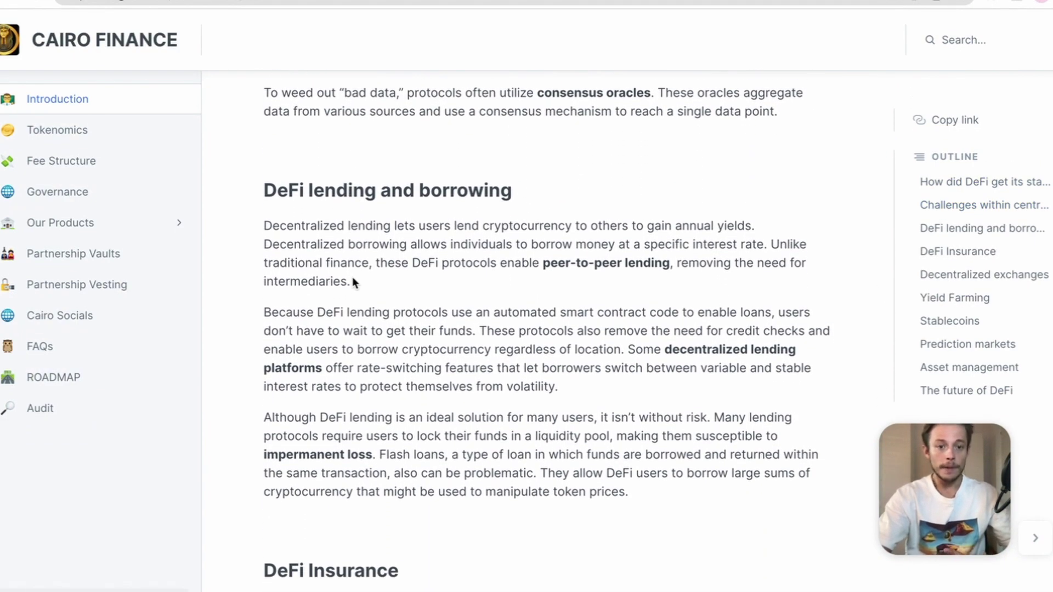
pyautogui.scroll(-10, 352, 276)
pyautogui.scroll(-13, 483, 540)
pyautogui.scroll(-10, 481, 536)
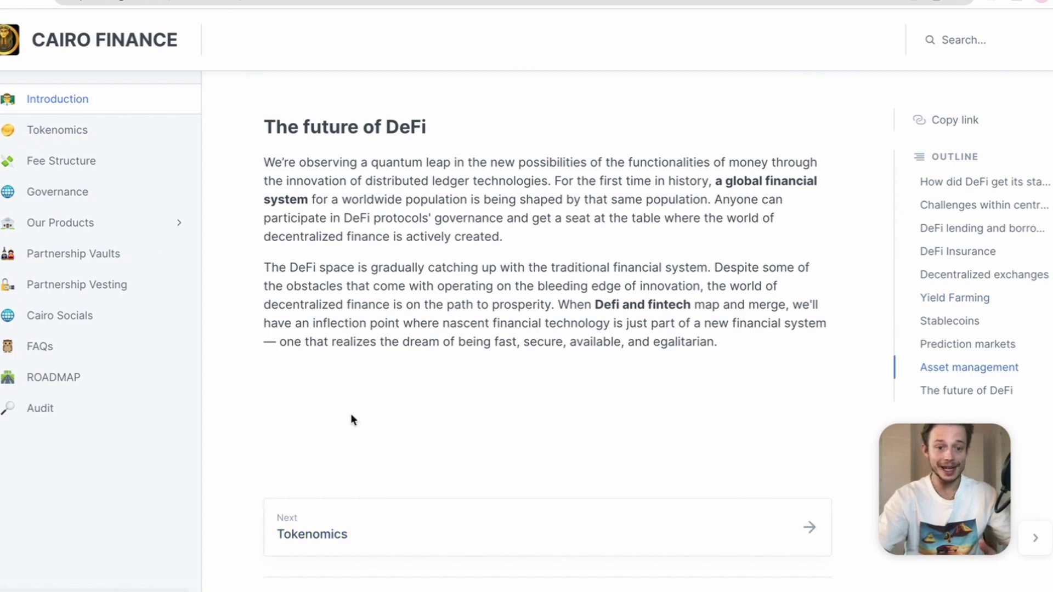
# Open the Tokenomics page and examine the contract address, chain and max supply under Basic Information.
pyautogui.click(68, 136)
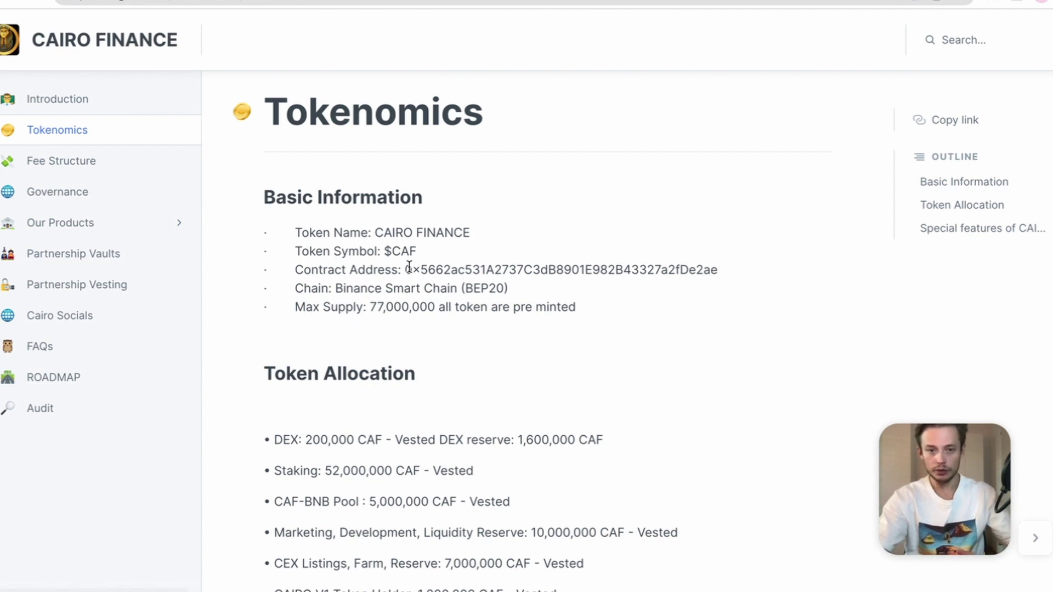
pyautogui.moveTo(406, 270); pyautogui.dragTo(729, 283)
pyautogui.click(685, 333)
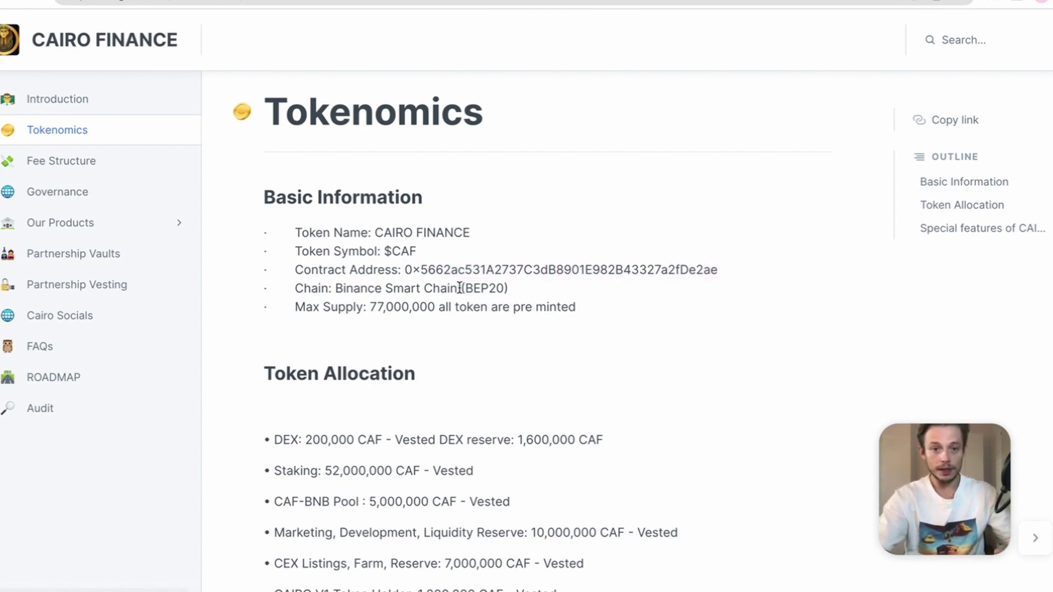
pyautogui.moveTo(463, 288); pyautogui.dragTo(576, 308)
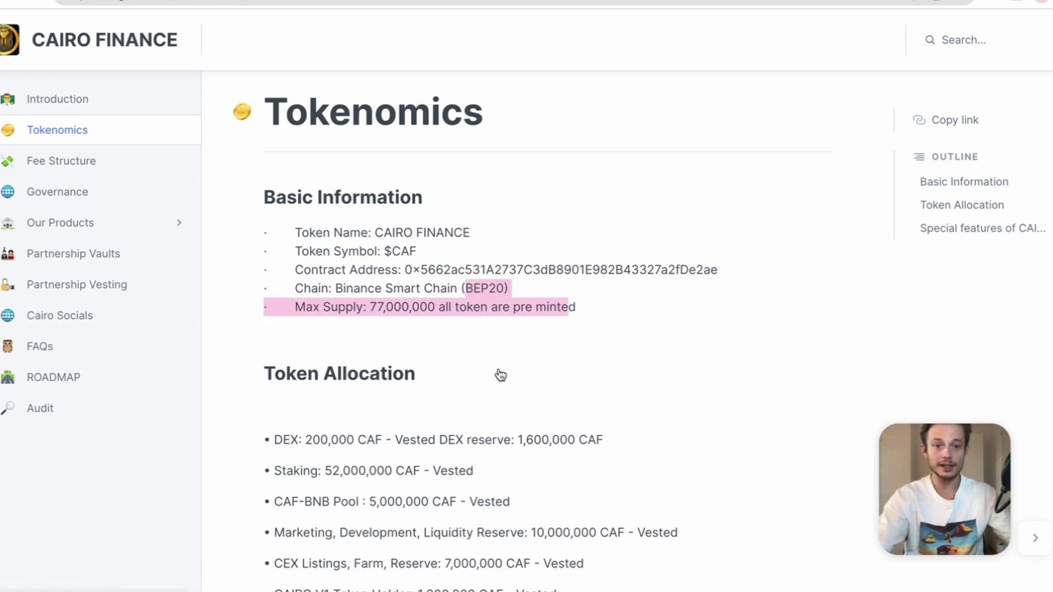
pyautogui.click(387, 327)
# Review the token allocation, special features, burn program, buy-side pressure and liquidity sections of the Tokenomics page.
pyautogui.scroll(-3, 503, 441)
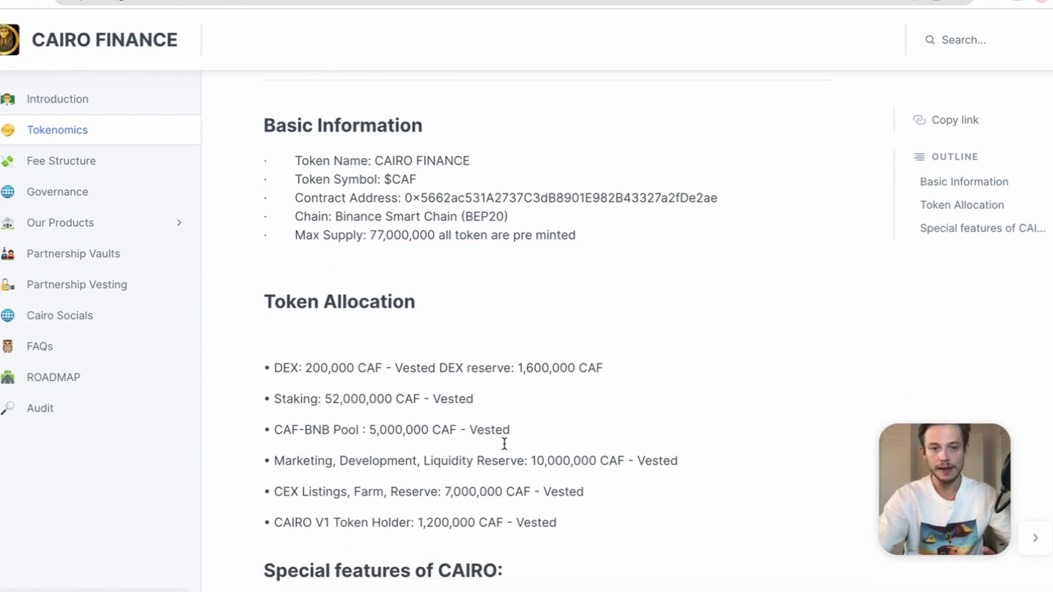
pyautogui.scroll(-2, 504, 395)
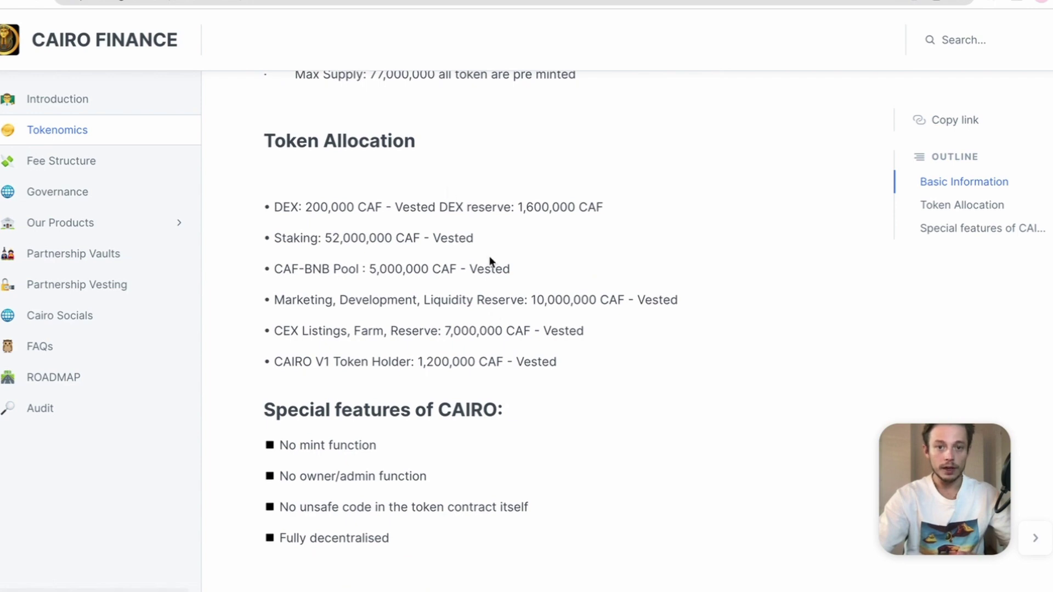
pyautogui.scroll(-4, 411, 409)
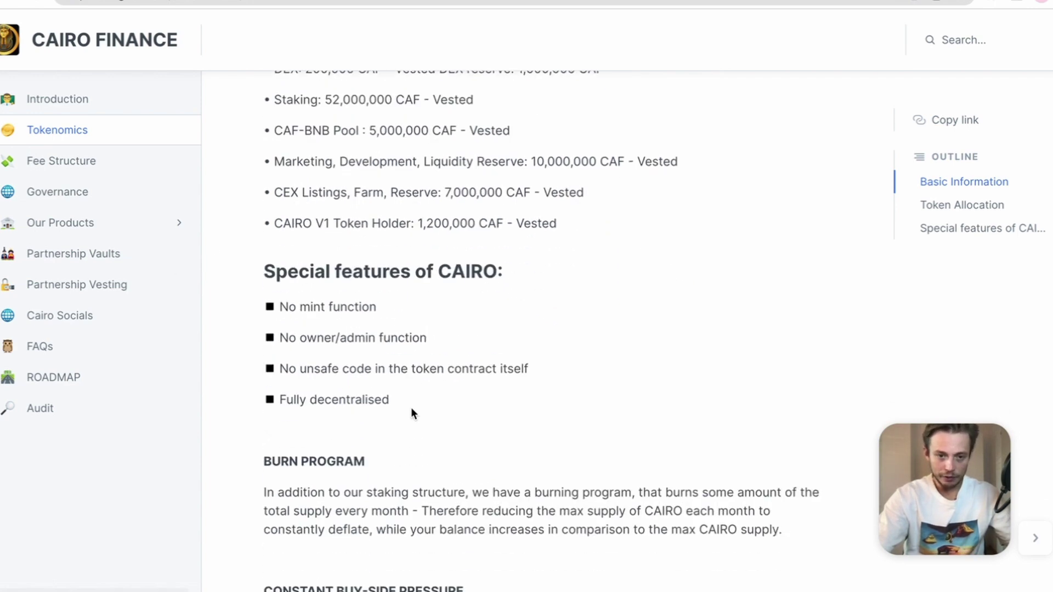
pyautogui.scroll(-5, 412, 410)
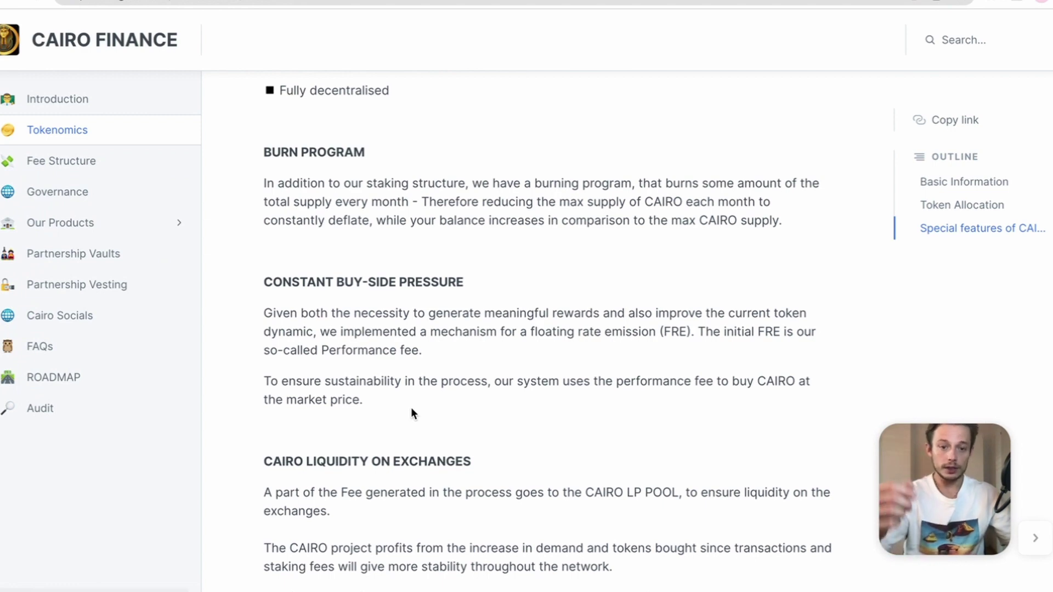
pyautogui.moveTo(336, 281); pyautogui.dragTo(478, 285)
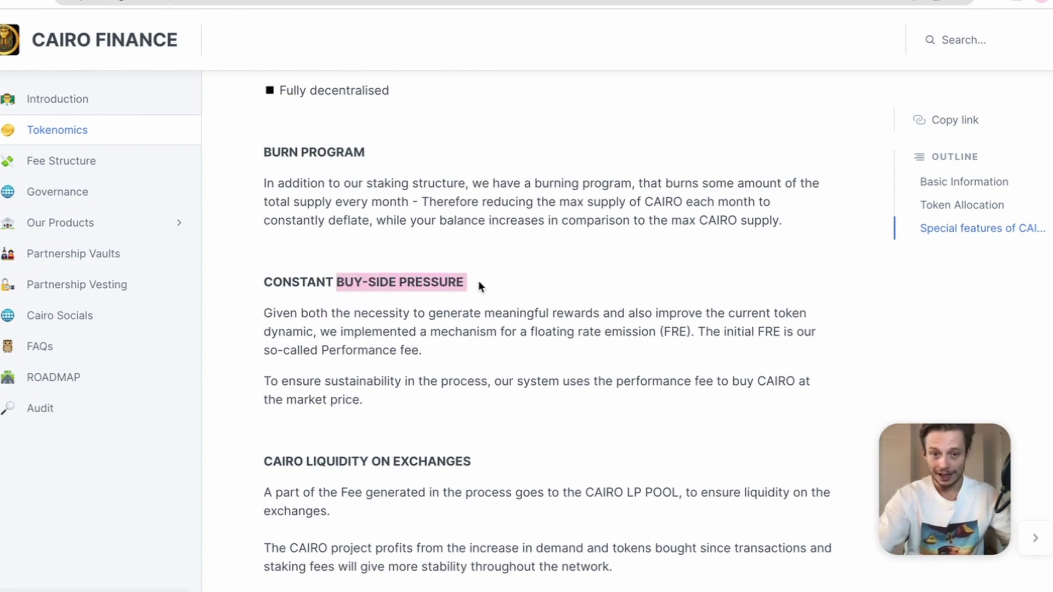
pyautogui.click(603, 339)
pyautogui.scroll(-5, 625, 451)
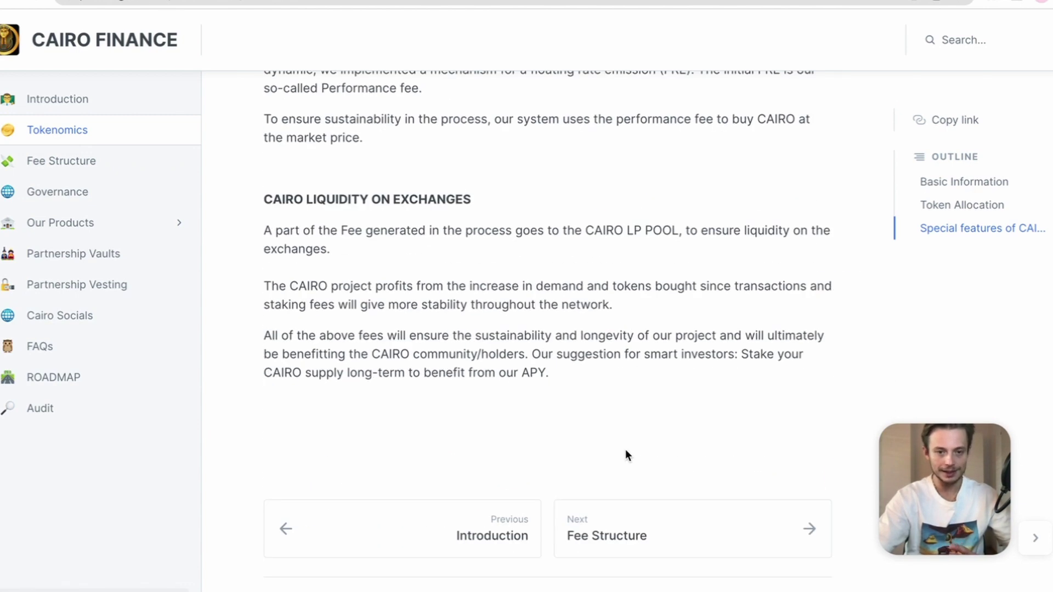
# Open the Fee Structure page and review the fees of each product down to the dynamic priced fan articles.
pyautogui.click(80, 160)
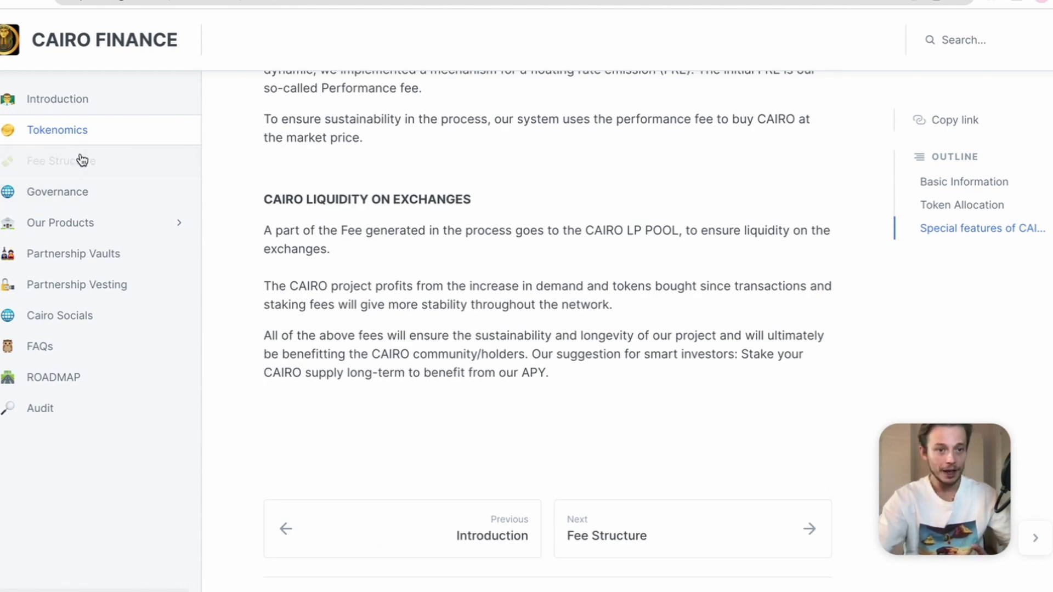
pyautogui.scroll(-8, 479, 229)
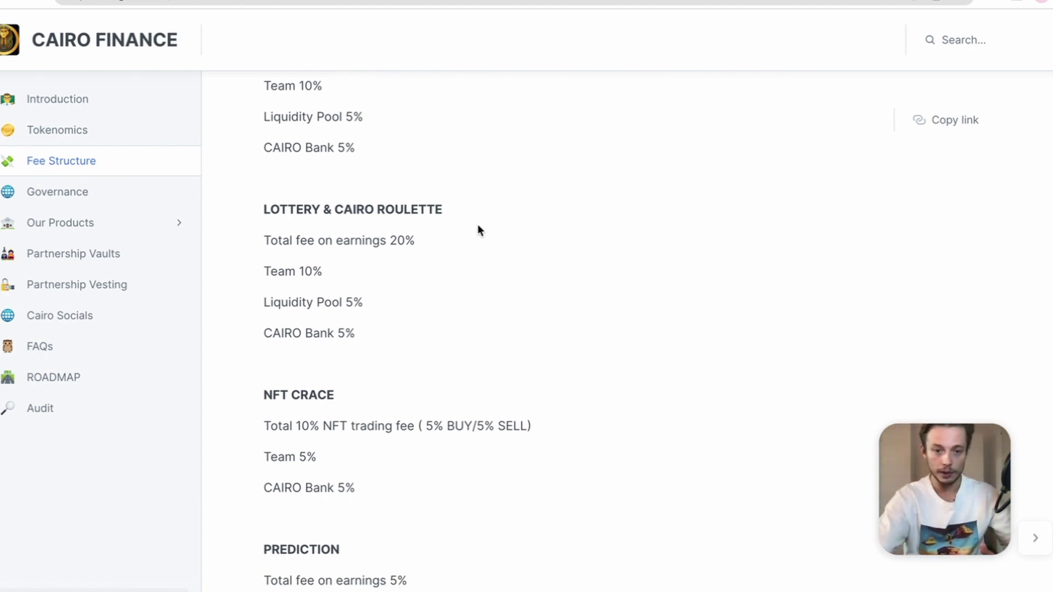
pyautogui.scroll(-12, 495, 427)
pyautogui.scroll(-10, 496, 428)
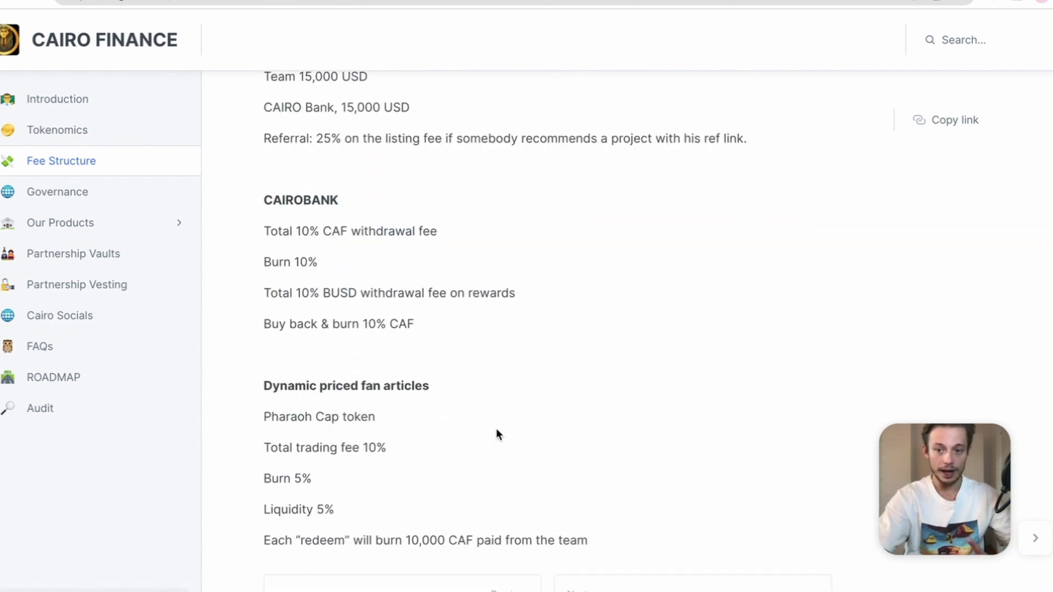
# Open the Our Products section and look through its full list of product pages.
pyautogui.click(103, 247)
pyautogui.click(87, 227)
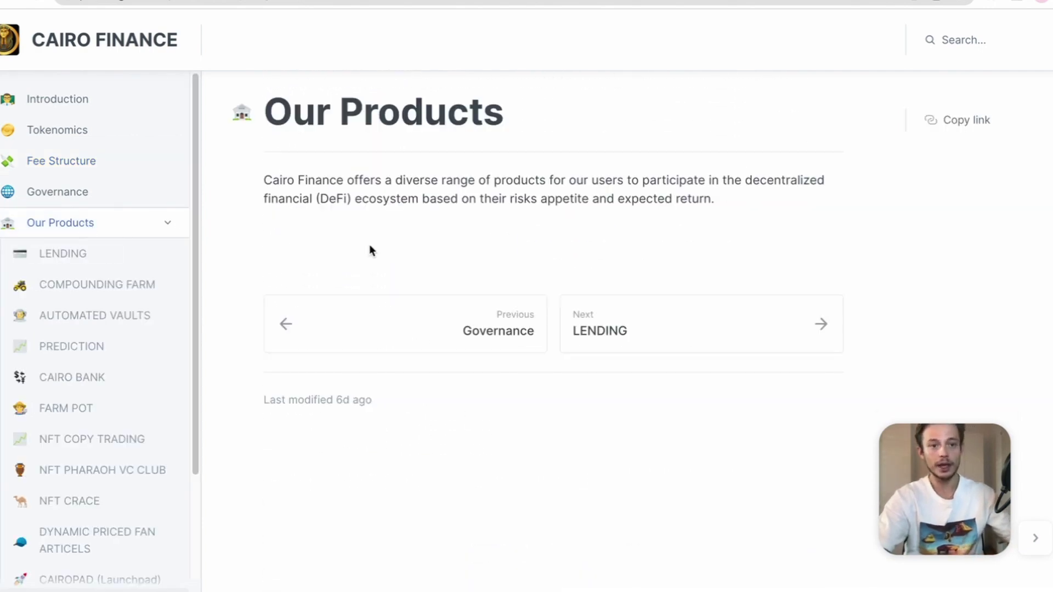
pyautogui.scroll(-2, 85, 266)
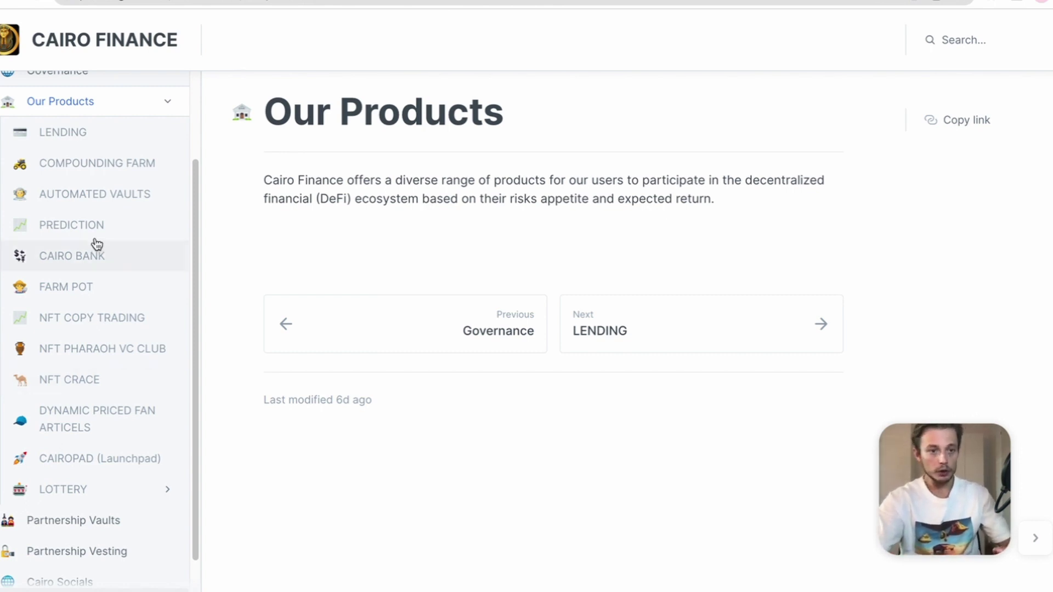
pyautogui.scroll(-2, 94, 484)
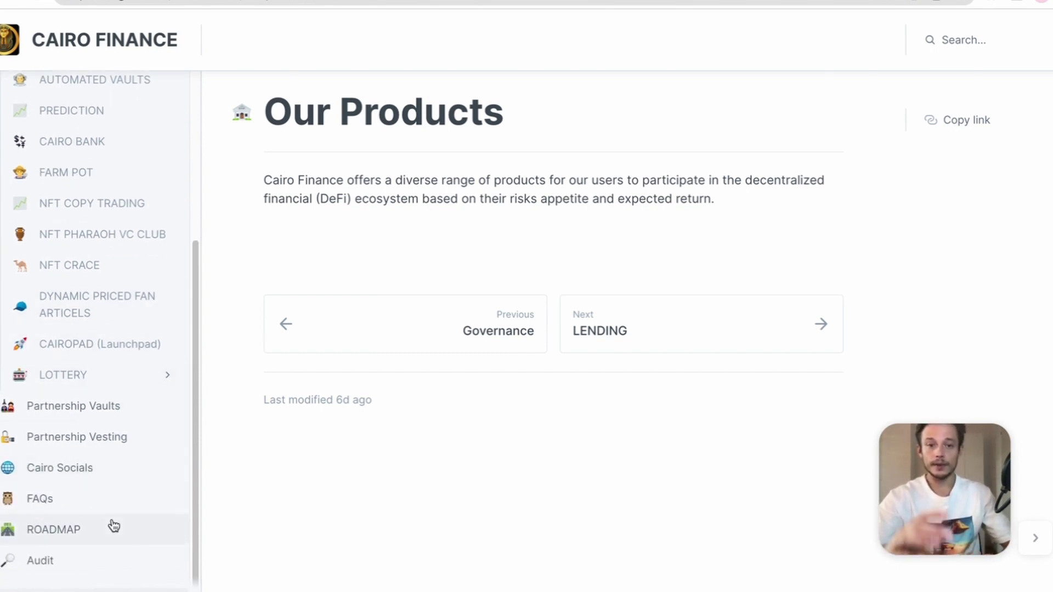
pyautogui.scroll(5, 187, 227)
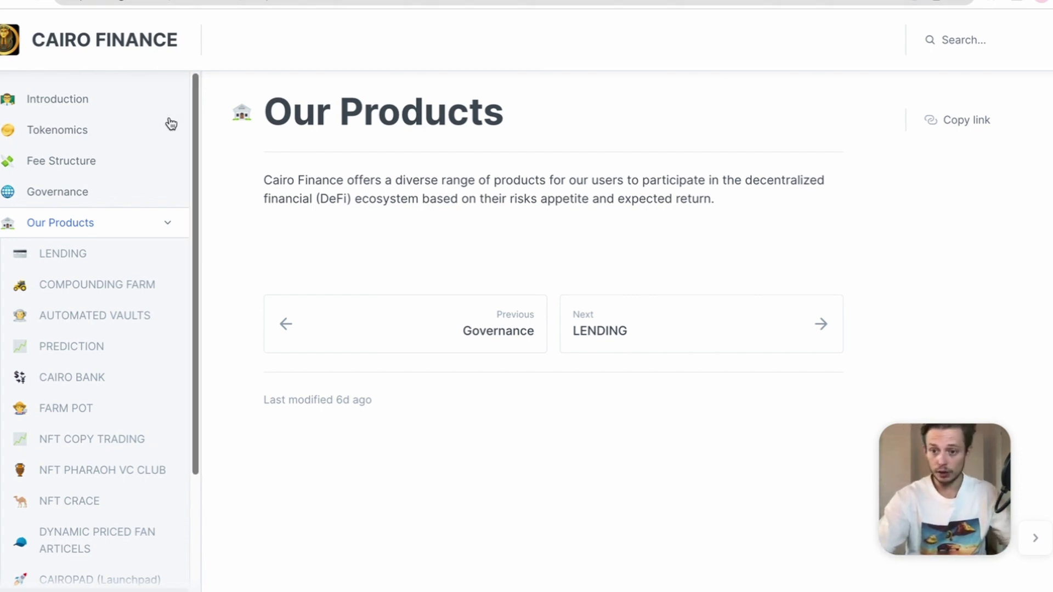
# Switch to PancakeSwap, acknowledge the unknown-source risk and import the Cairo Finance (CAF) token.
pyautogui.click(78, 16)
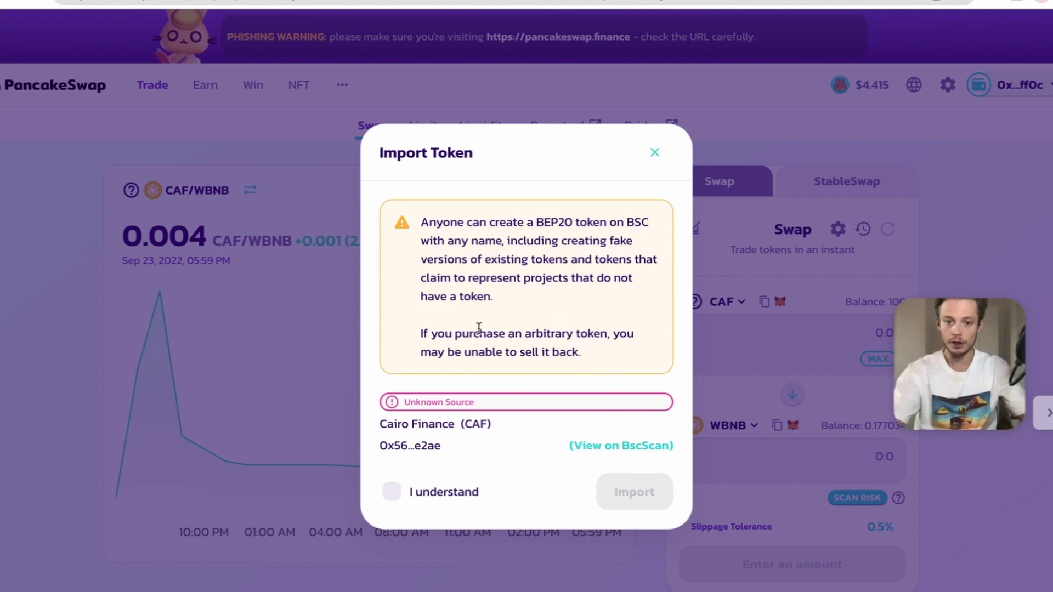
pyautogui.click(392, 493)
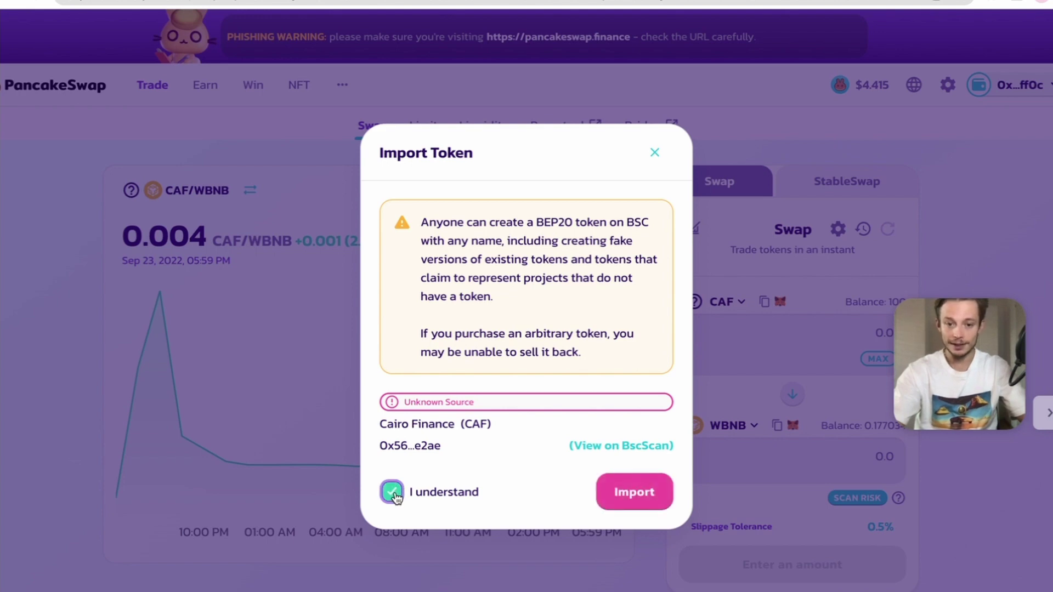
pyautogui.click(630, 500)
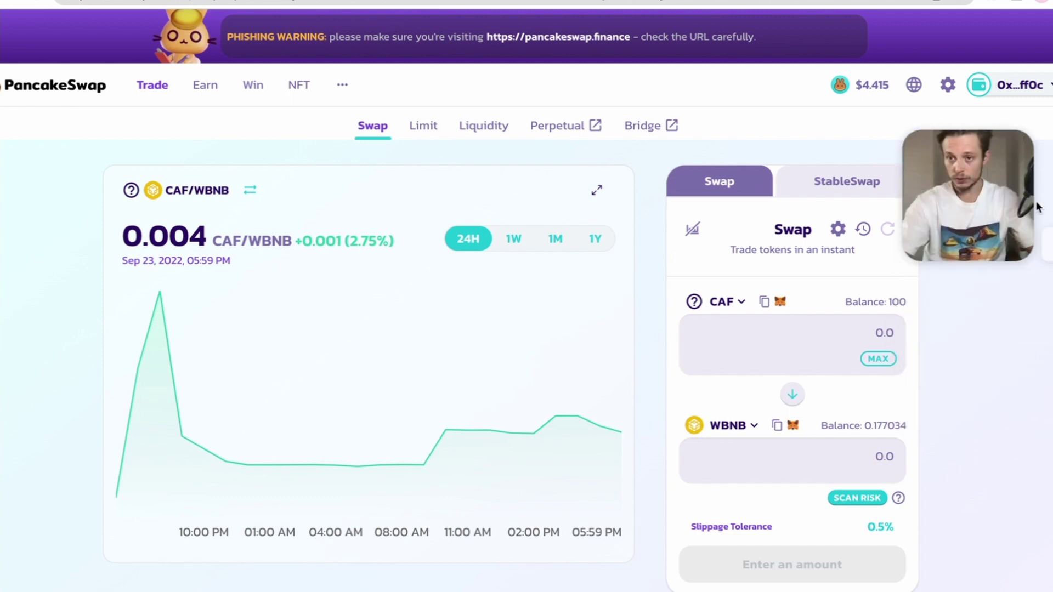
# Set the swap to pay with BNB and receive Cairo Finance's CAF, searching the token list for "CAF".
pyautogui.click(726, 303)
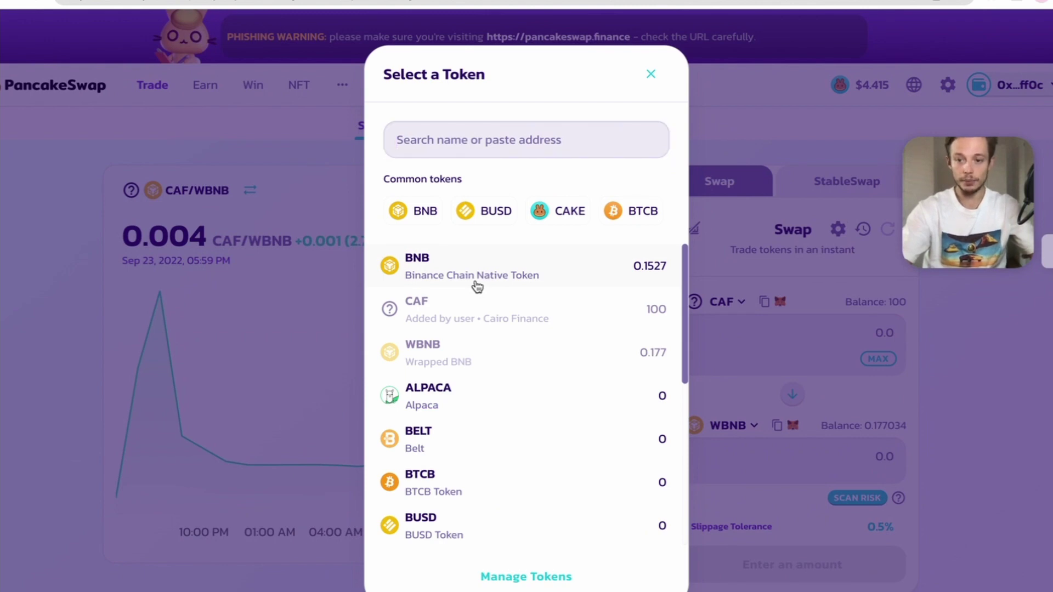
pyautogui.click(477, 286)
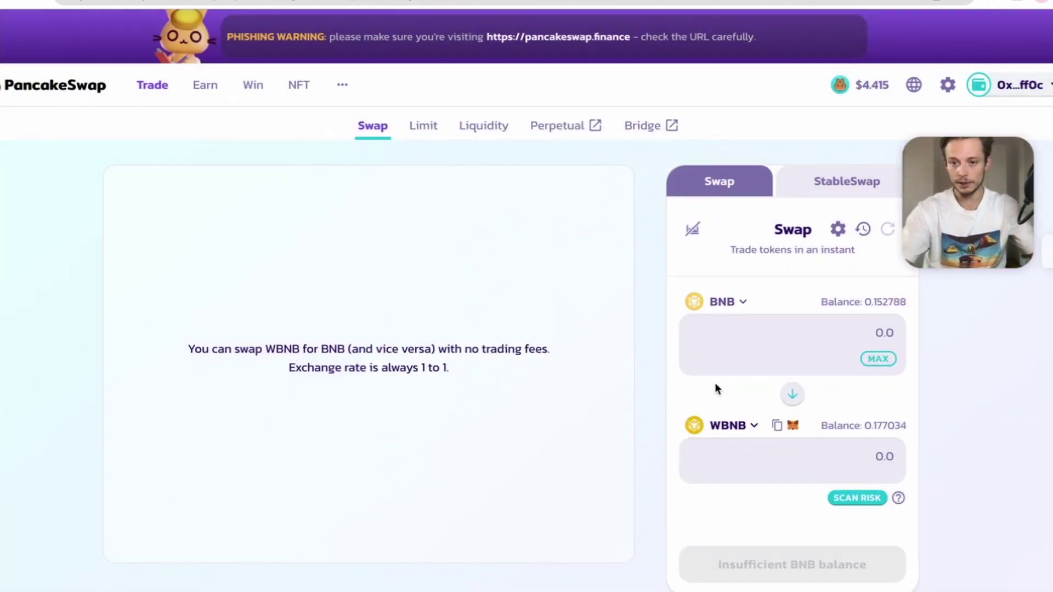
pyautogui.click(739, 426)
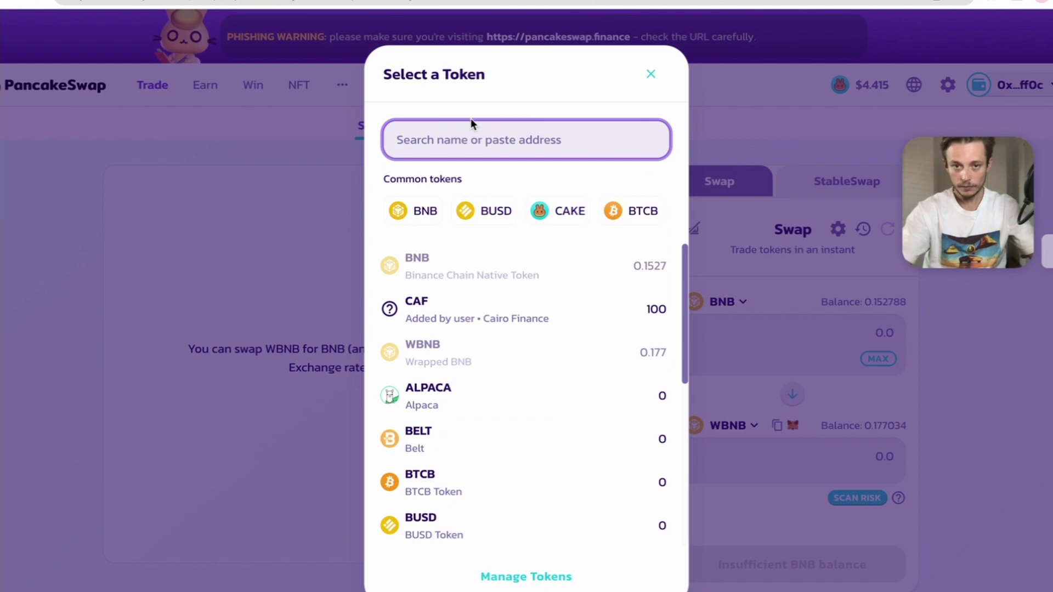
pyautogui.write('c')
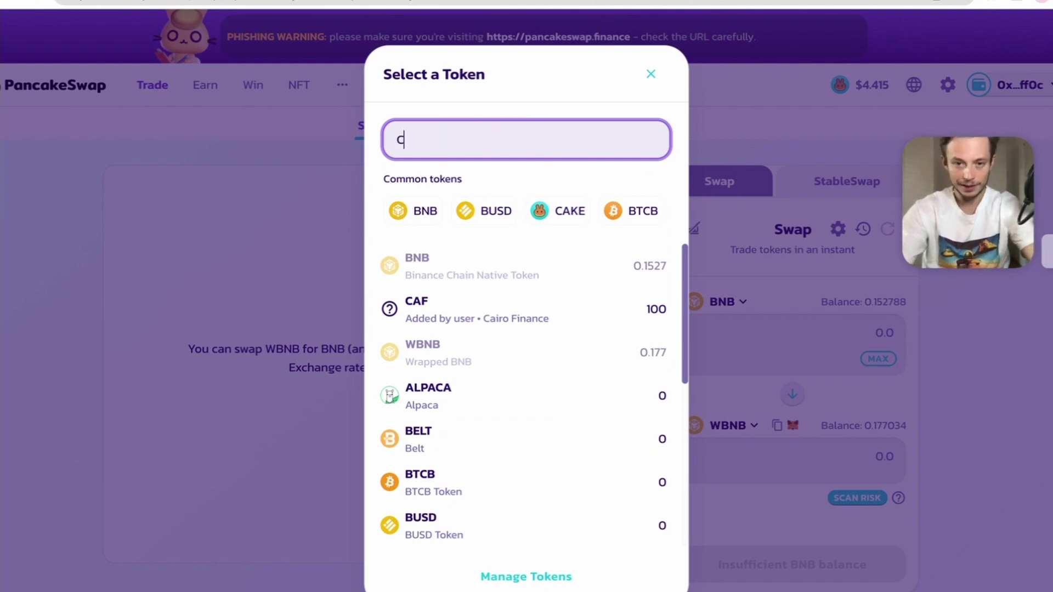
pyautogui.write('AF')
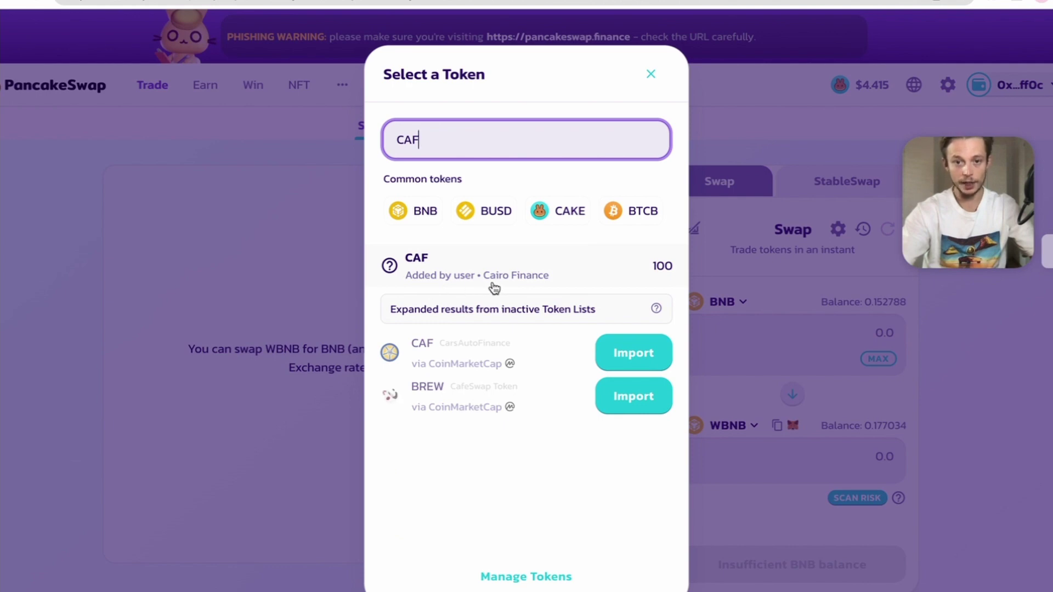
pyautogui.click(536, 279)
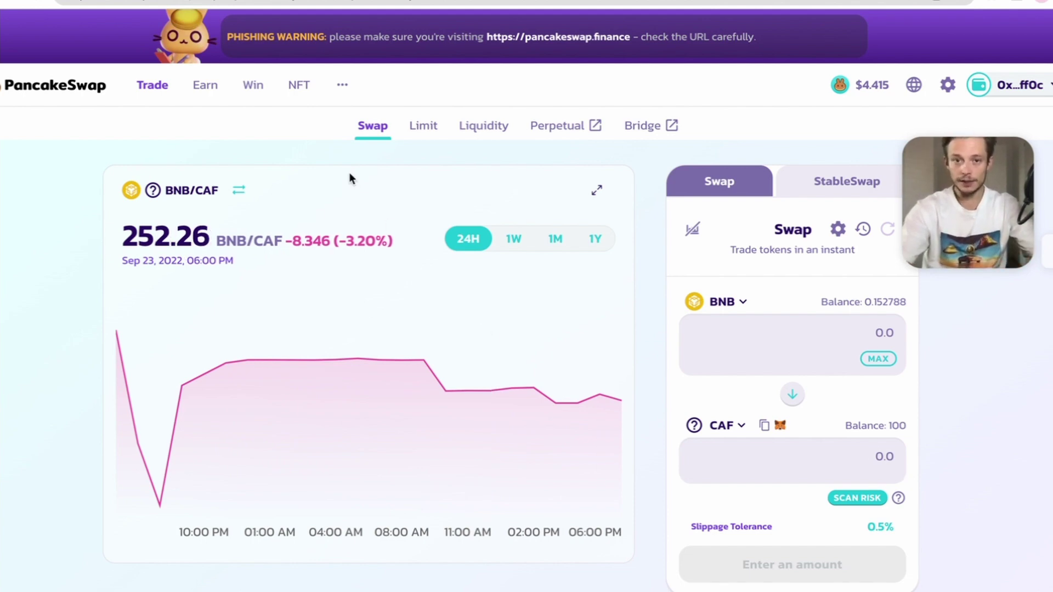
# Reload the swap page with its default pair and choose the user-added CAF token as the one to receive.
pyautogui.click(371, 129)
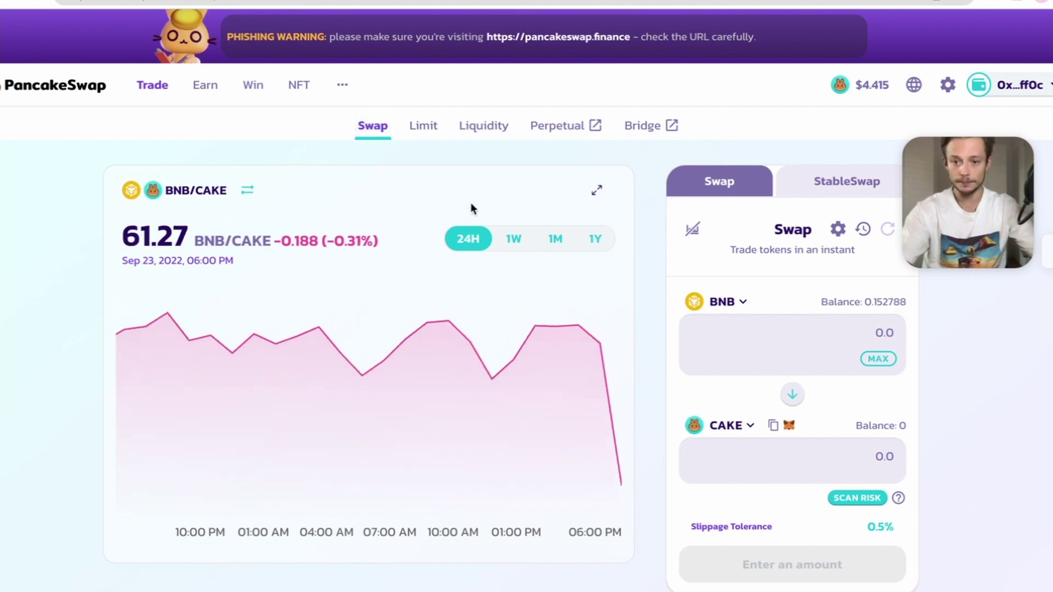
pyautogui.click(737, 425)
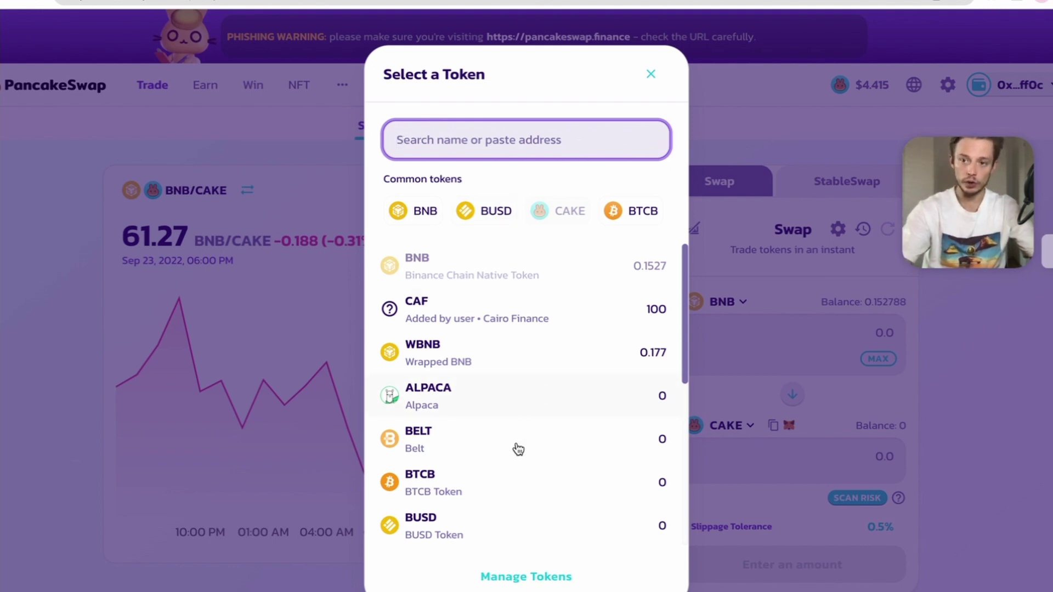
pyautogui.click(460, 318)
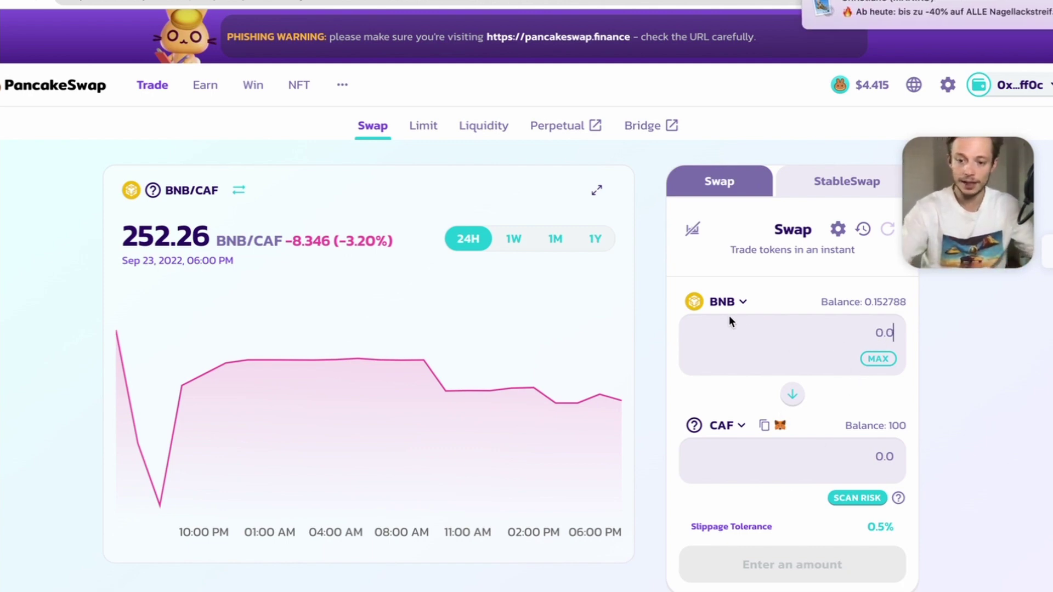
# Enter 0.15 BNB as the amount to swap and check the estimated CAF amount.
pyautogui.write('0.1')
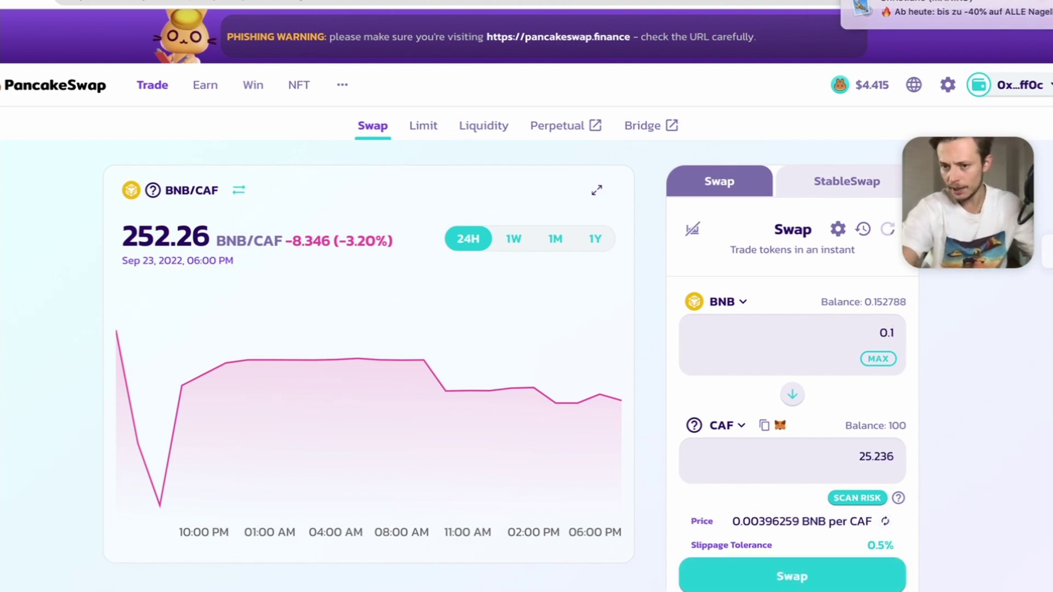
pyautogui.write('5')
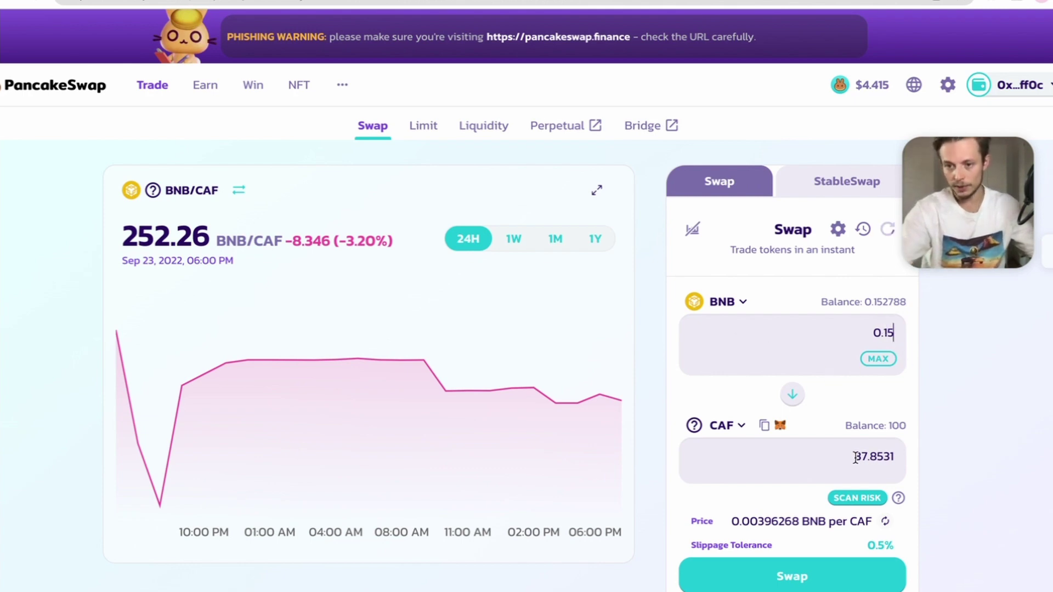
pyautogui.moveTo(853, 457); pyautogui.dragTo(921, 461)
pyautogui.click(918, 471)
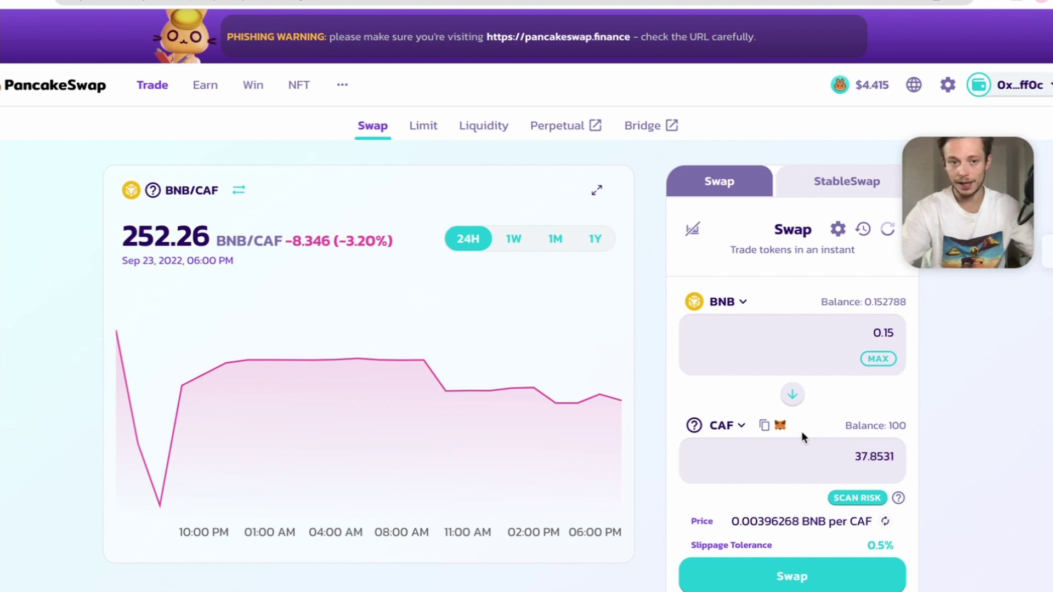
# Review the minimum received, price impact and liquidity provider fee for the BNB to CAF swap.
pyautogui.scroll(-1, 800, 433)
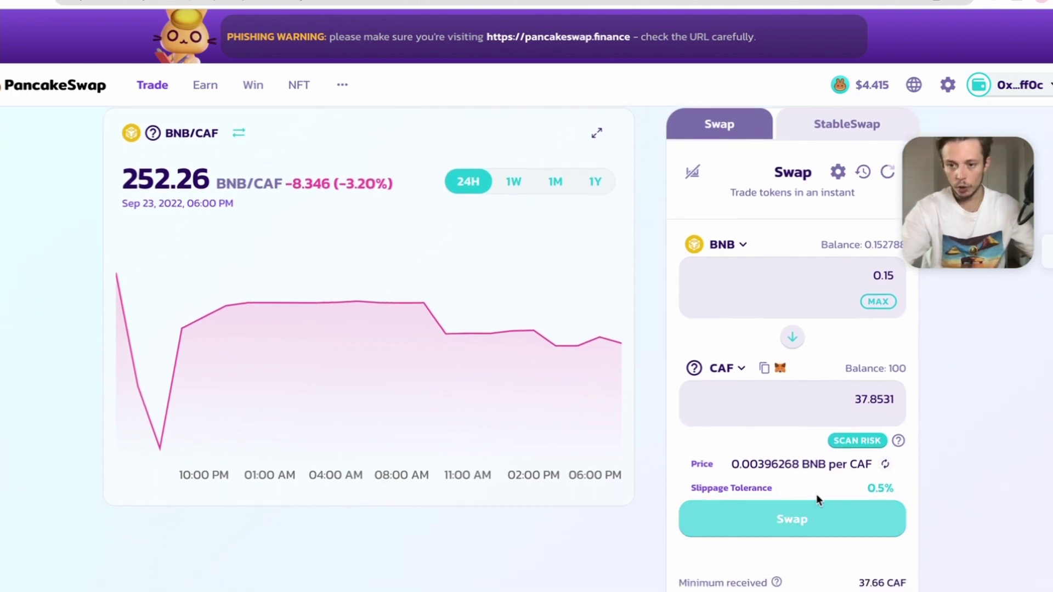
pyautogui.scroll(-3, 800, 434)
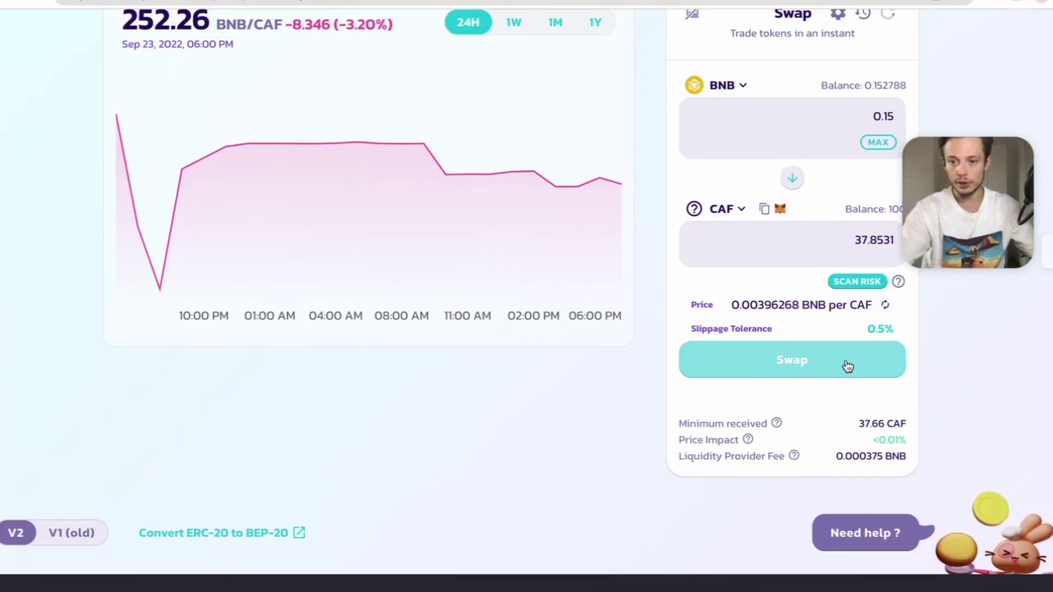
pyautogui.click(829, 348)
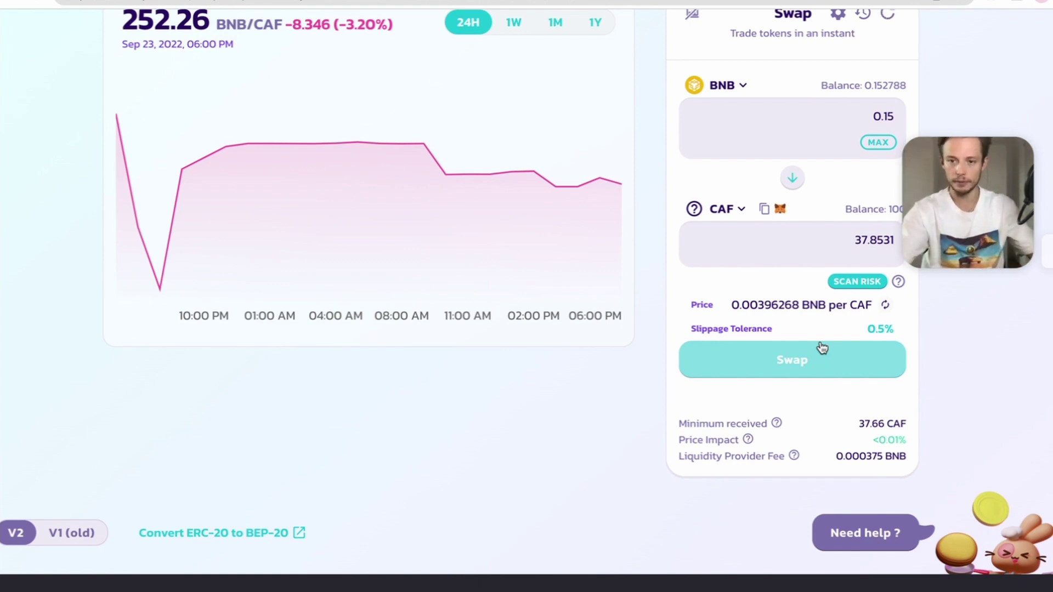
pyautogui.scroll(4, 776, 152)
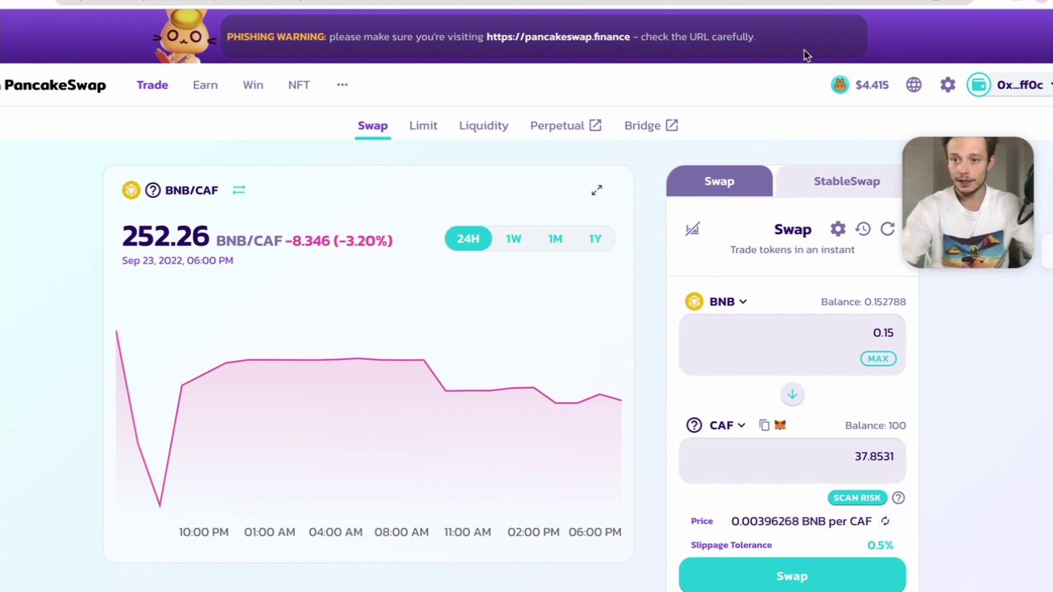
# Open the MetaMask wallet and check its token balances on Binance Smart Chain, including CAF.
pyautogui.moveTo(925, 184); pyautogui.dragTo(293, 391)
pyautogui.click(992, 3)
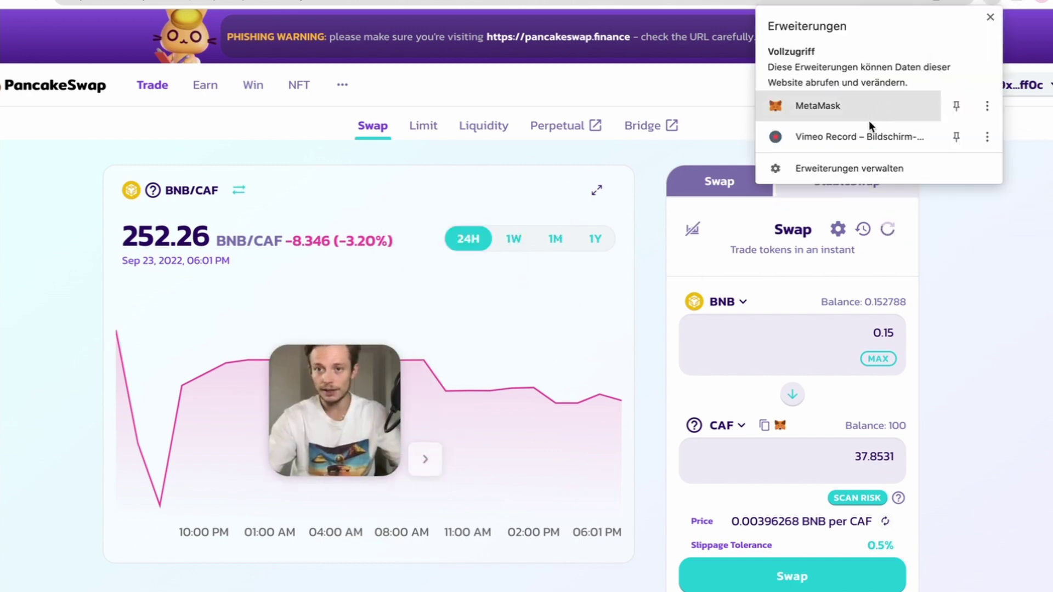
pyautogui.click(868, 104)
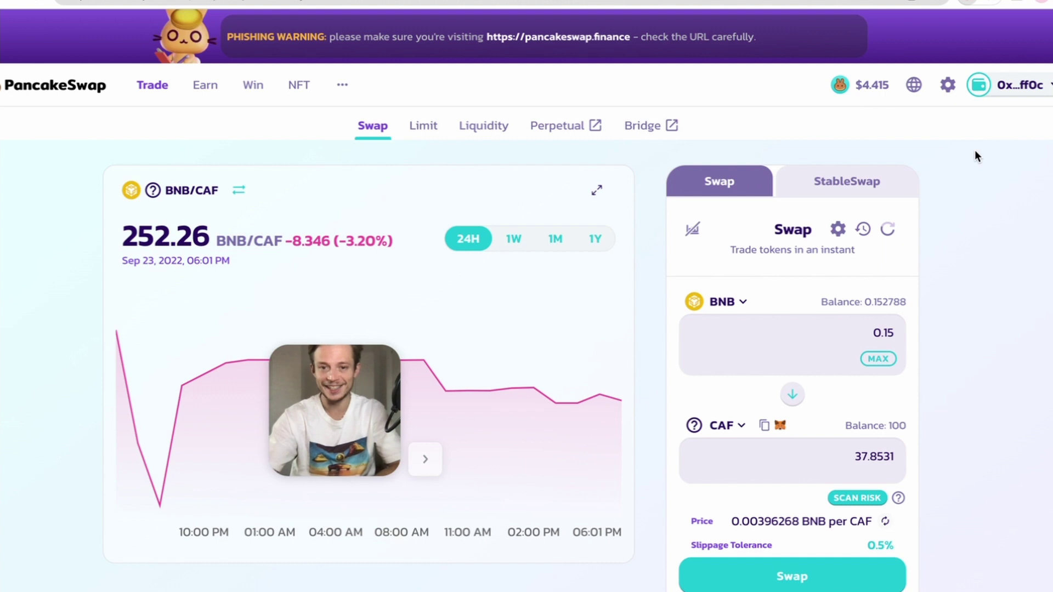
pyautogui.click(968, 2)
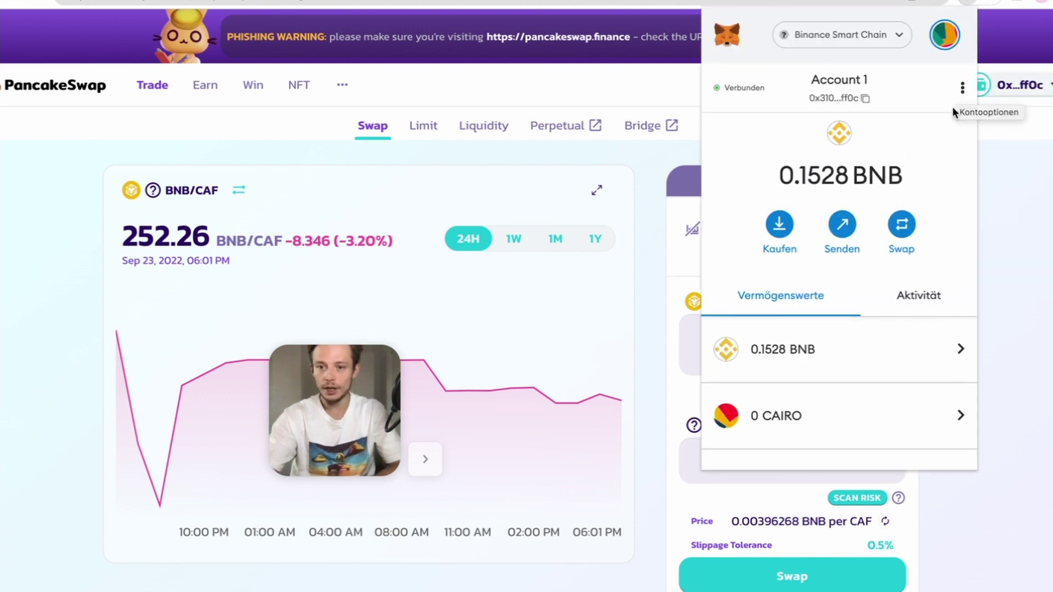
pyautogui.scroll(-4, 869, 336)
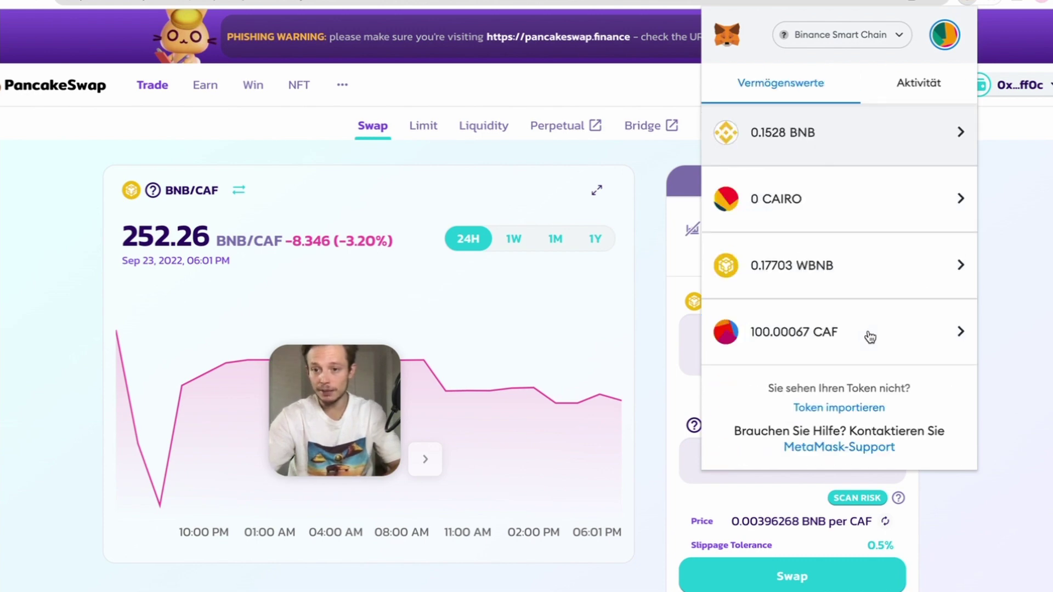
# Look through the contract address, symbol and decimals fields of MetaMask's custom token import form, and close the wallet.
pyautogui.click(822, 409)
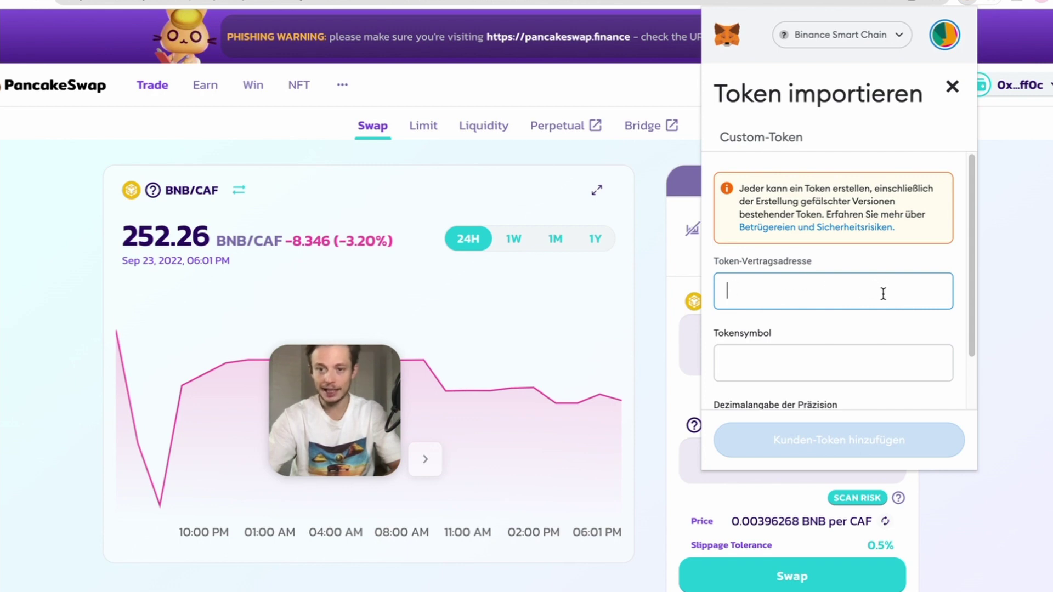
pyautogui.scroll(-1, 788, 300)
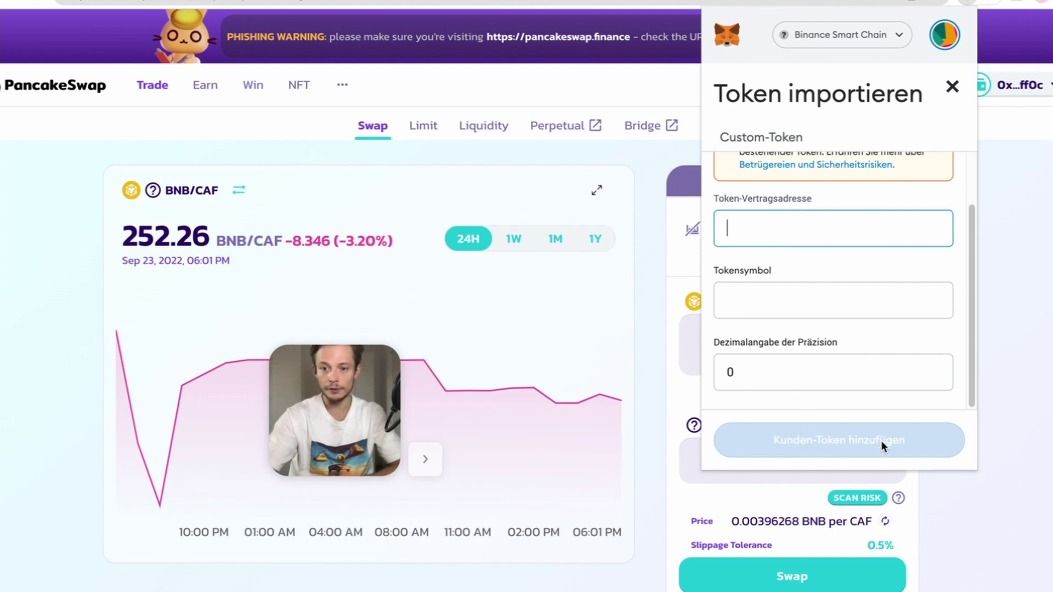
pyautogui.click(1035, 284)
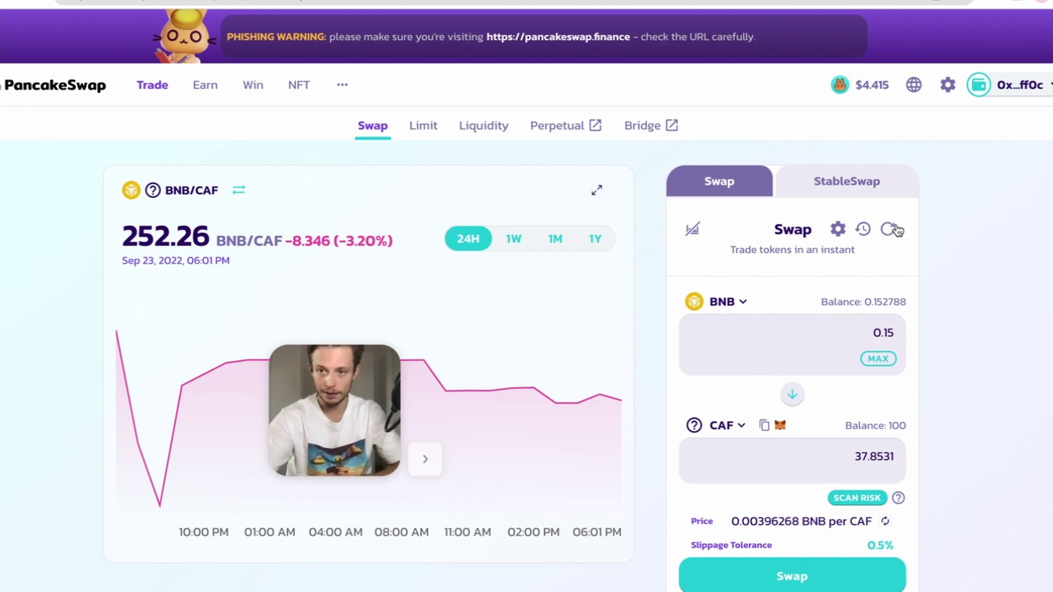
pyautogui.moveTo(990, 77)
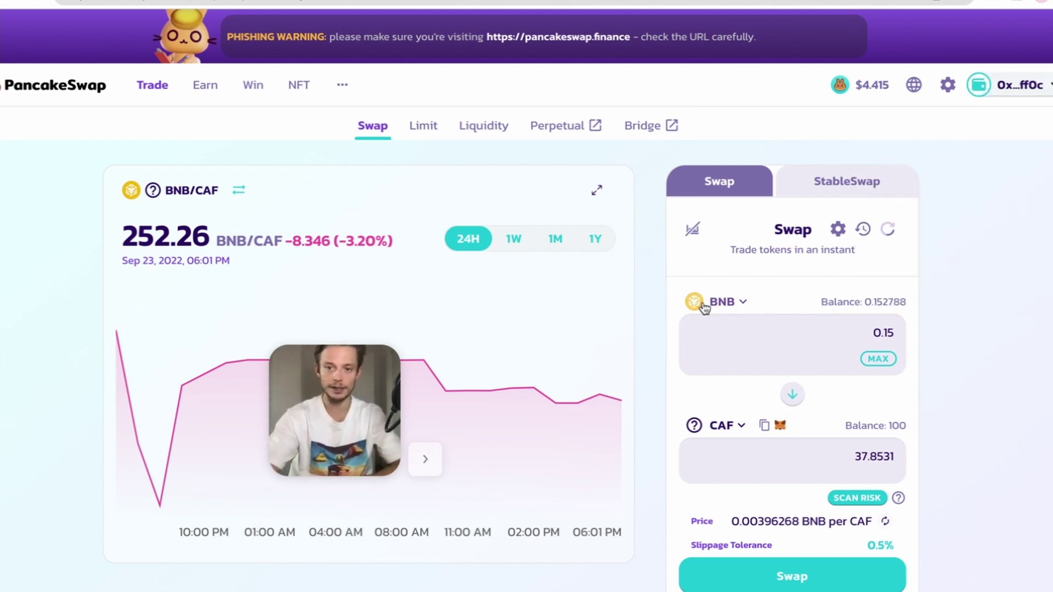
# Switch to the Cairo Finance website and open its CAF staking pool on Unicrypt, showing the pool figures and rewards.
pyautogui.scroll(-1, 653, 377)
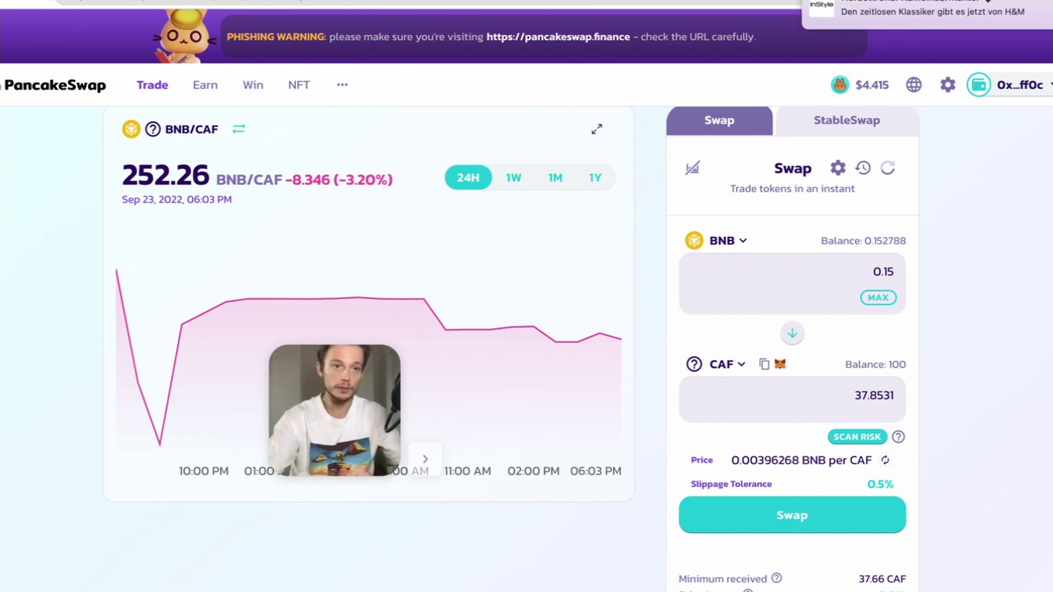
pyautogui.hotkey('ctrl', 'Tab')
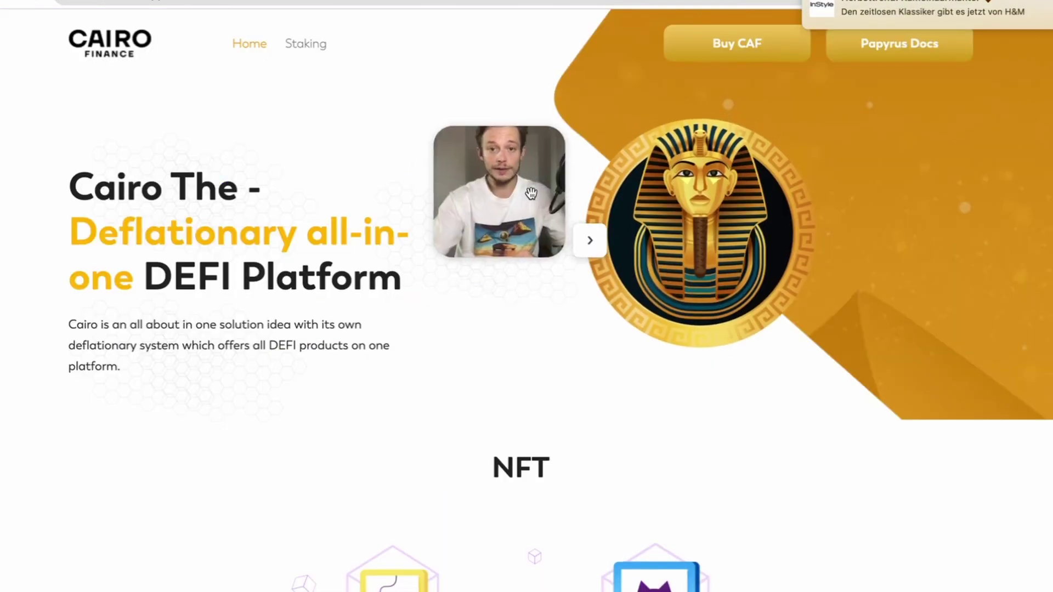
pyautogui.click(307, 43)
pyautogui.scroll(-6, 666, 432)
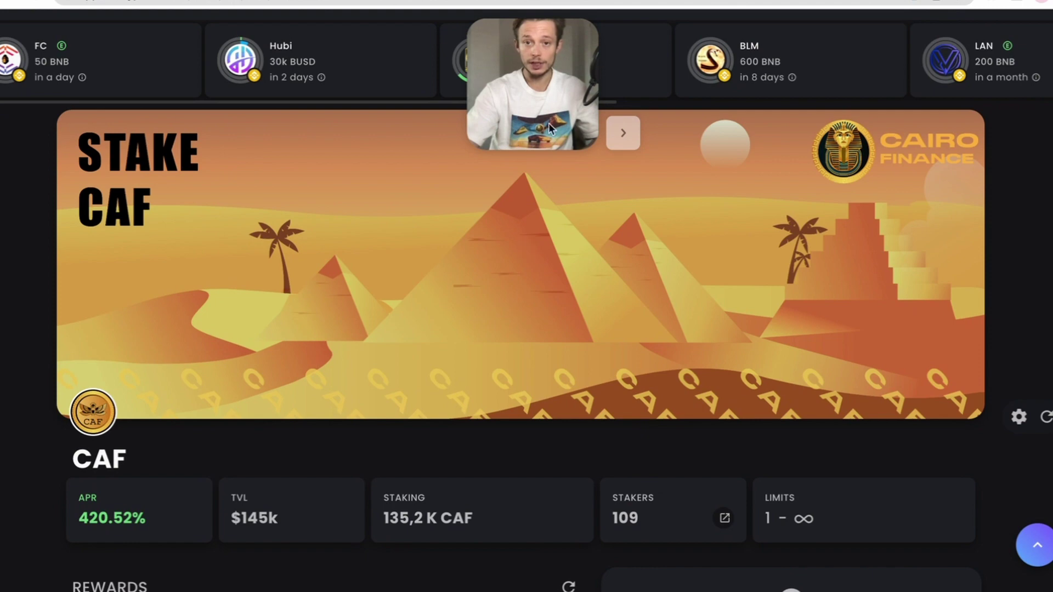
pyautogui.moveTo(553, 102); pyautogui.dragTo(560, 285)
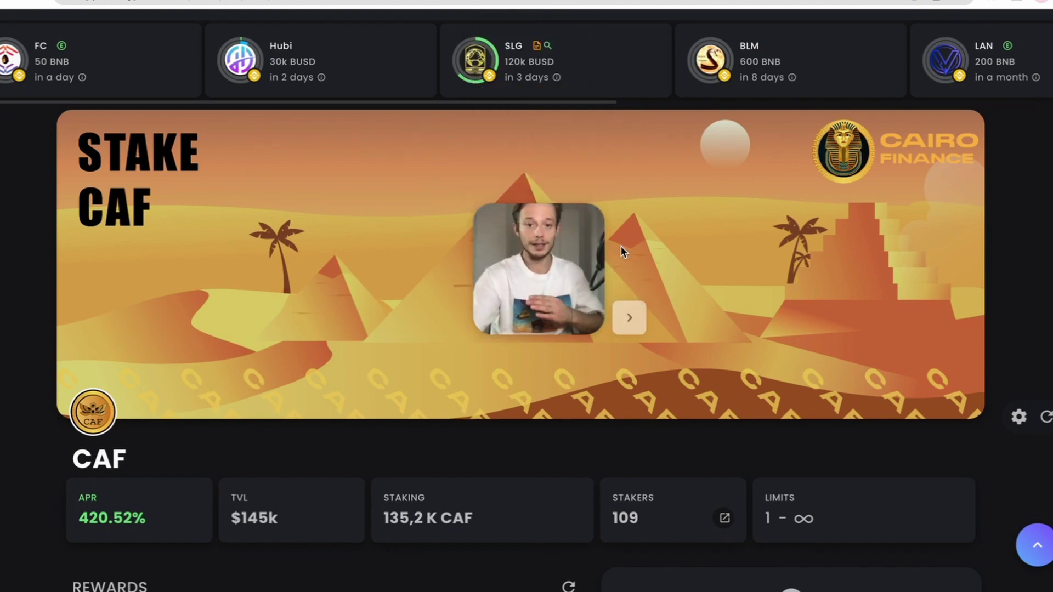
pyautogui.scroll(1, 620, 246)
pyautogui.scroll(-5, 620, 245)
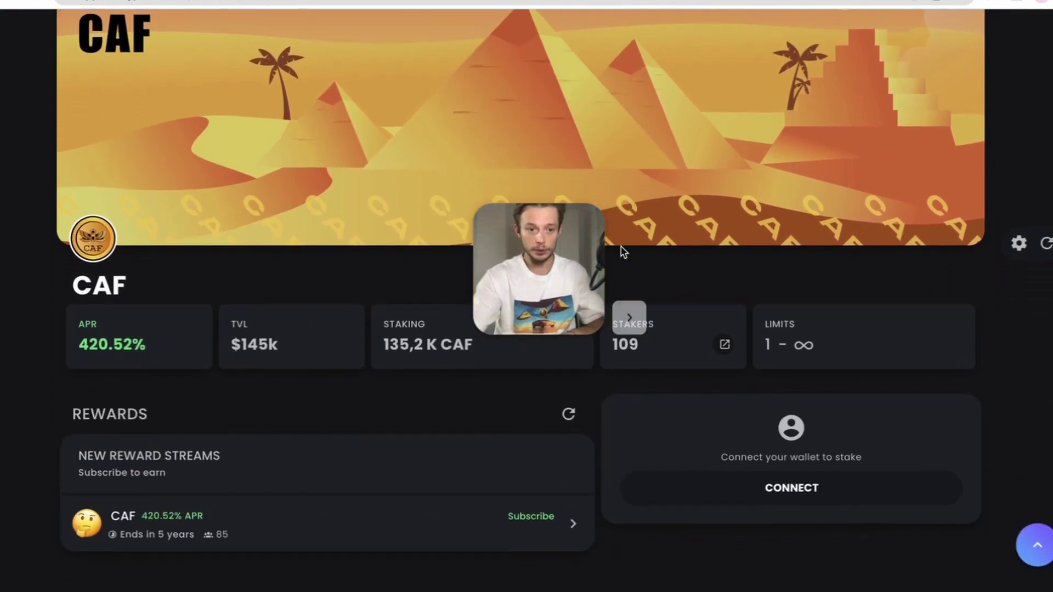
pyautogui.moveTo(543, 264); pyautogui.dragTo(531, 121)
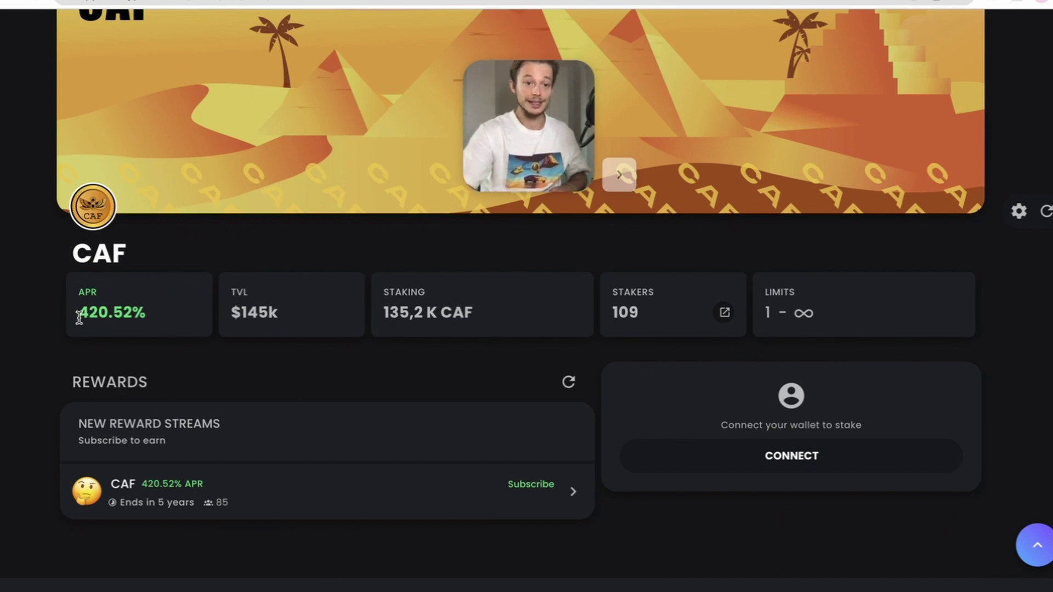
# Examine the CAF staking pool's APR, staked amount, number of stakers and wallet connection area.
pyautogui.moveTo(78, 314); pyautogui.dragTo(152, 328)
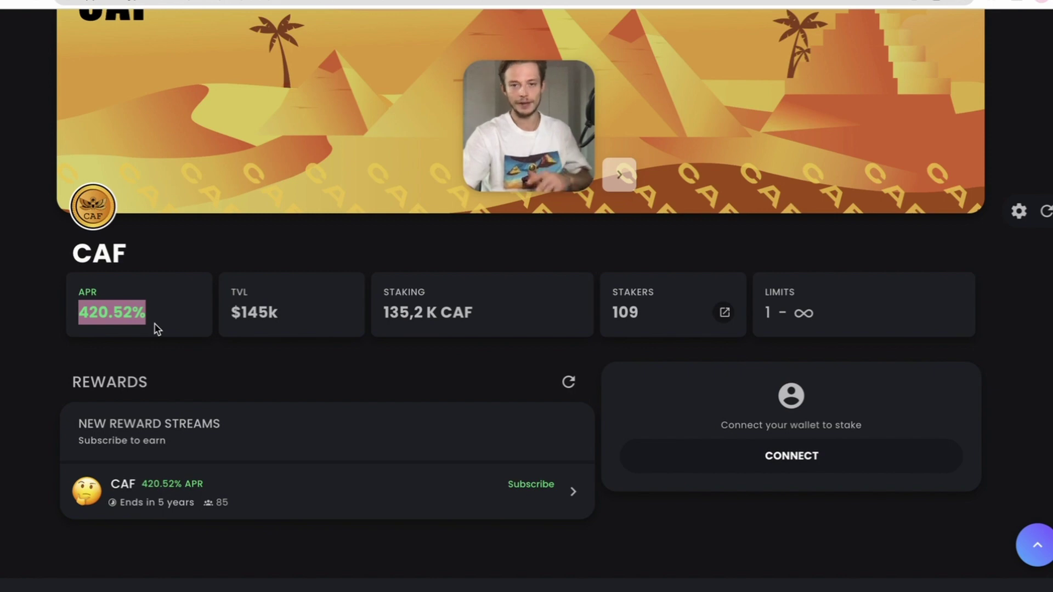
pyautogui.click(226, 329)
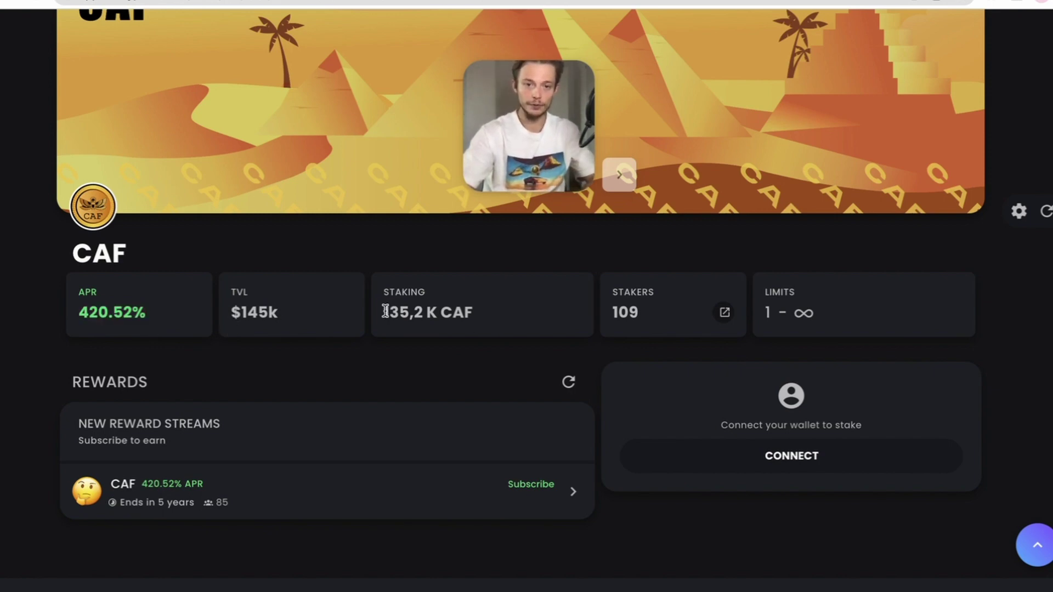
pyautogui.moveTo(383, 307); pyautogui.dragTo(502, 333)
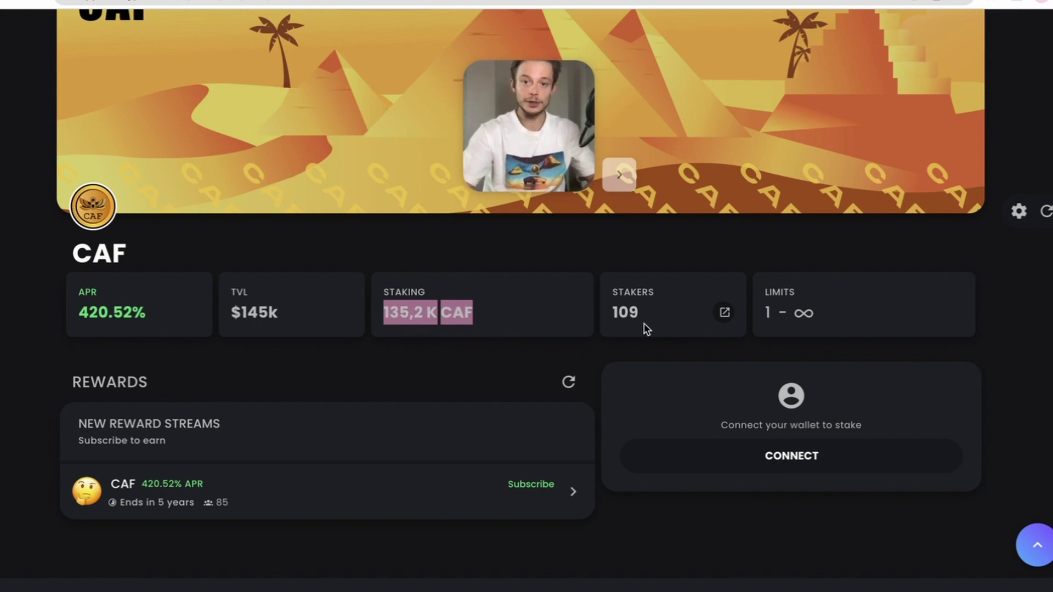
pyautogui.moveTo(613, 312); pyautogui.dragTo(672, 322)
pyautogui.click(660, 307)
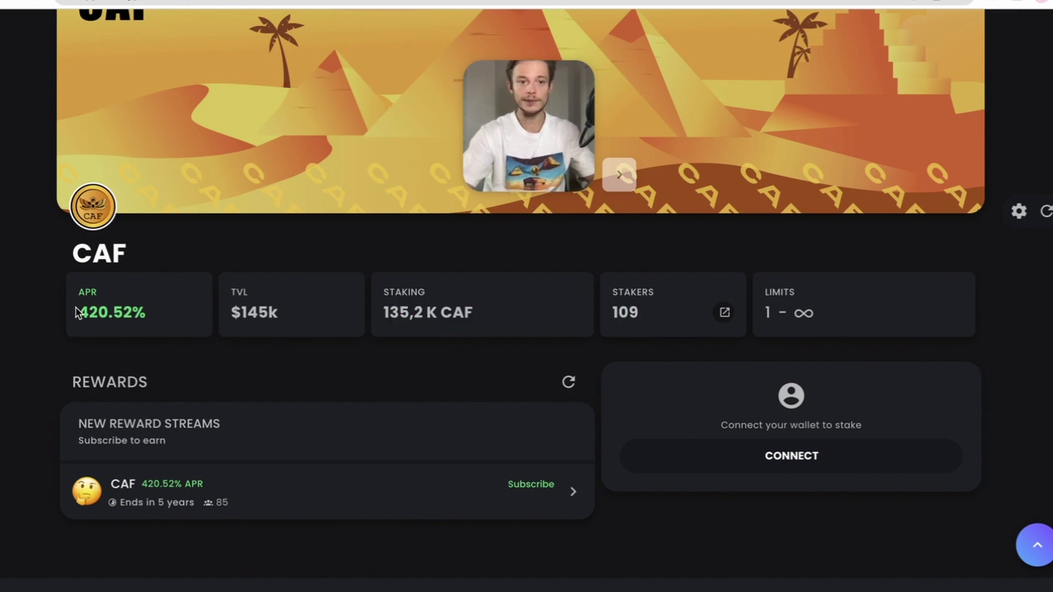
pyautogui.moveTo(78, 312); pyautogui.dragTo(169, 319)
pyautogui.click(229, 358)
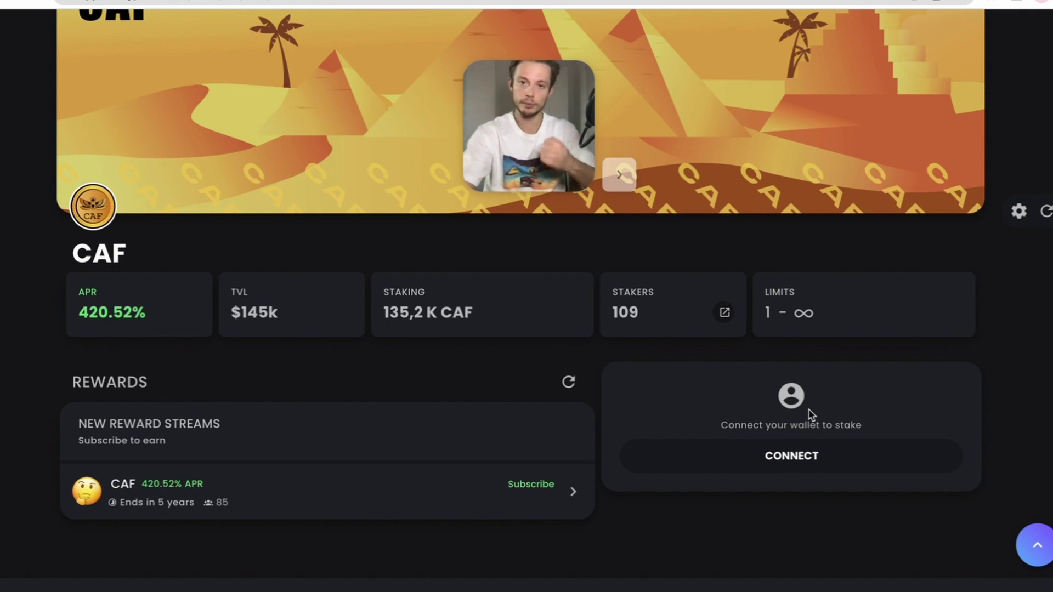
pyautogui.scroll(5, 624, 332)
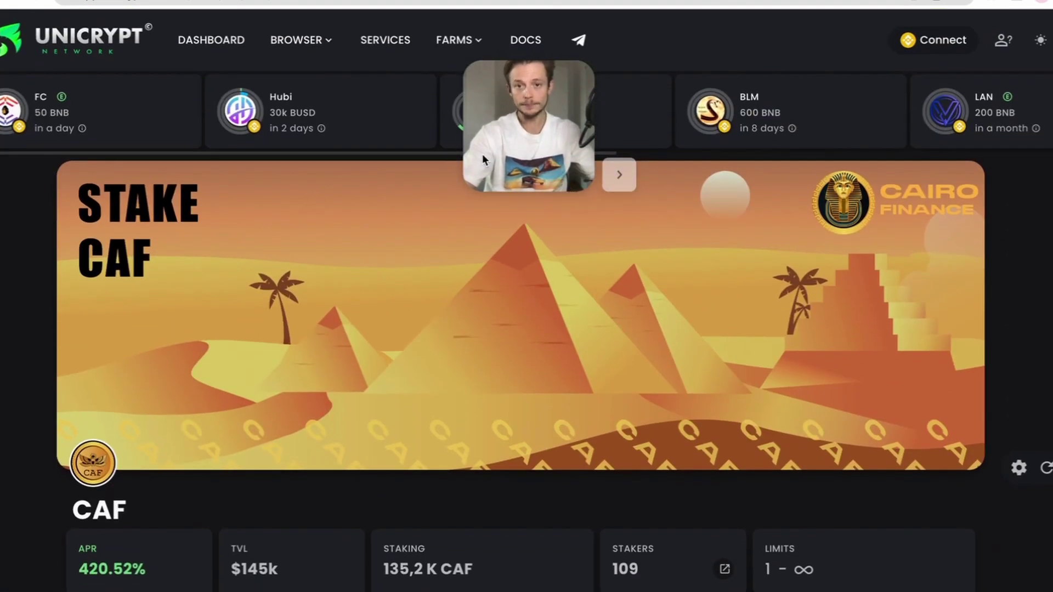
pyautogui.moveTo(549, 174); pyautogui.dragTo(614, 375)
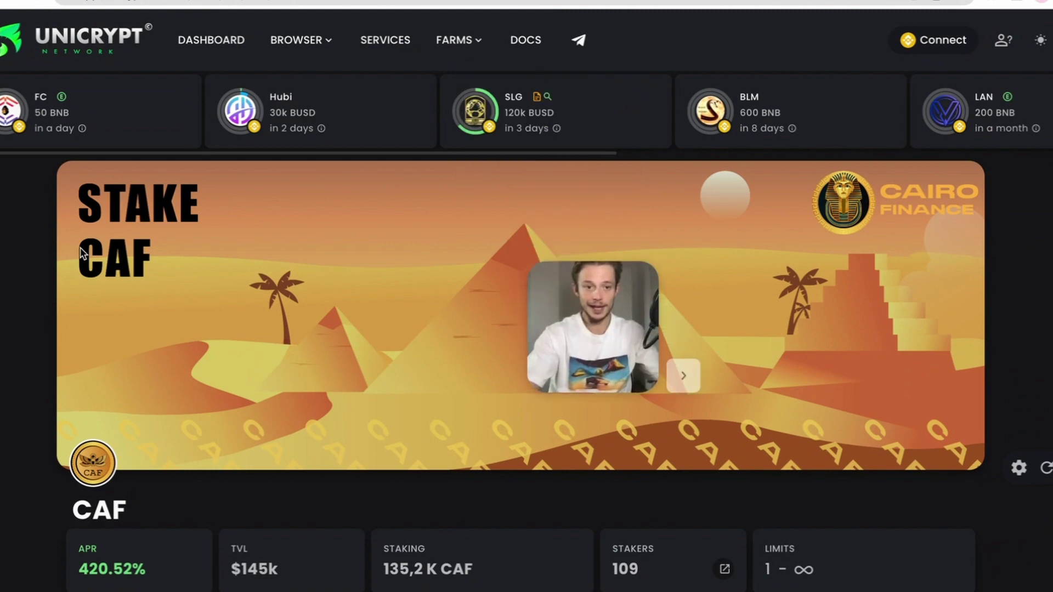
pyautogui.scroll(-3, 231, 318)
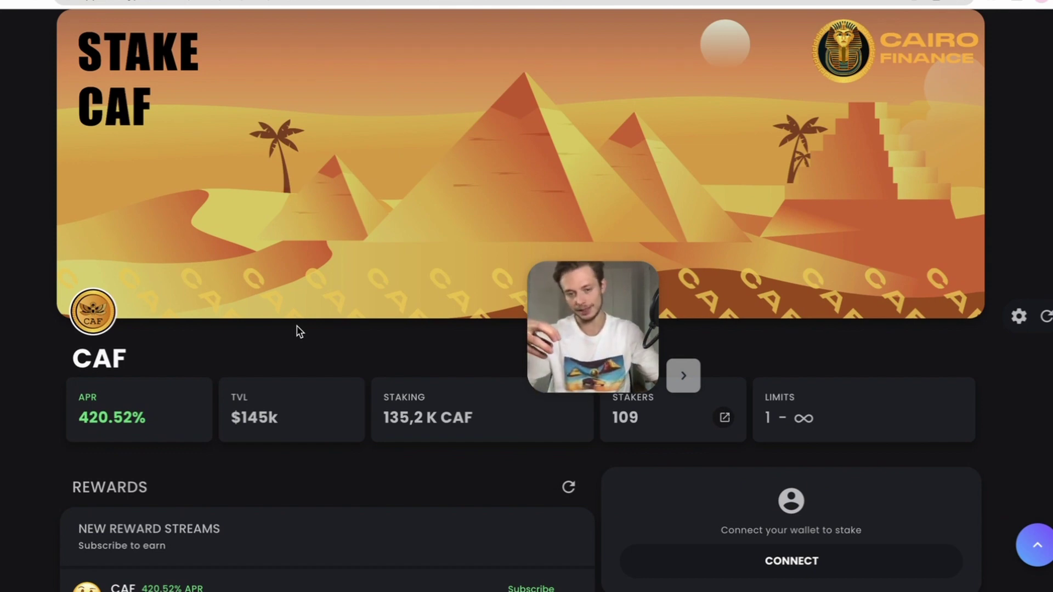
# Examine the number of stakers, TVL and APR of the CAF - WBNB farming pool.
pyautogui.scroll(1, 486, 222)
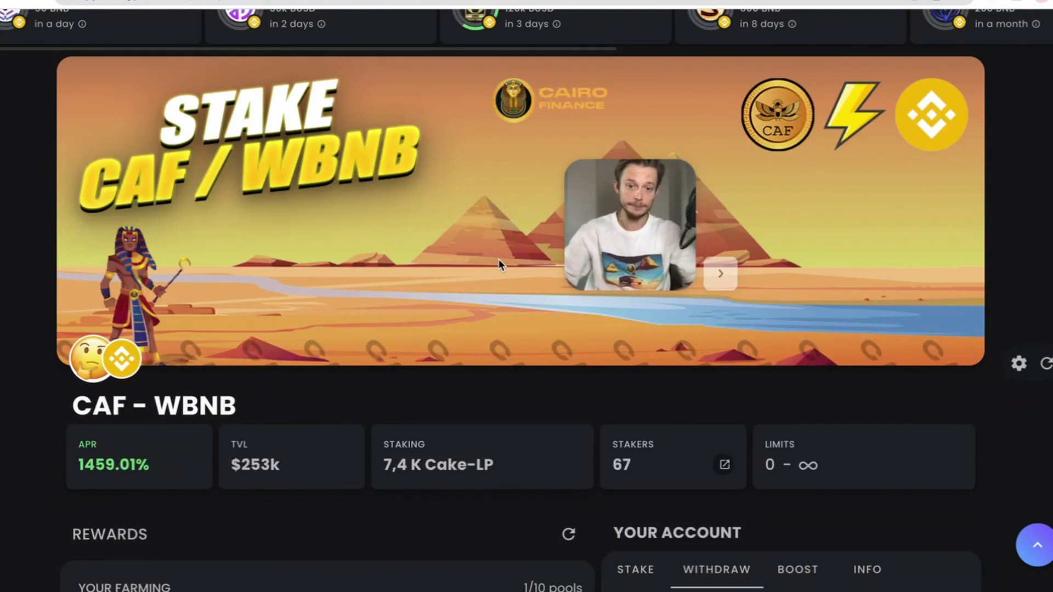
pyautogui.scroll(-2, 516, 529)
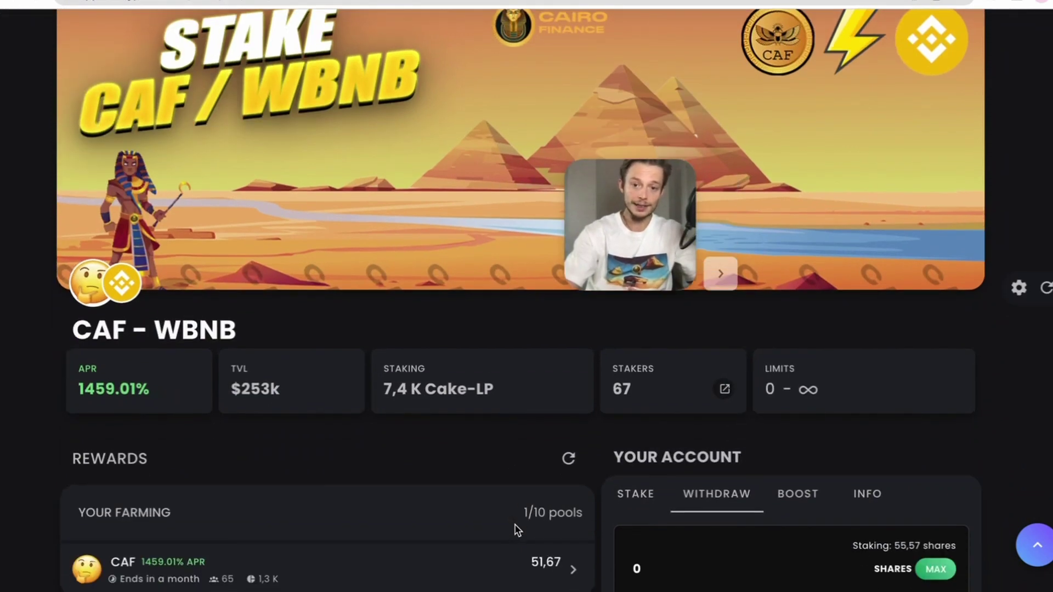
pyautogui.moveTo(613, 390); pyautogui.dragTo(652, 391)
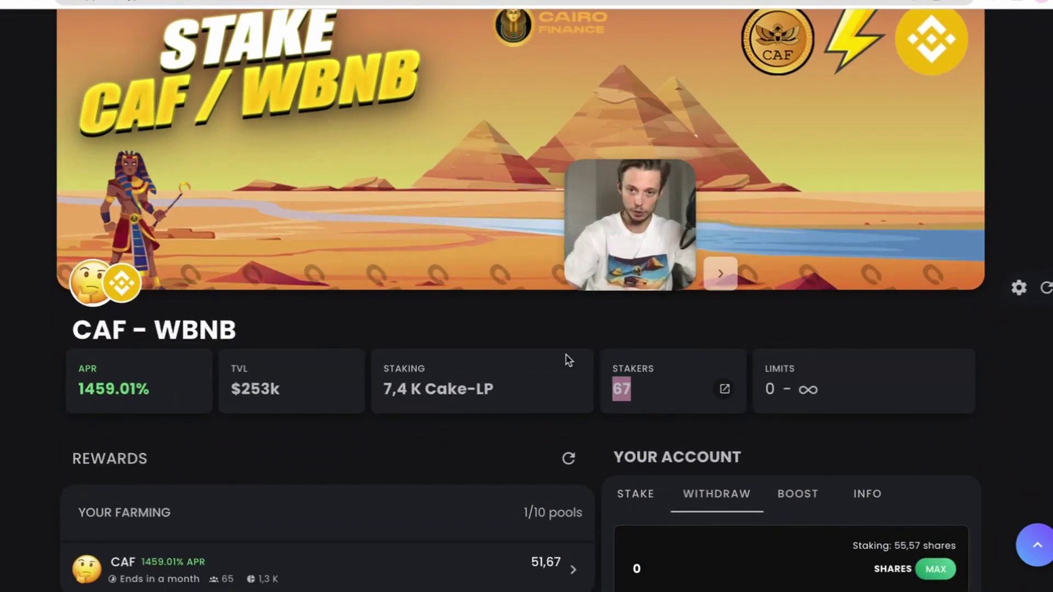
pyautogui.moveTo(230, 390); pyautogui.dragTo(296, 392)
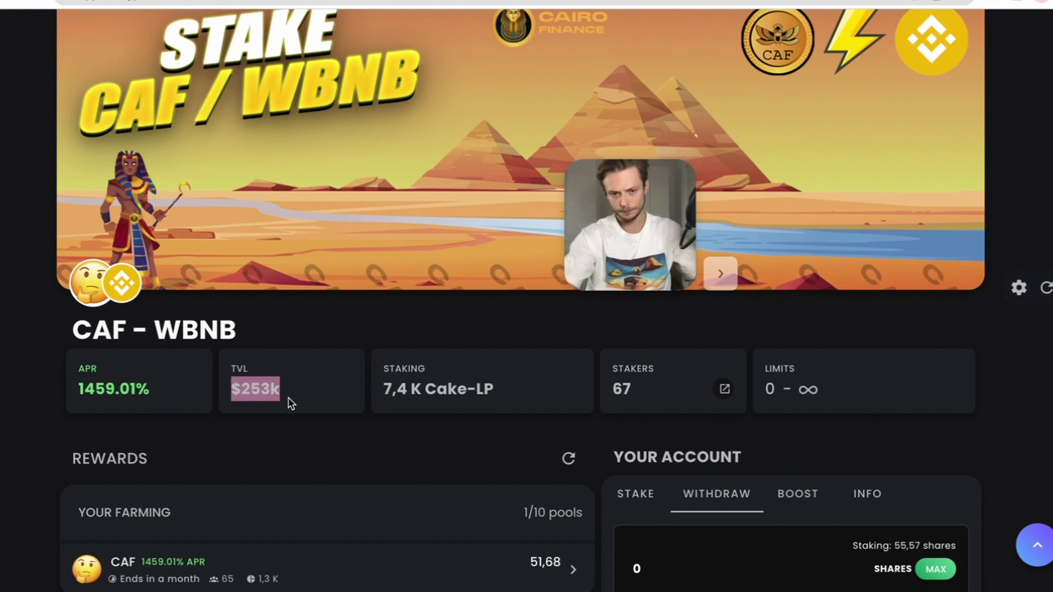
pyautogui.click(291, 403)
pyautogui.moveTo(79, 390); pyautogui.dragTo(250, 393)
pyautogui.click(286, 442)
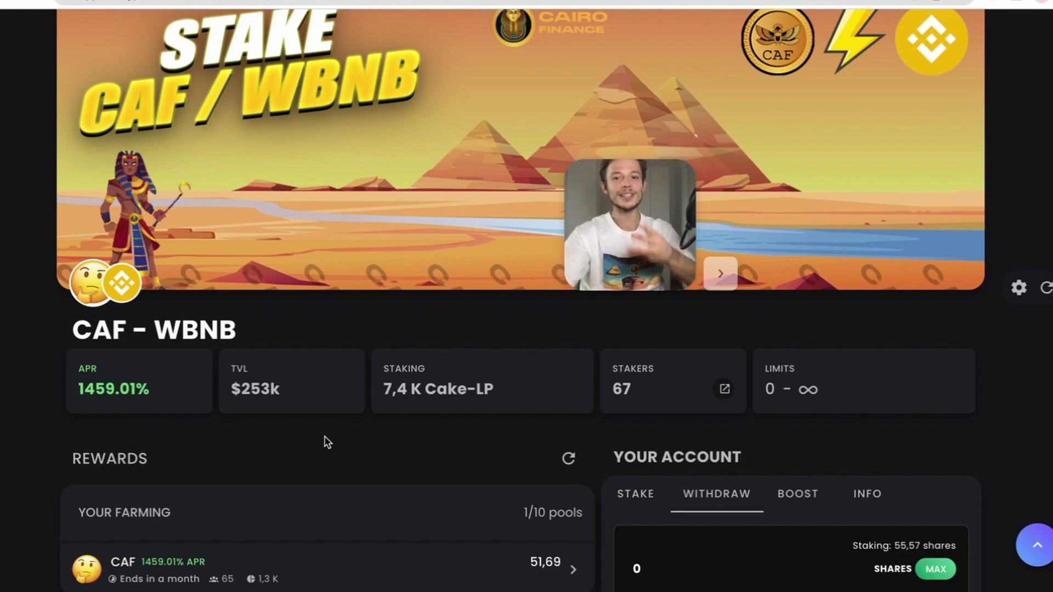
# Review the CAF - WBNB pool's farming and harvestable rewards, withdrawal lock date and stake fee.
pyautogui.scroll(-1, 327, 442)
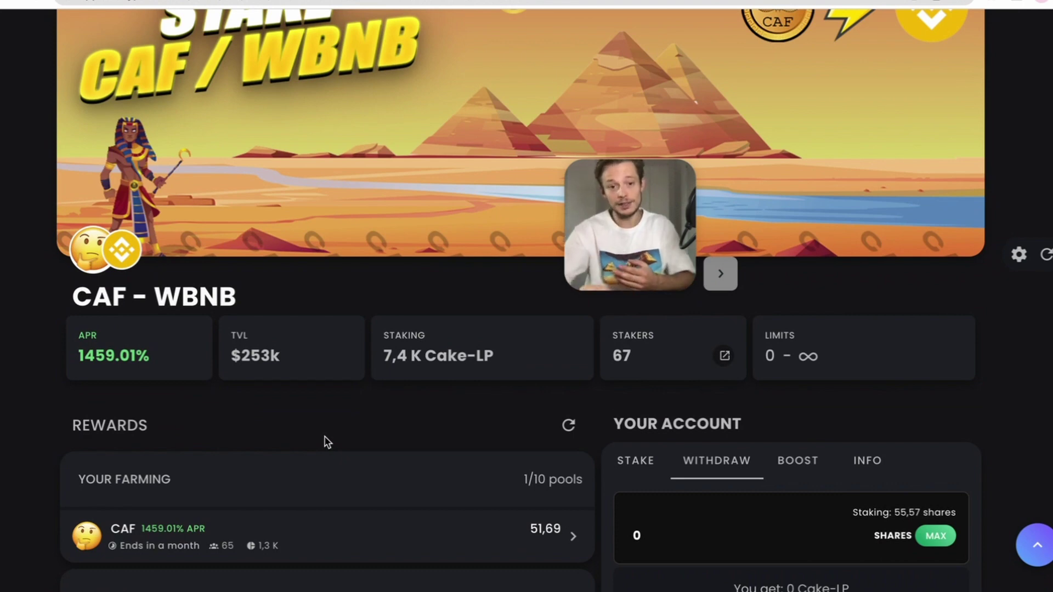
pyautogui.scroll(-2, 327, 442)
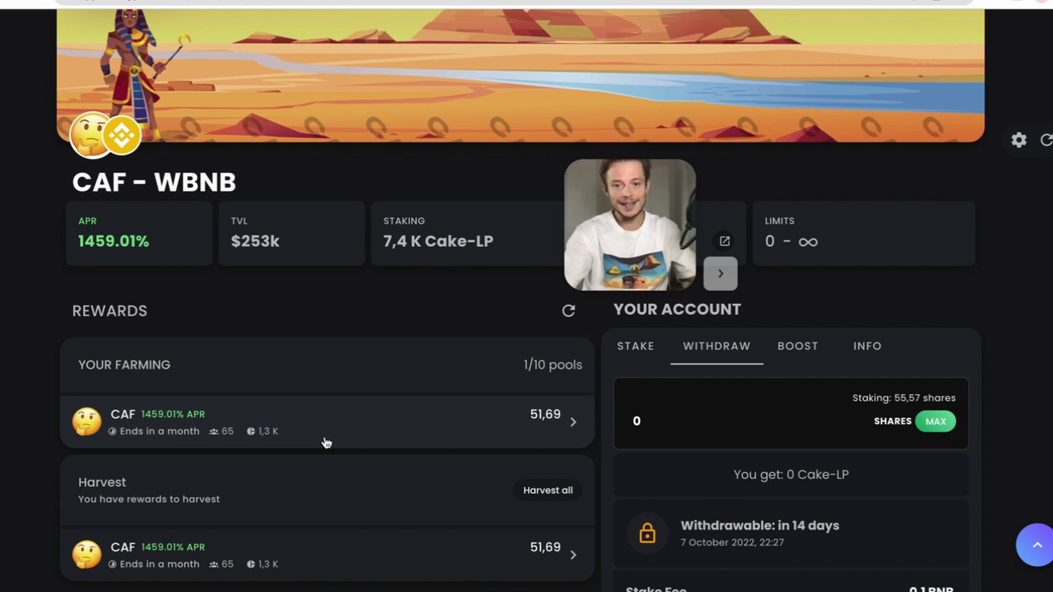
pyautogui.scroll(1, 325, 440)
pyautogui.scroll(-2, 326, 440)
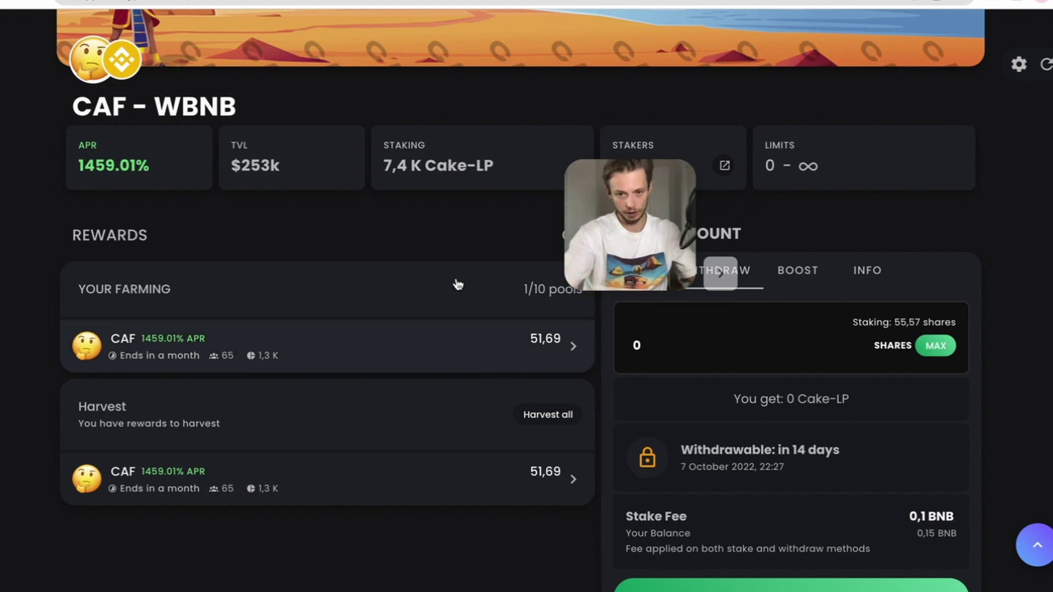
pyautogui.scroll(1, 419, 479)
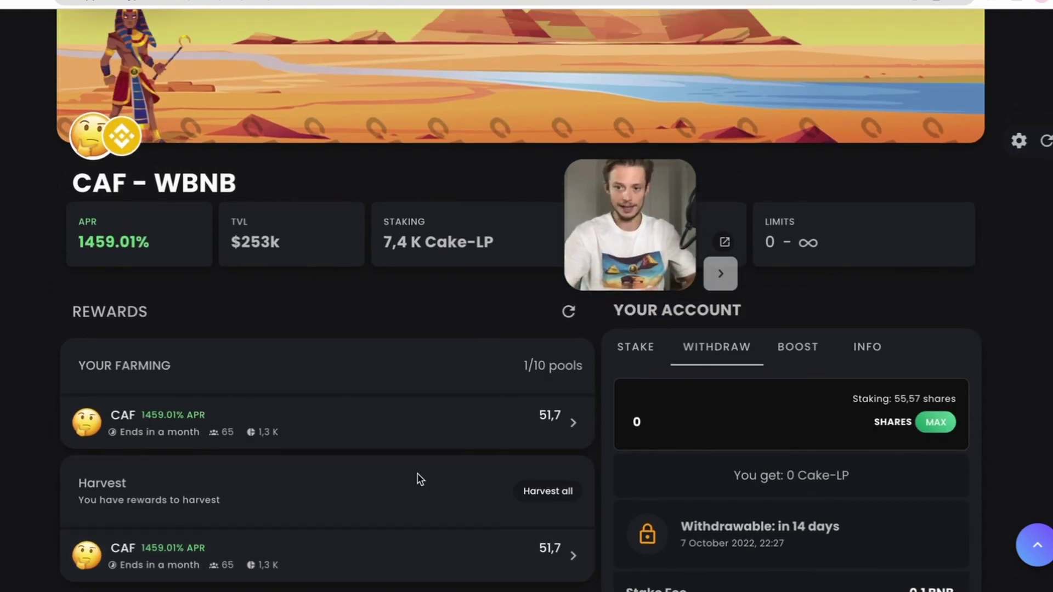
# Switch to CoinMarketCap, search for "wrapped bnb" and open the Wrapped BNB (WBNB) page.
pyautogui.scroll(5, 419, 479)
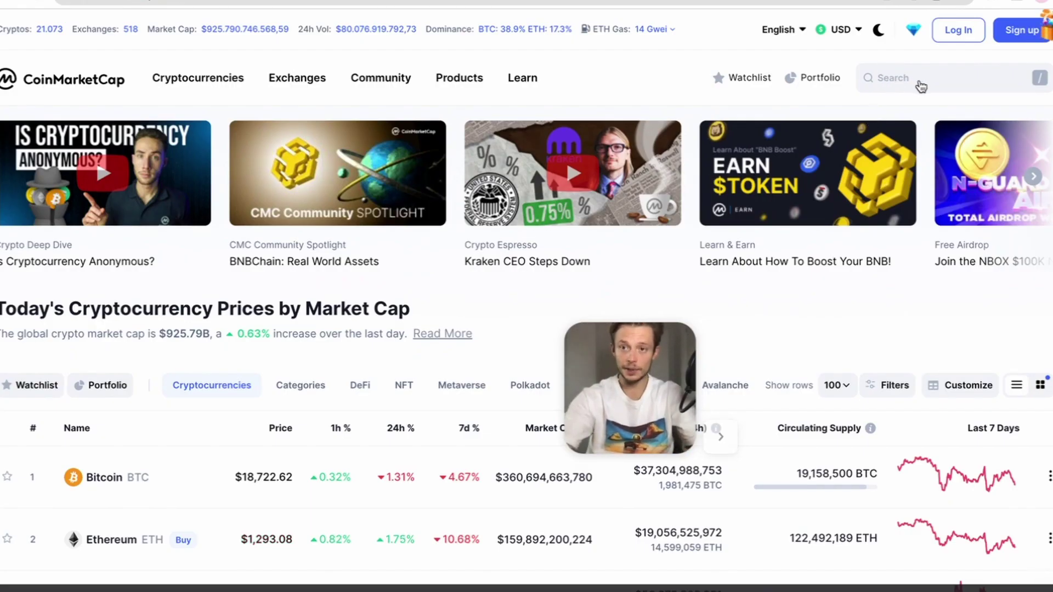
pyautogui.click(919, 81)
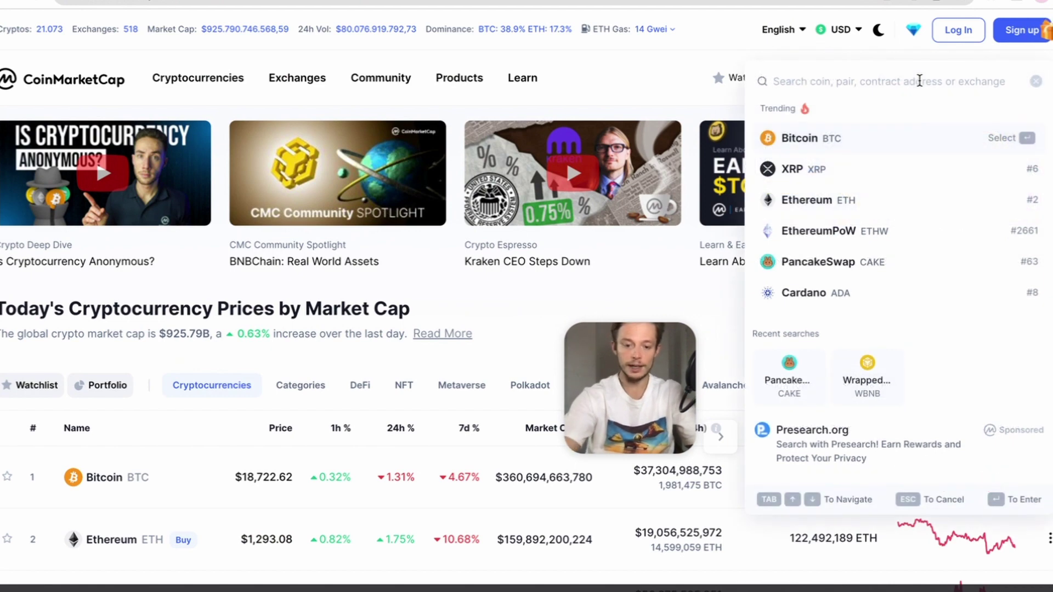
pyautogui.write('wra')
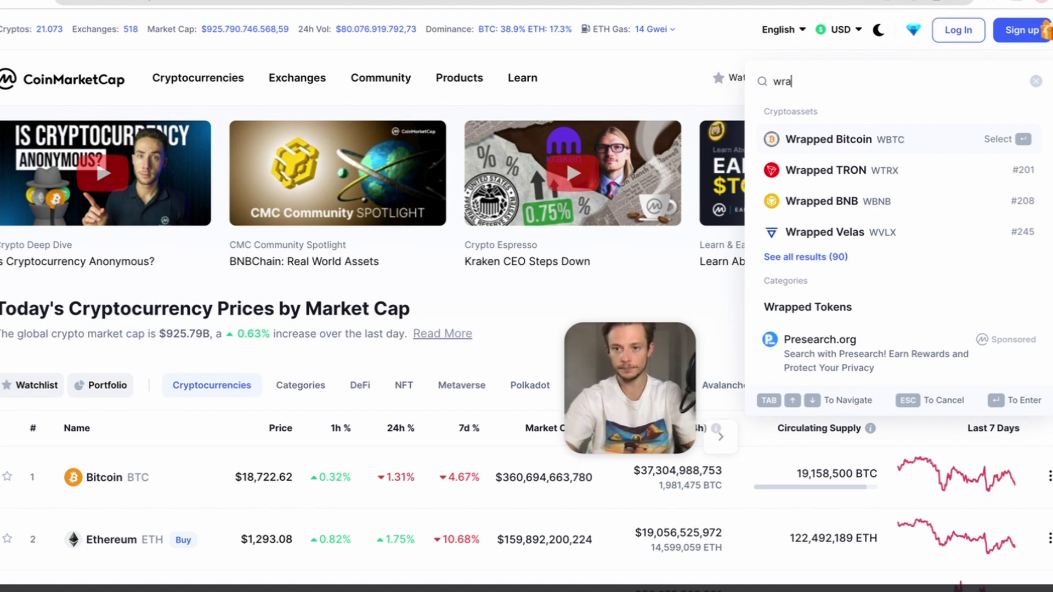
pyautogui.write('pped bnb')
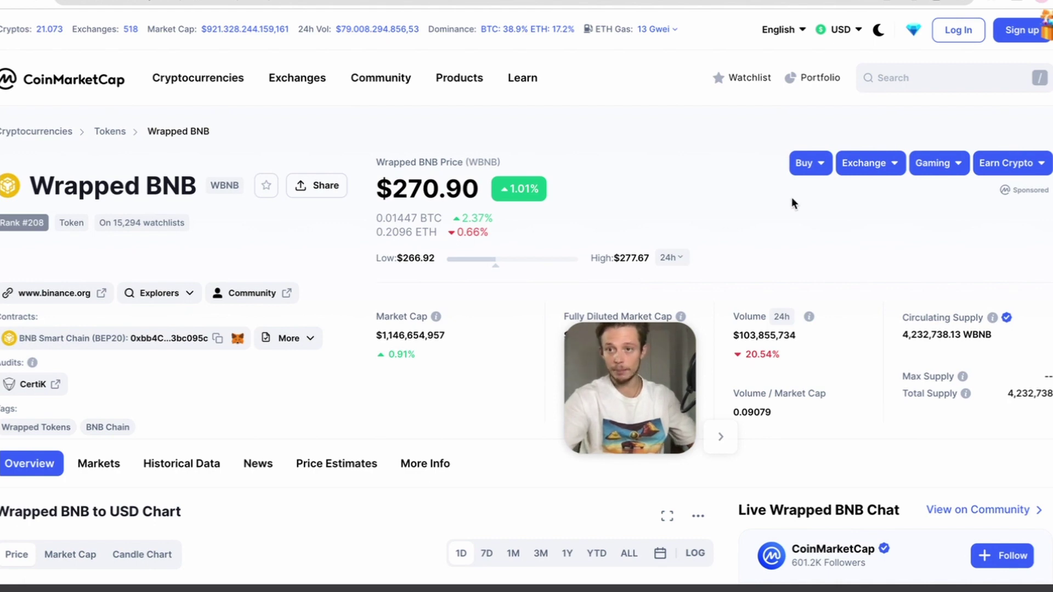
# Set up a MetaMask swap of 0.1 BNB to WBNB on Binance Smart Chain and cancel it before reviewing.
pyautogui.click(995, 4)
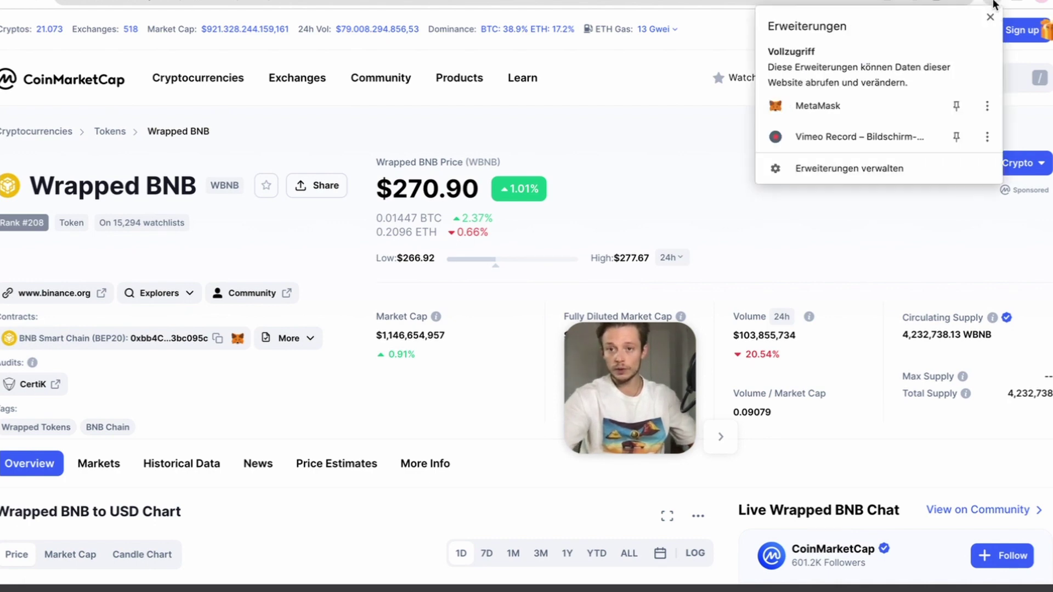
pyautogui.click(823, 105)
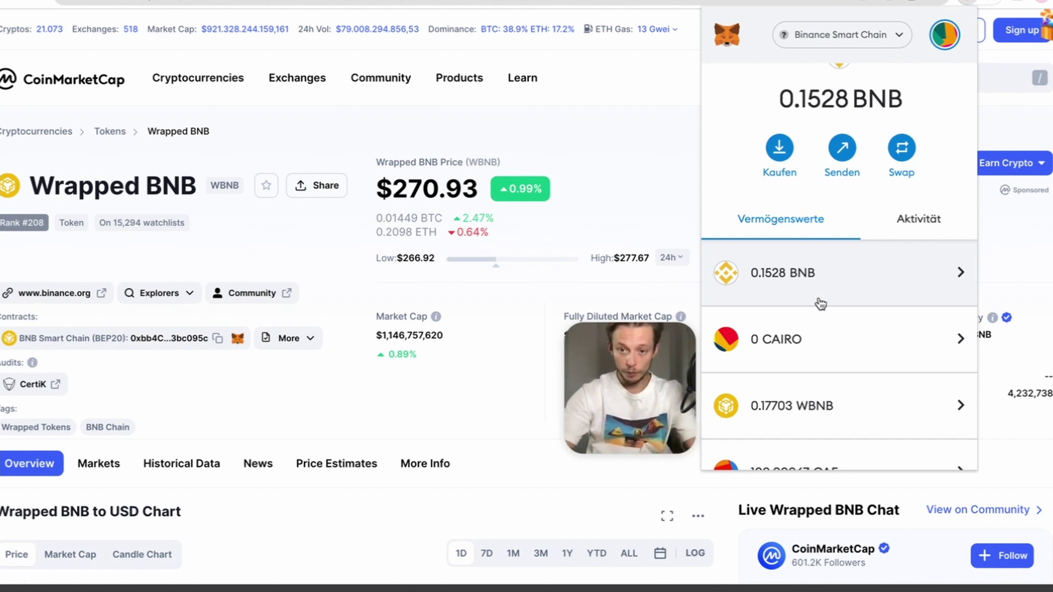
pyautogui.click(819, 302)
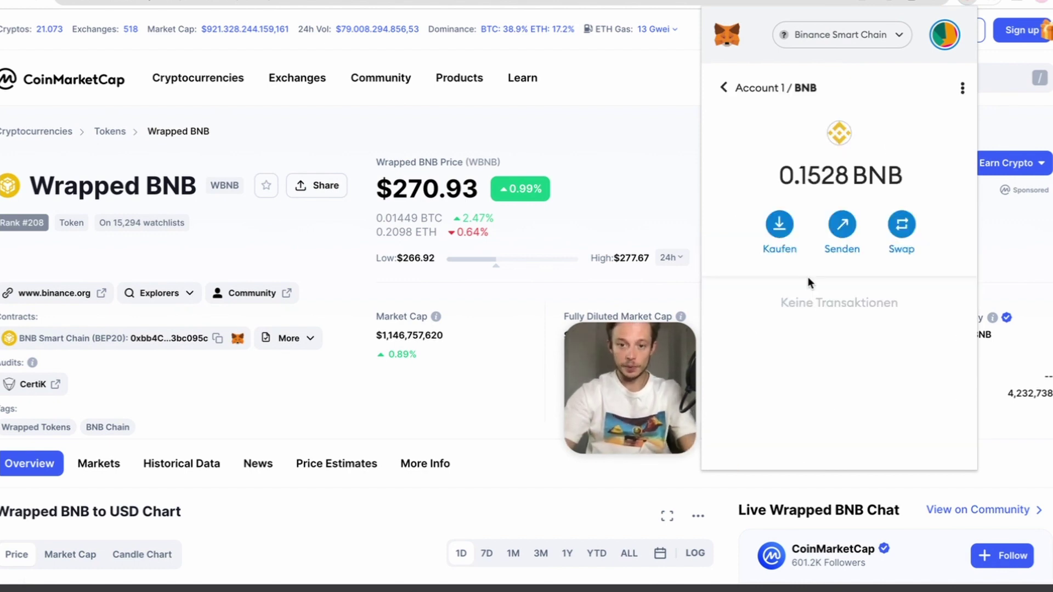
pyautogui.click(903, 227)
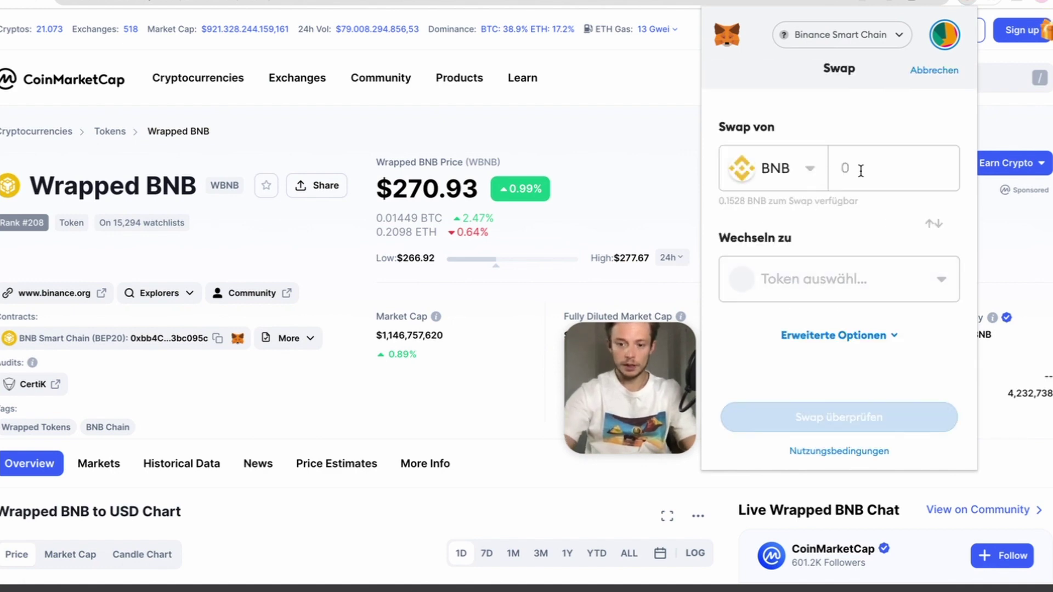
pyautogui.write('0.1')
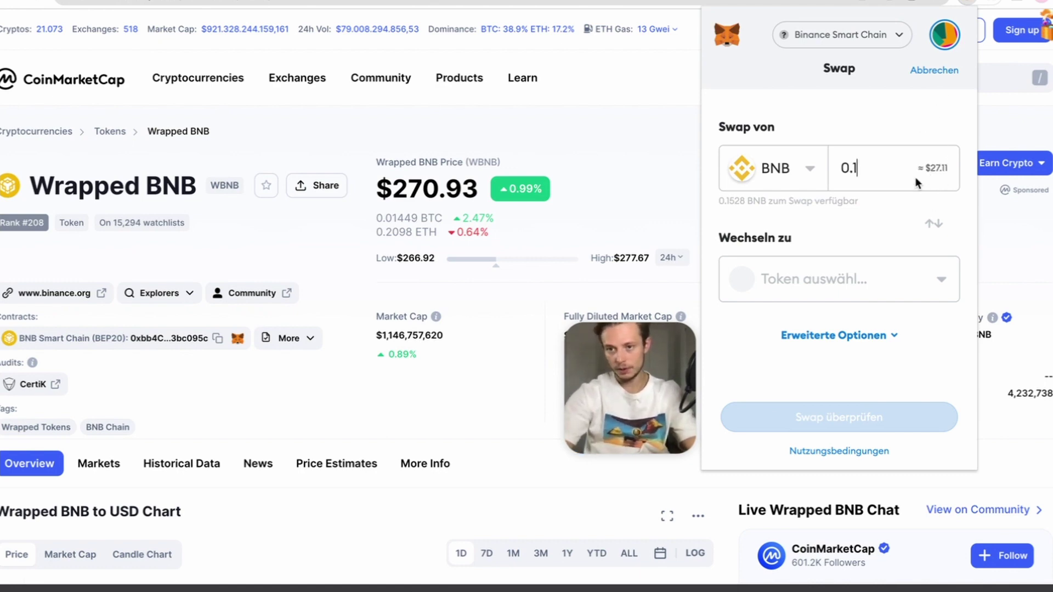
pyautogui.click(750, 266)
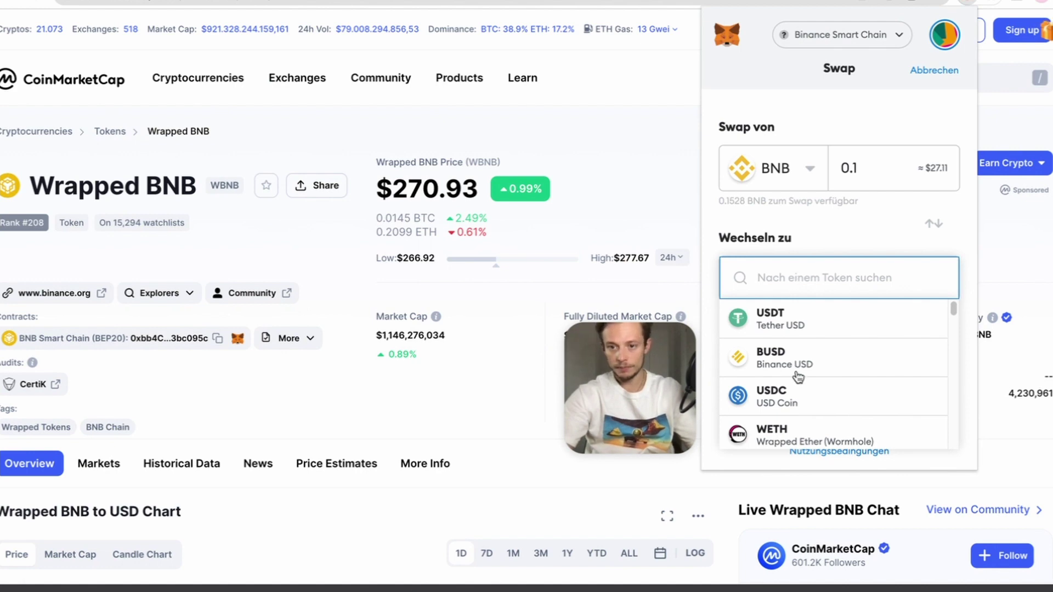
pyautogui.write('WBNB')
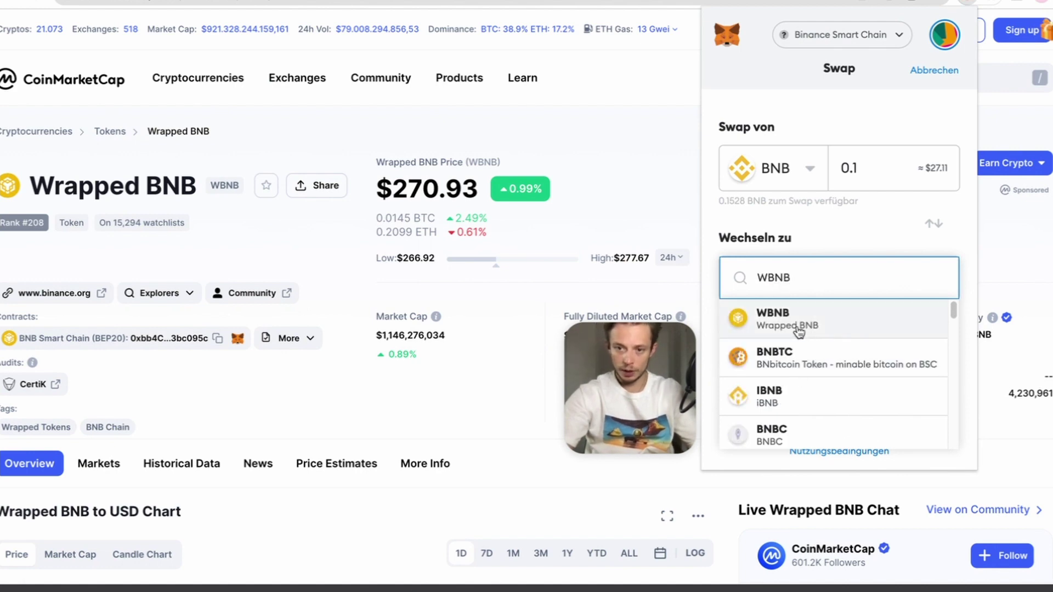
pyautogui.click(804, 326)
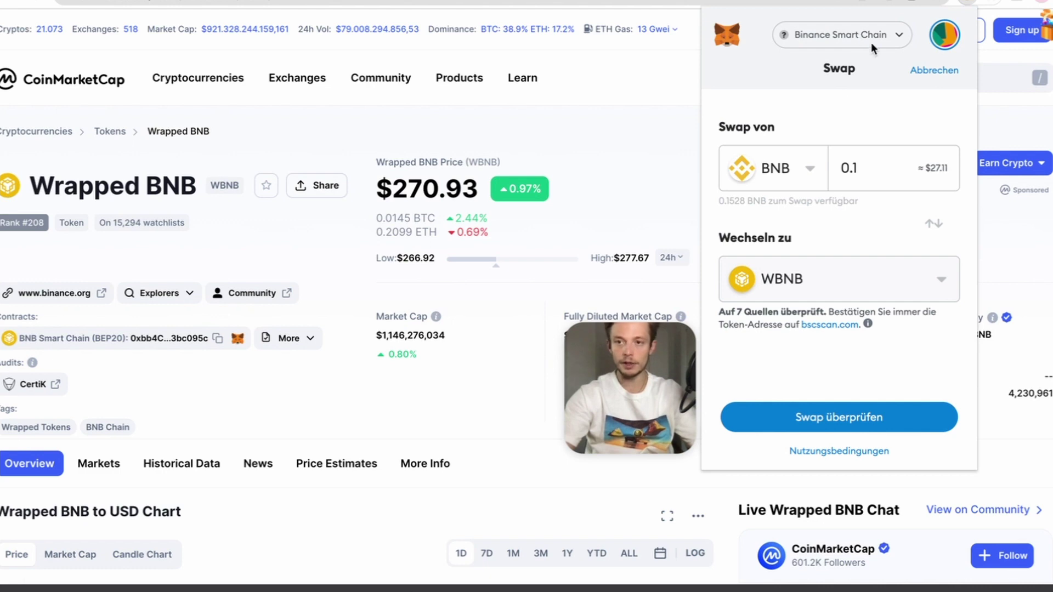
pyautogui.click(935, 71)
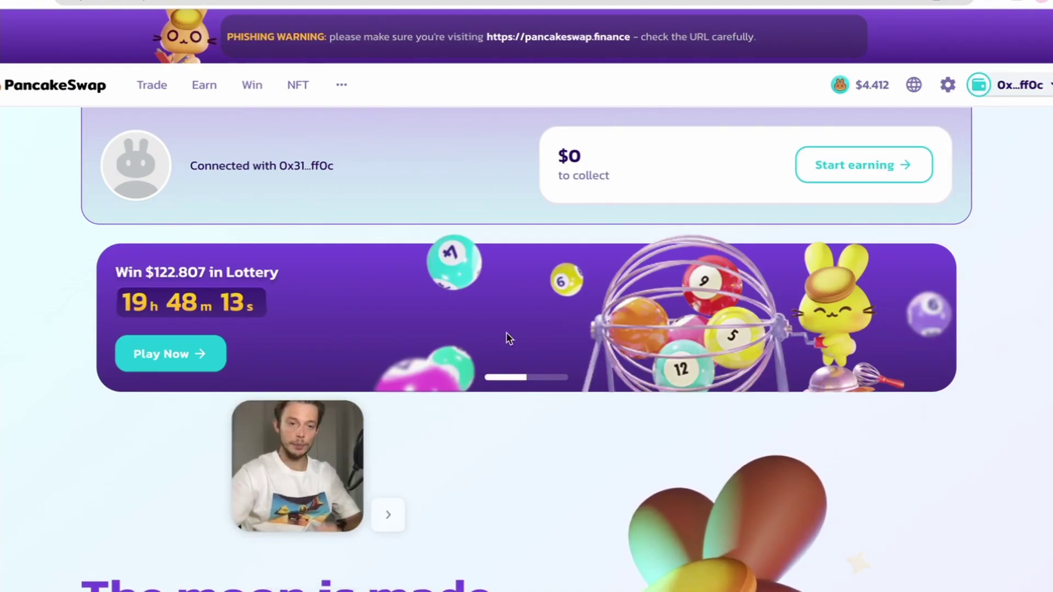
# Switch to PancakeSwap and open the form for adding liquidity.
pyautogui.moveTo(164, 88)
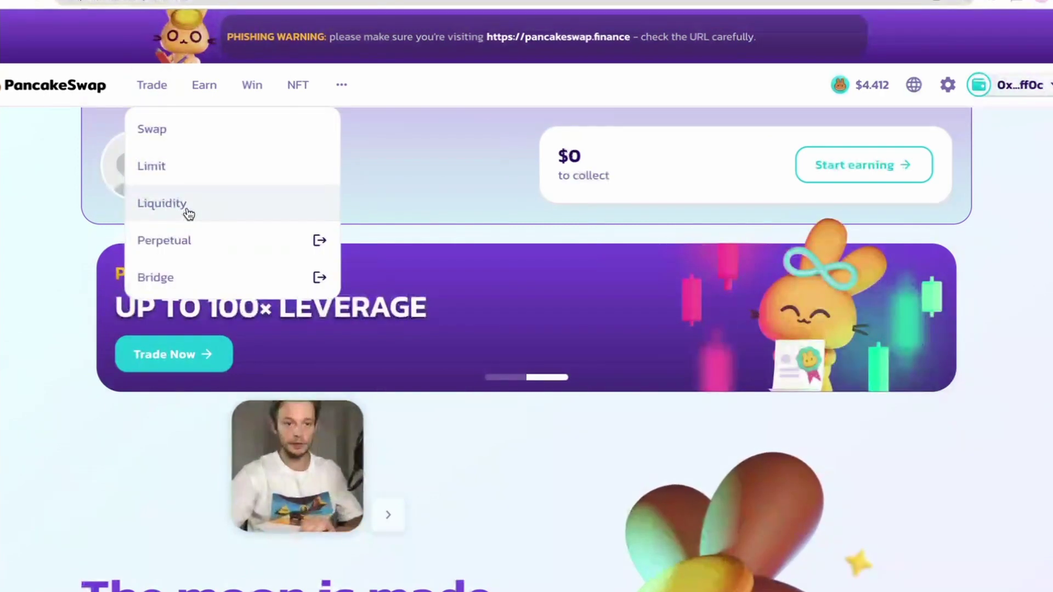
pyautogui.click(186, 208)
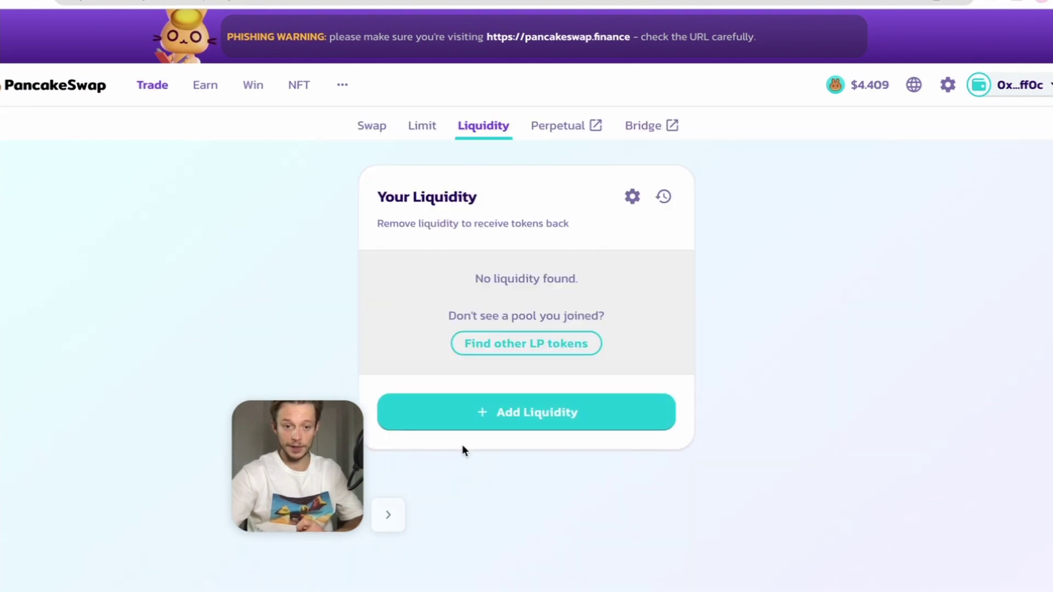
pyautogui.click(523, 426)
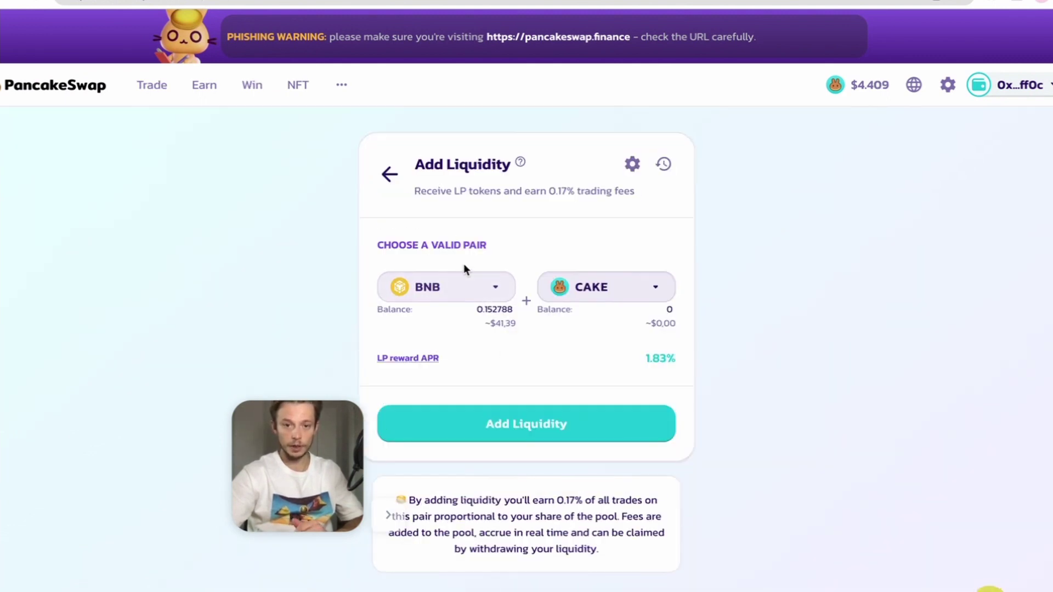
# Choose CAF and WBNB as the liquidity pair and continue to the deposit amounts.
pyautogui.click(495, 291)
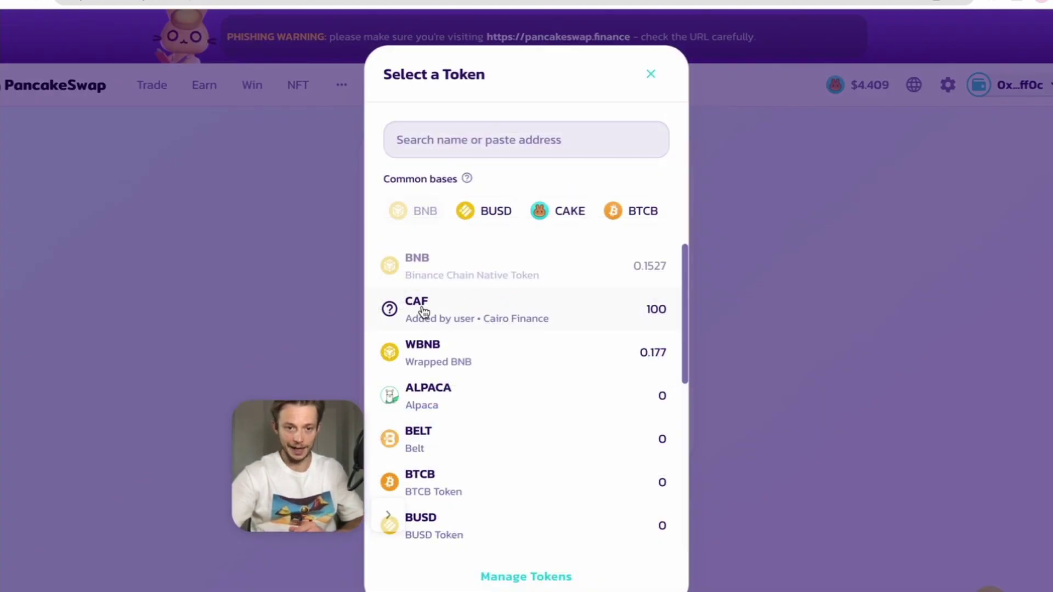
pyautogui.click(423, 311)
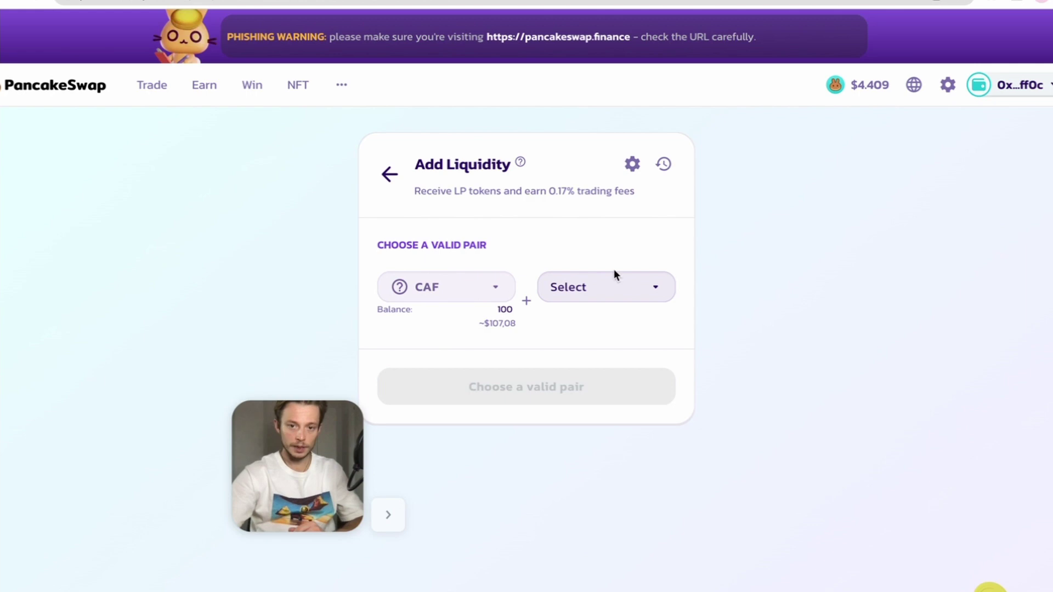
pyautogui.click(645, 291)
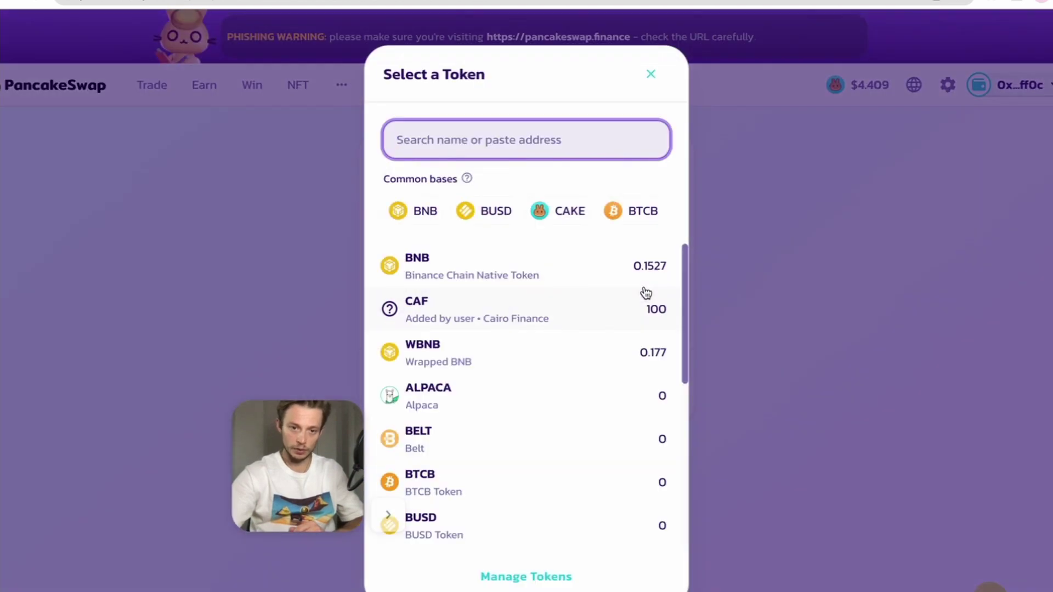
pyautogui.click(465, 360)
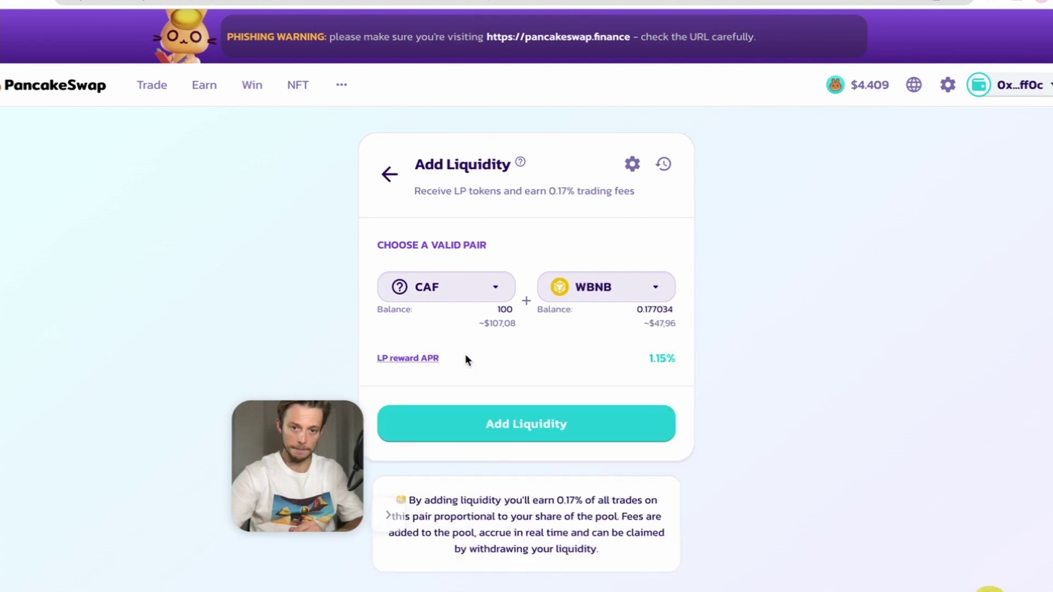
pyautogui.click(539, 426)
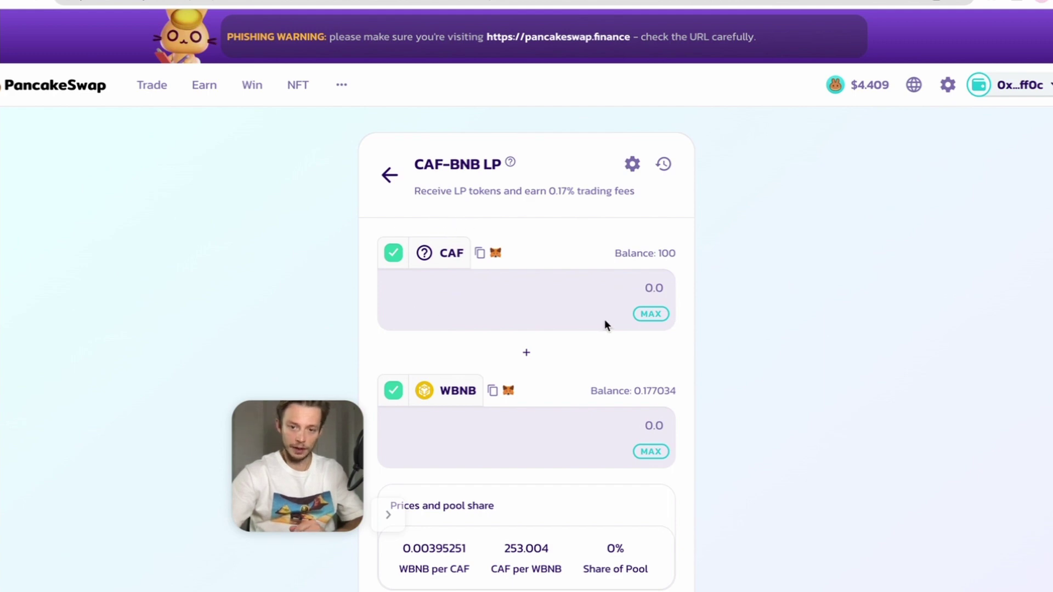
# Set the CAF deposit to 20 and compare the USD values of the CAF and WBNB amounts.
pyautogui.scroll(-2, 603, 318)
pyautogui.scroll(-2, 624, 329)
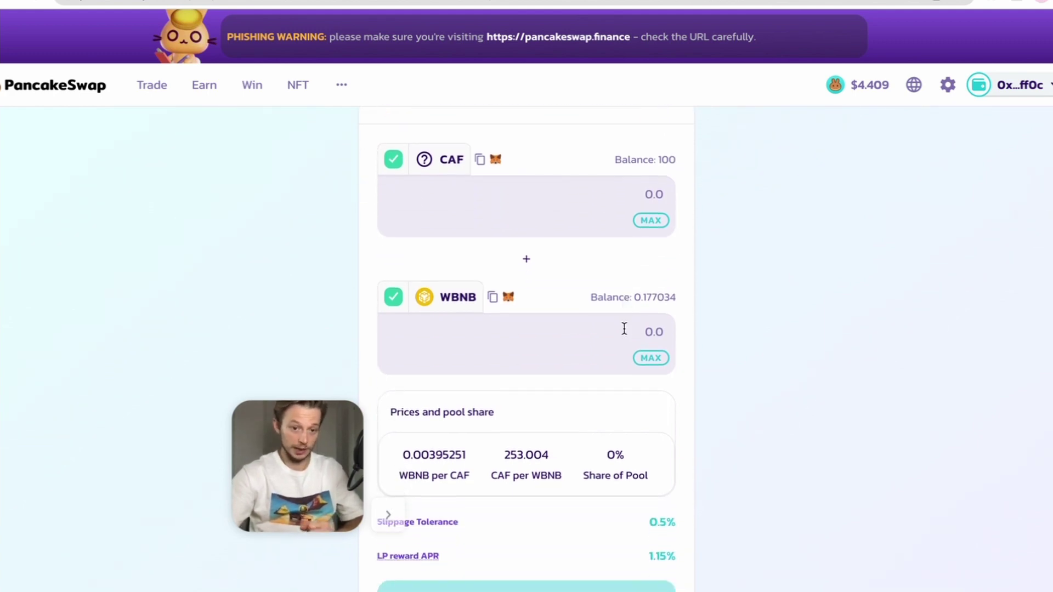
pyautogui.scroll(3, 624, 329)
pyautogui.click(600, 246)
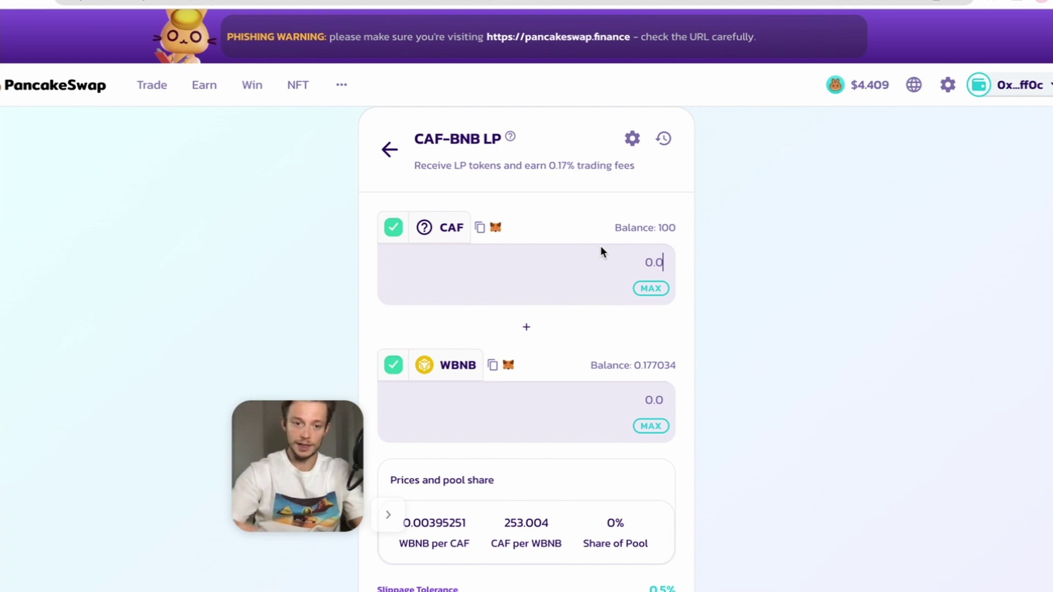
pyautogui.write('20')
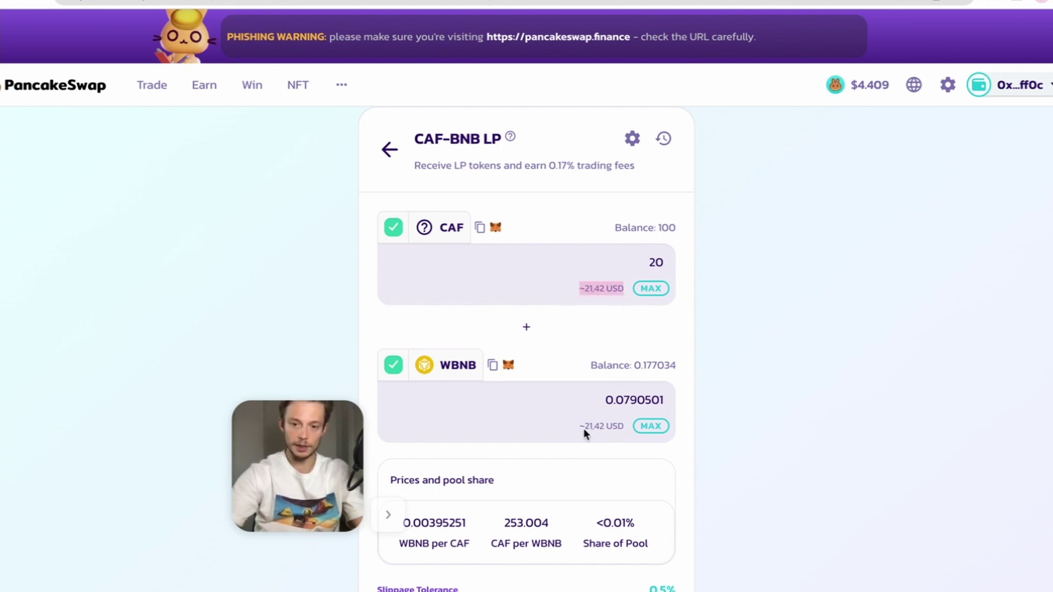
pyautogui.moveTo(584, 429); pyautogui.dragTo(584, 428)
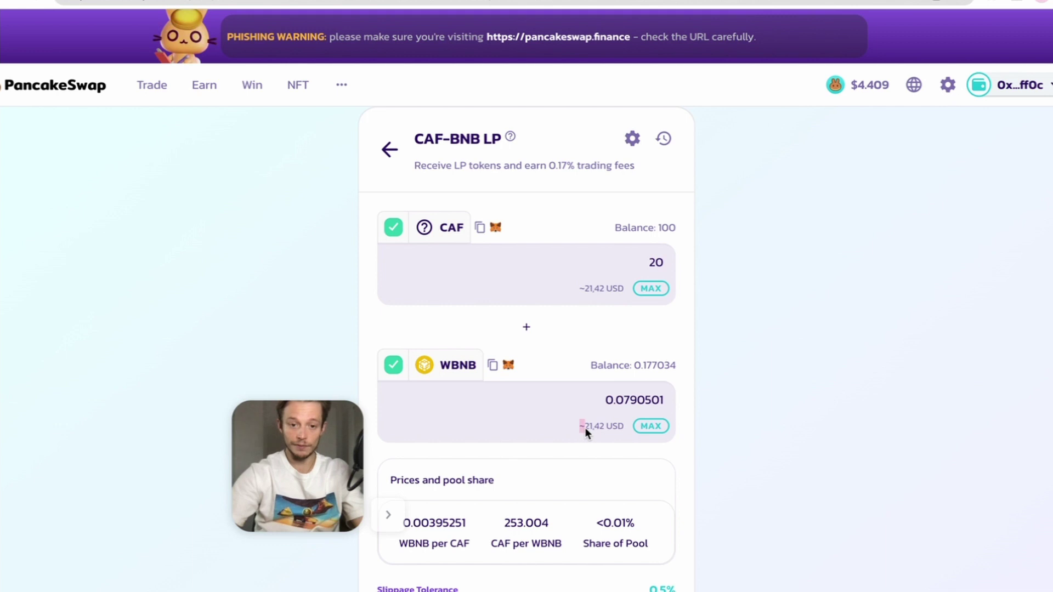
pyautogui.click(622, 450)
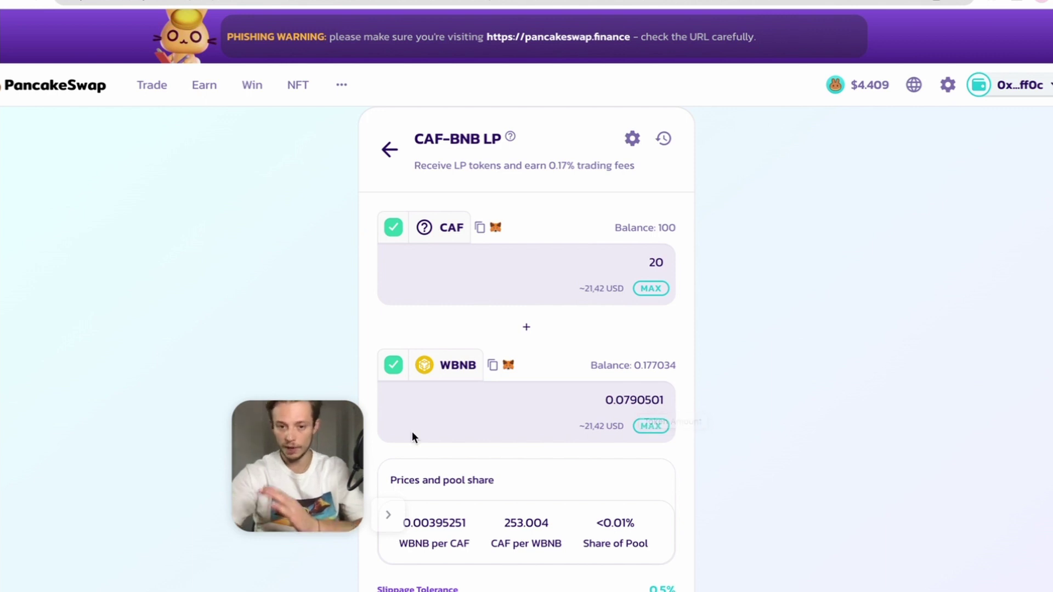
# Supply 20 CAF and 0.0790501 WBNB to the CAF-BNB pool and approve the transaction in MetaMask.
pyautogui.scroll(-3, 549, 443)
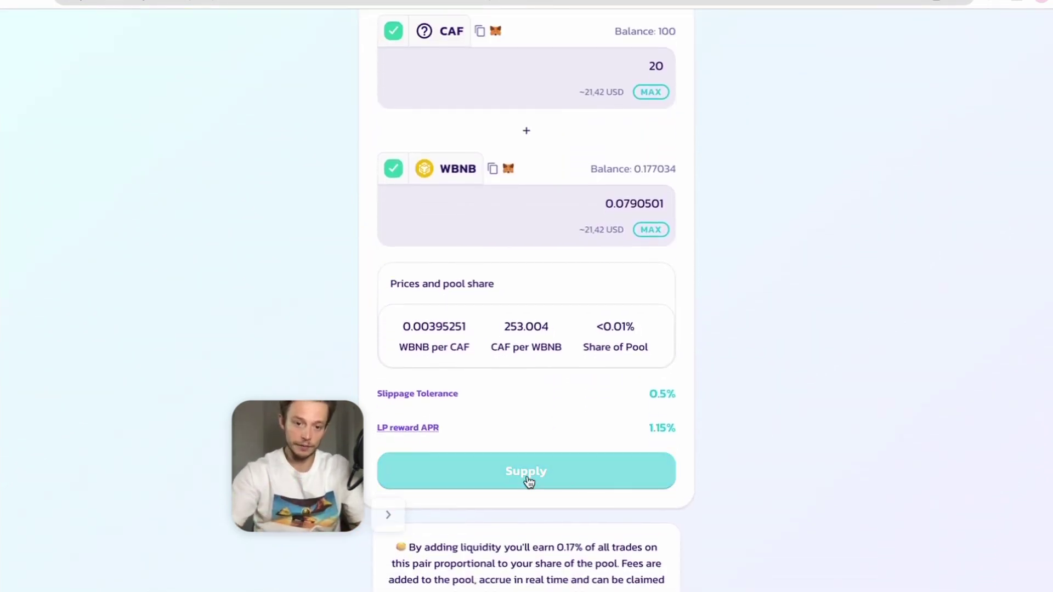
pyautogui.click(527, 475)
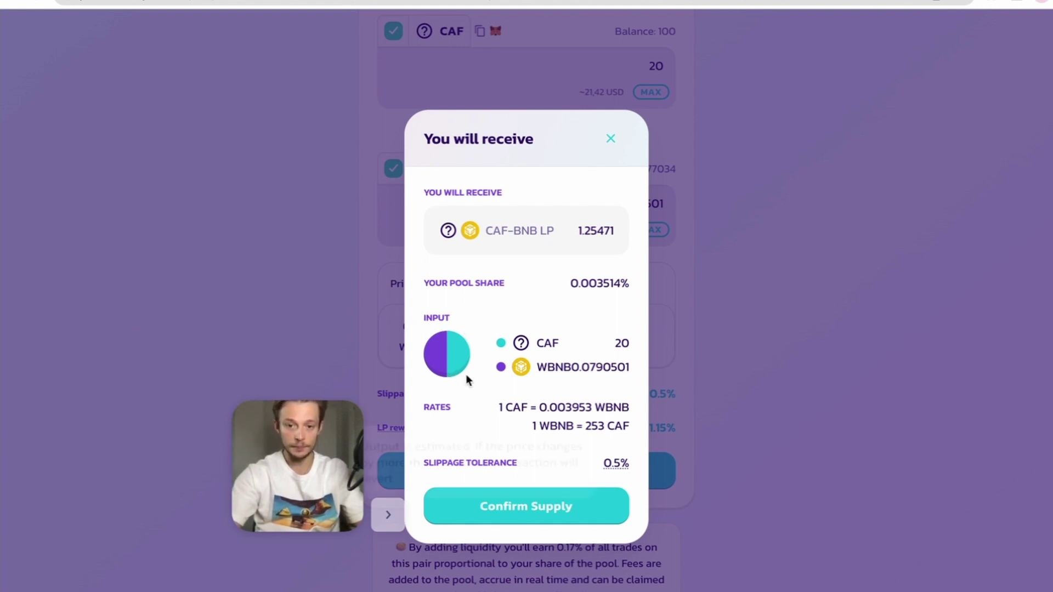
pyautogui.click(529, 513)
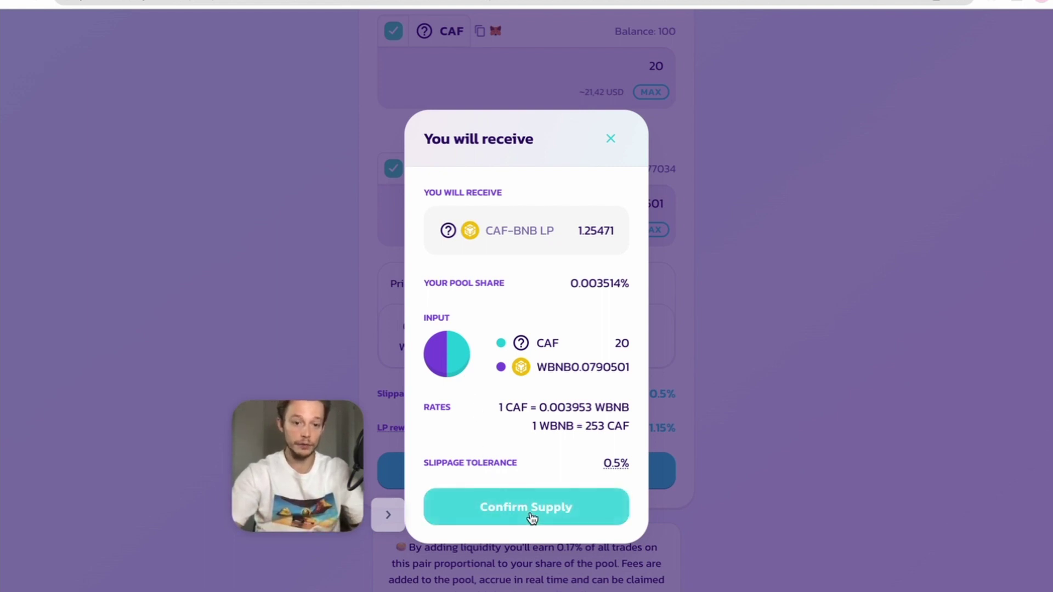
pyautogui.click(530, 513)
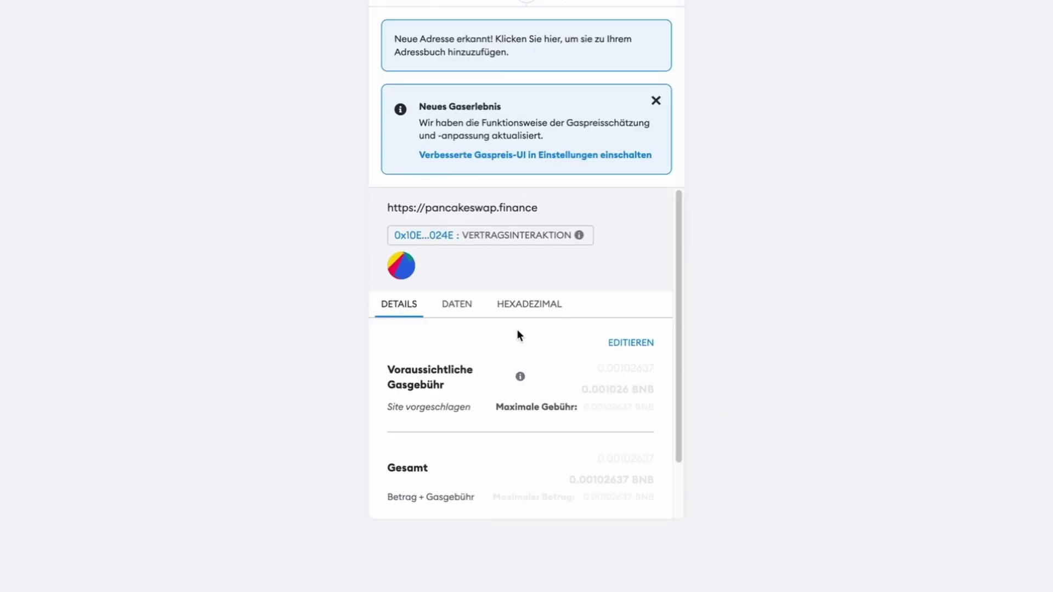
pyautogui.scroll(-2, 518, 331)
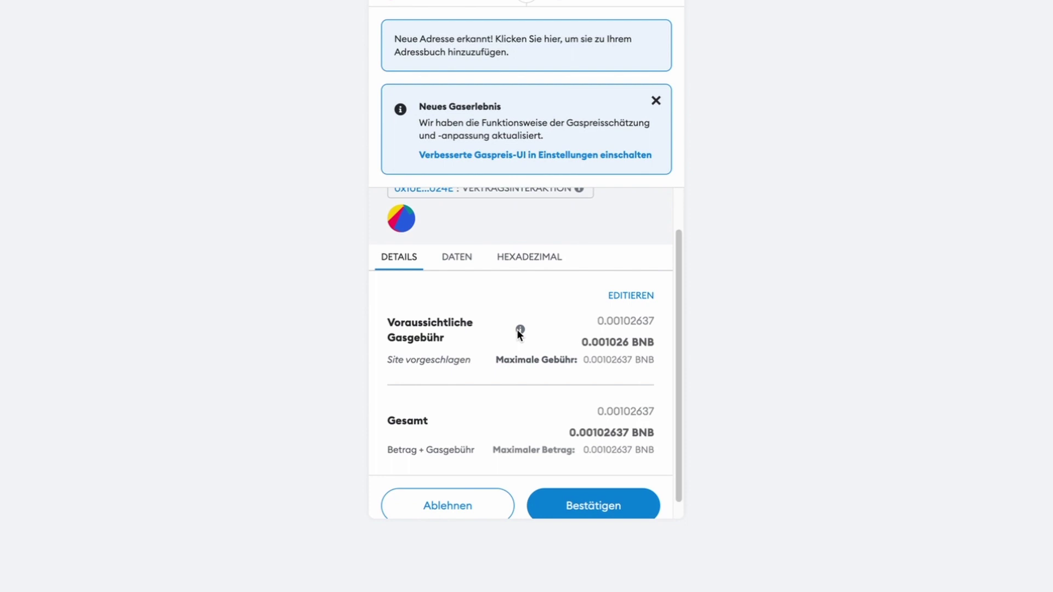
pyautogui.click(592, 499)
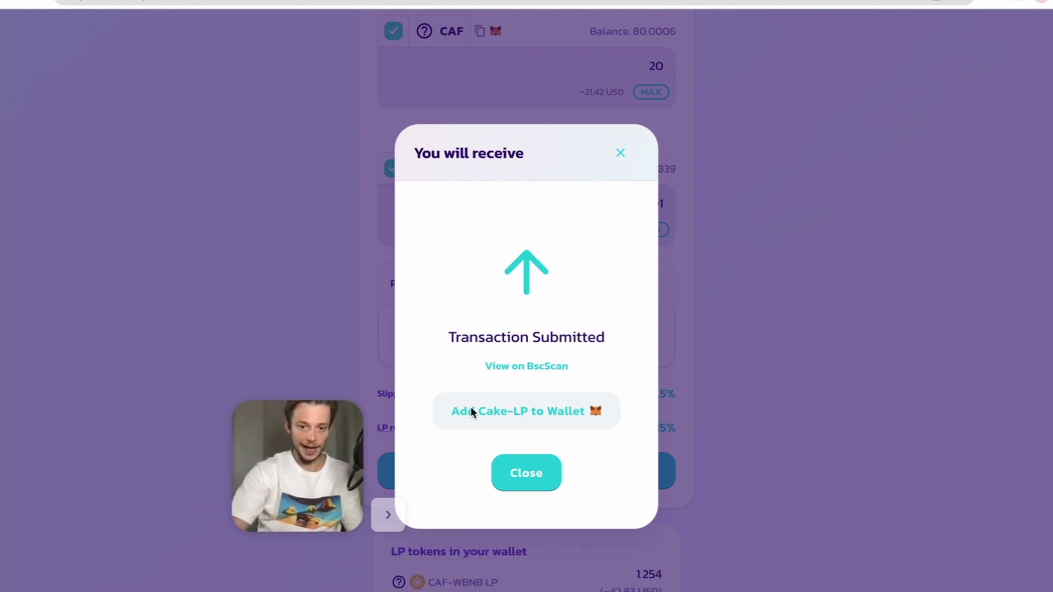
# Add the Cake-LP token to the MetaMask wallet and close the submitted transaction dialog.
pyautogui.click(597, 415)
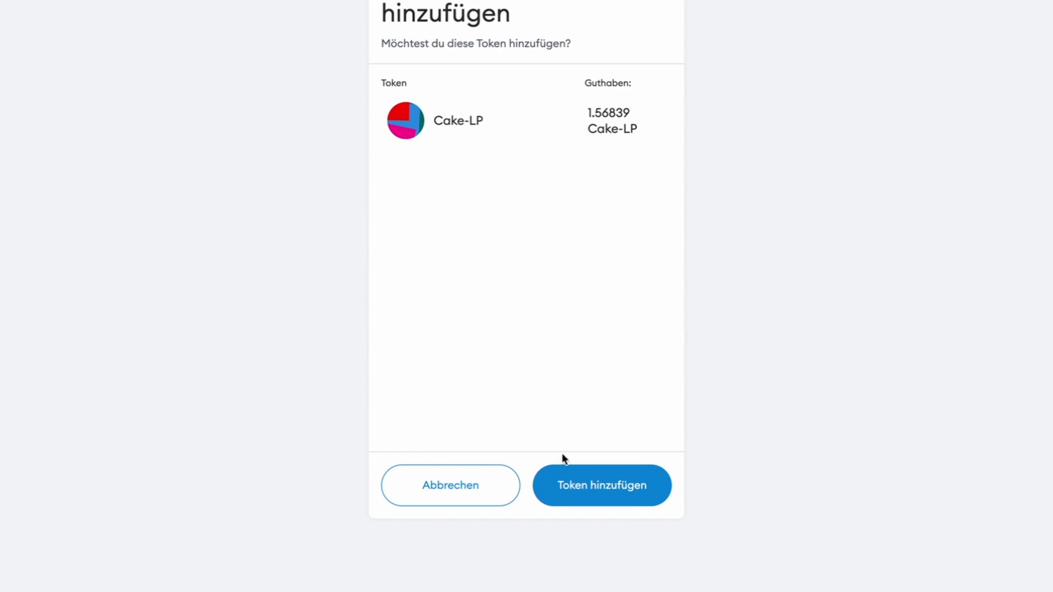
pyautogui.click(603, 486)
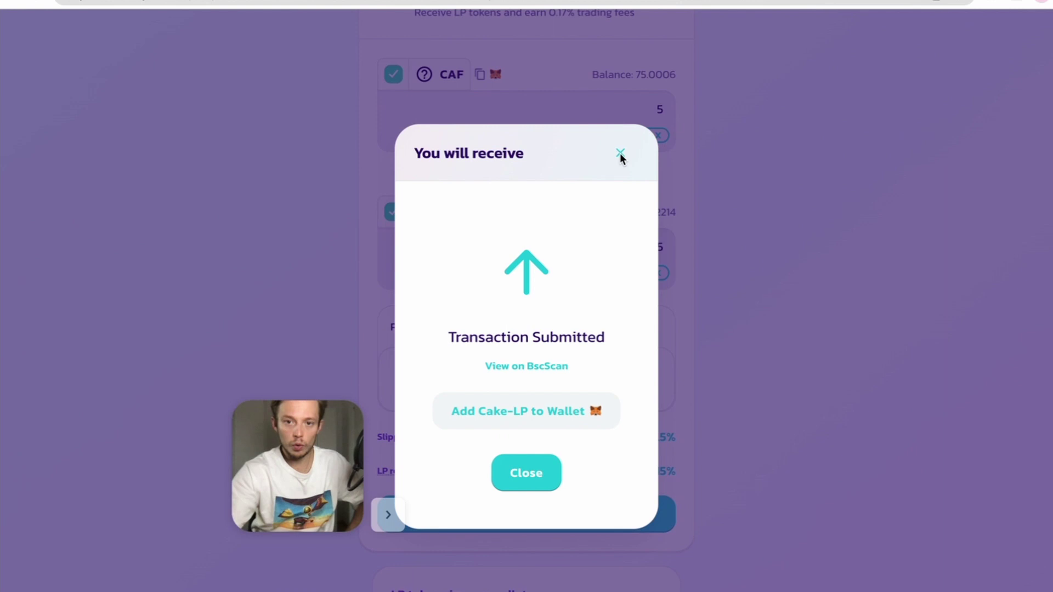
pyautogui.click(525, 473)
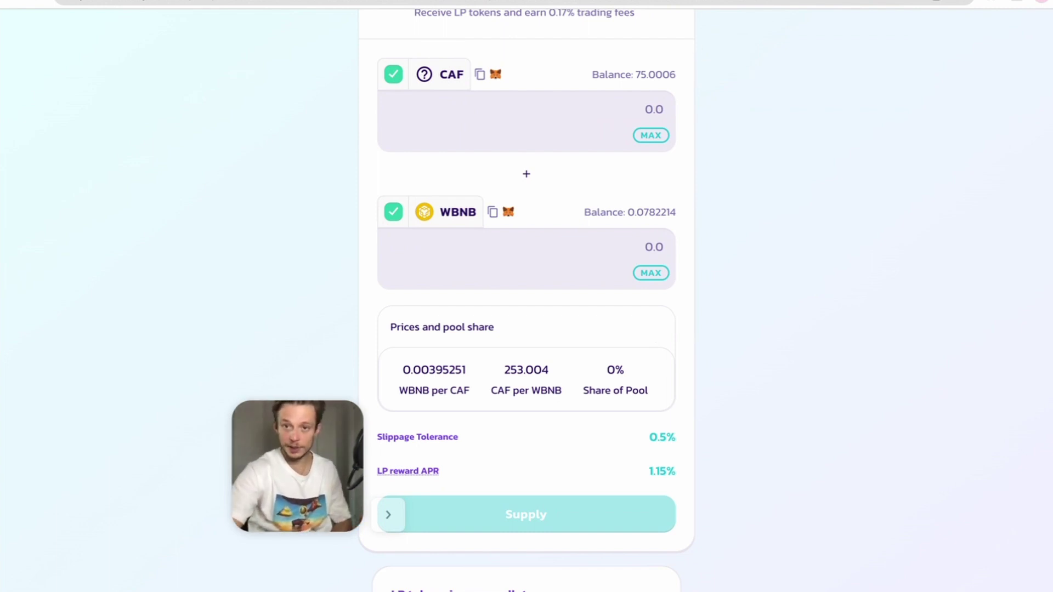
# Switch to Unicrypt's CAF-WBNB farming pool and connect the MetaMask wallet to show the staking account.
pyautogui.click(653, 2)
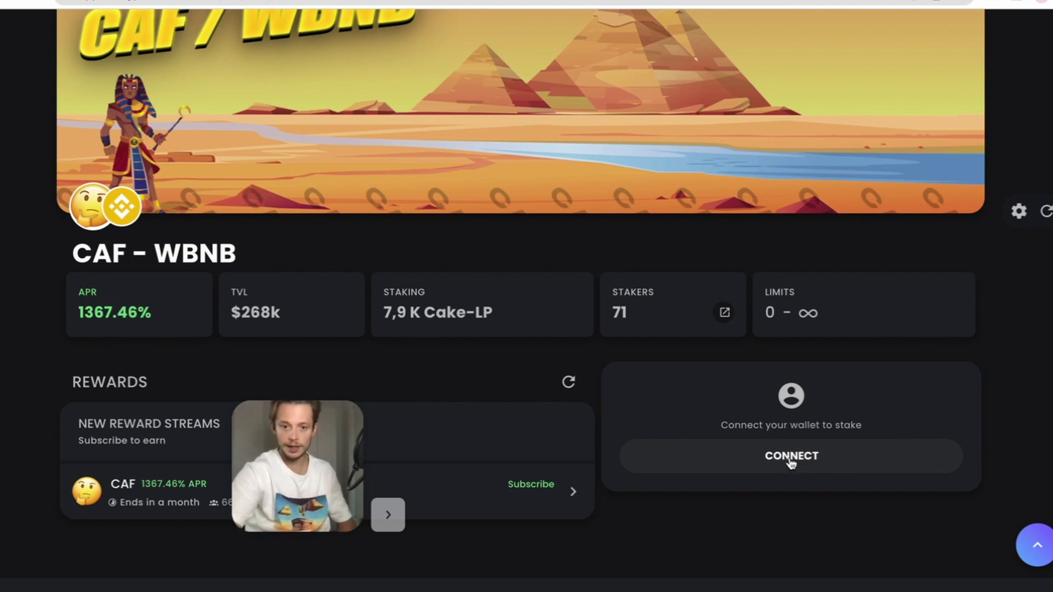
pyautogui.click(791, 462)
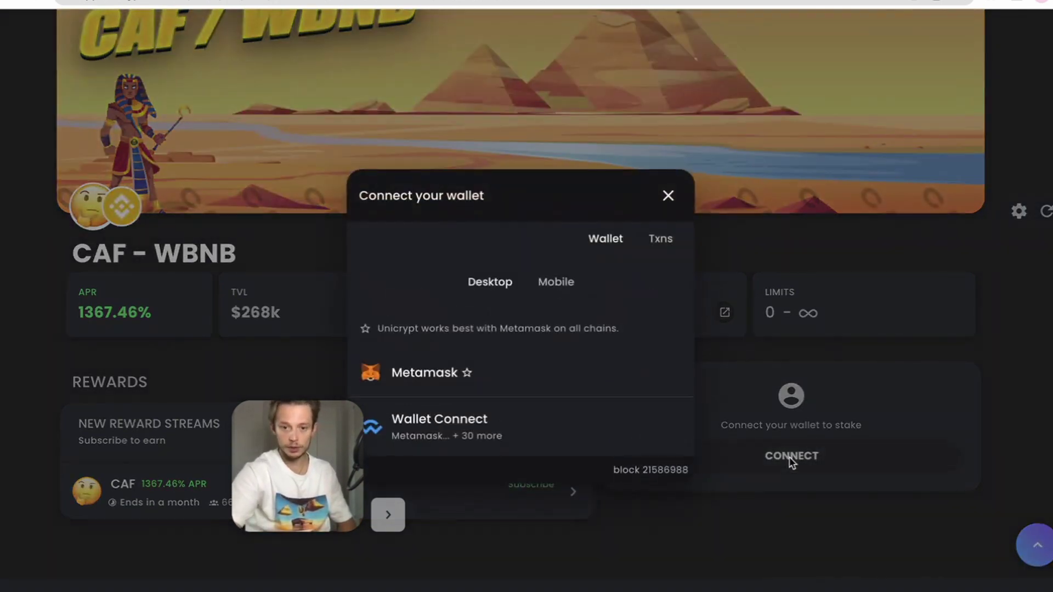
pyautogui.click(411, 376)
pyautogui.scroll(-4, 799, 450)
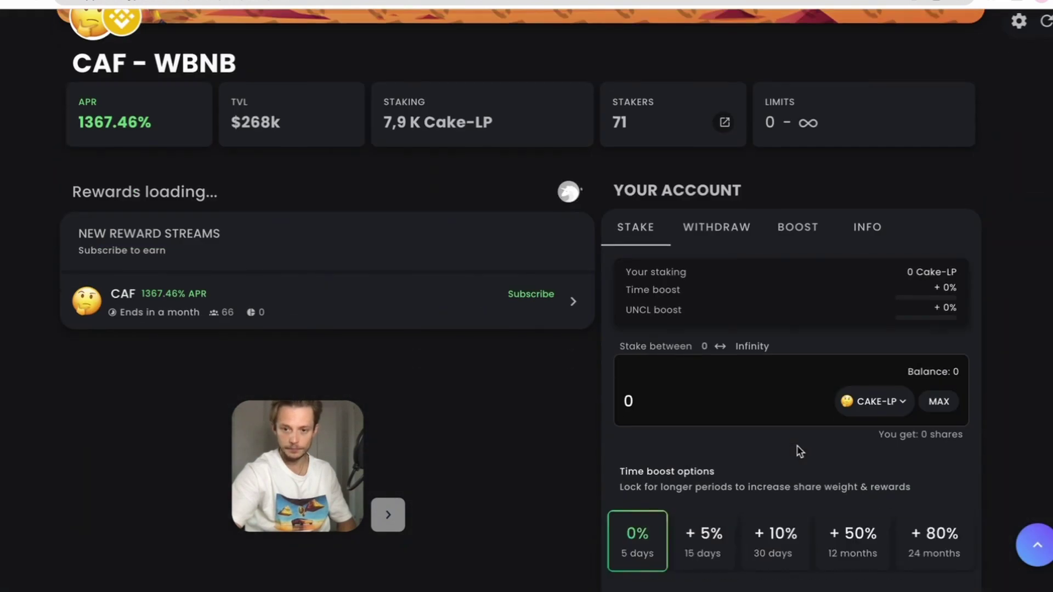
pyautogui.scroll(-1, 800, 451)
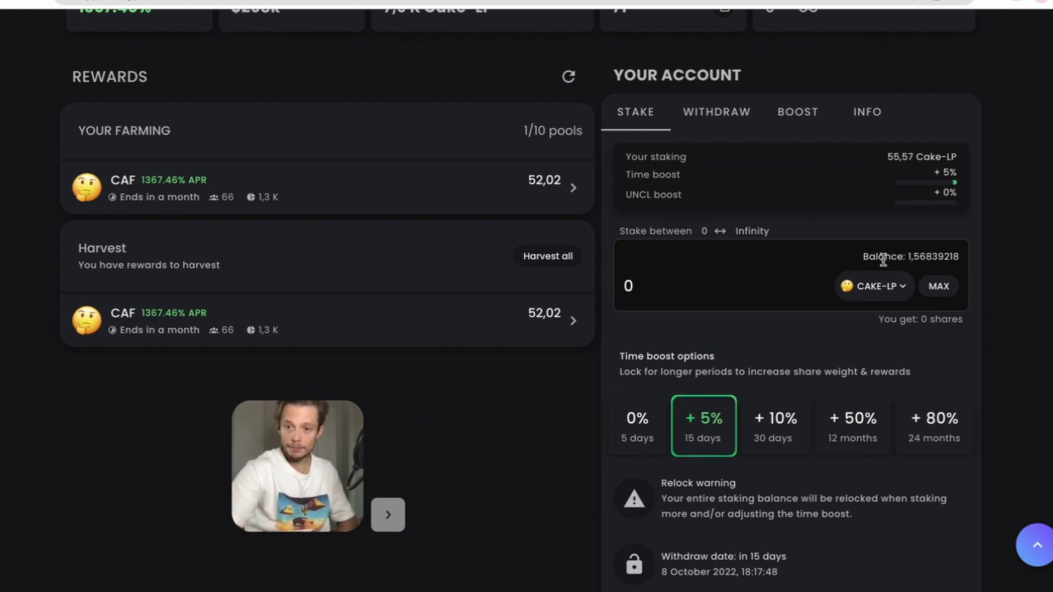
# Set the stake amount to the maximum Cake-LP balance of 1.568392179815693639 and check the shares it gives.
pyautogui.moveTo(905, 256); pyautogui.dragTo(971, 266)
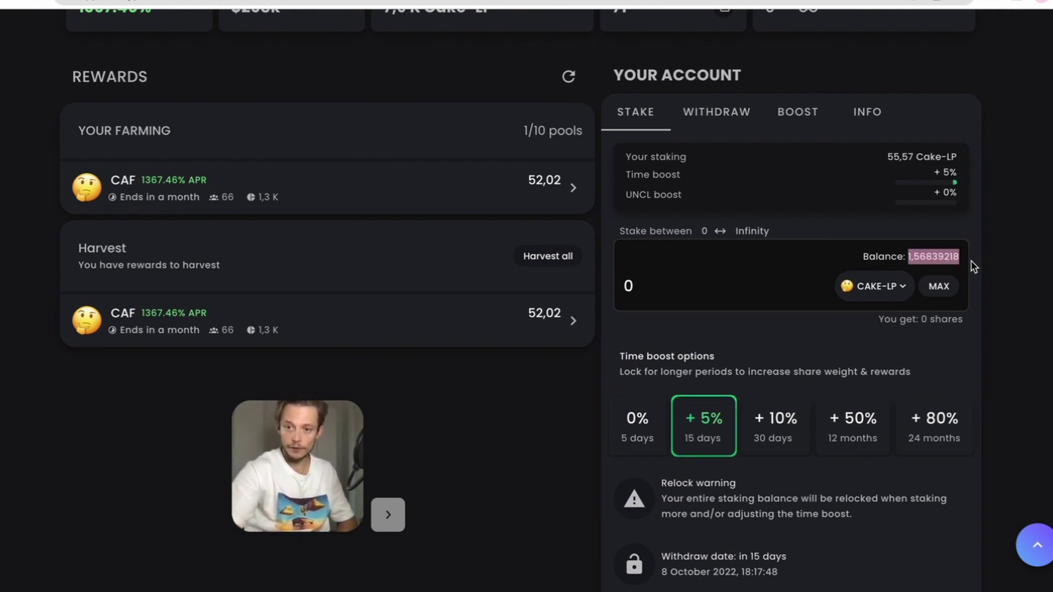
pyautogui.doubleClick(744, 282)
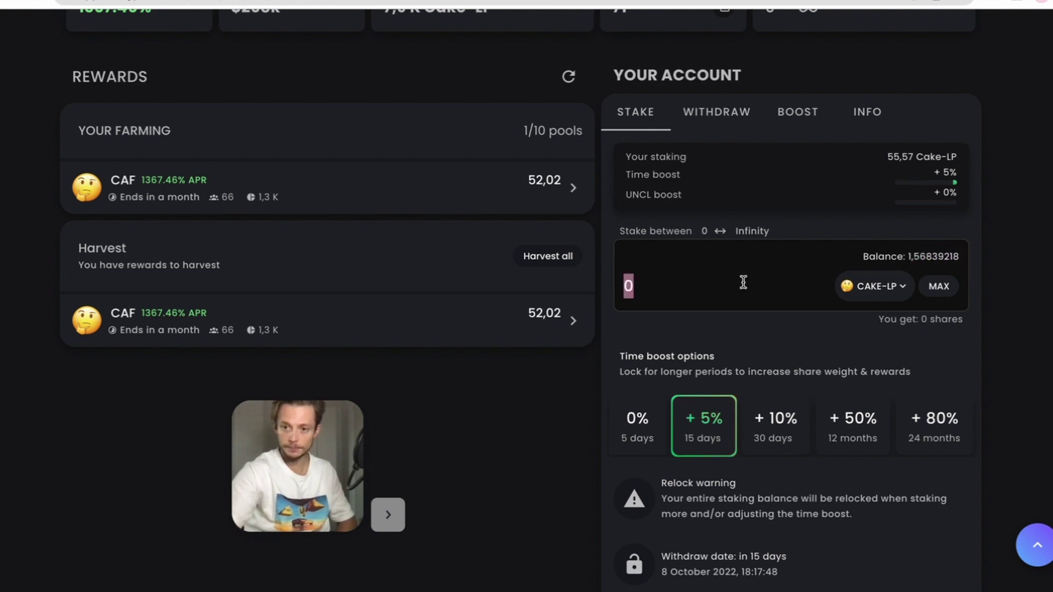
pyautogui.click(939, 288)
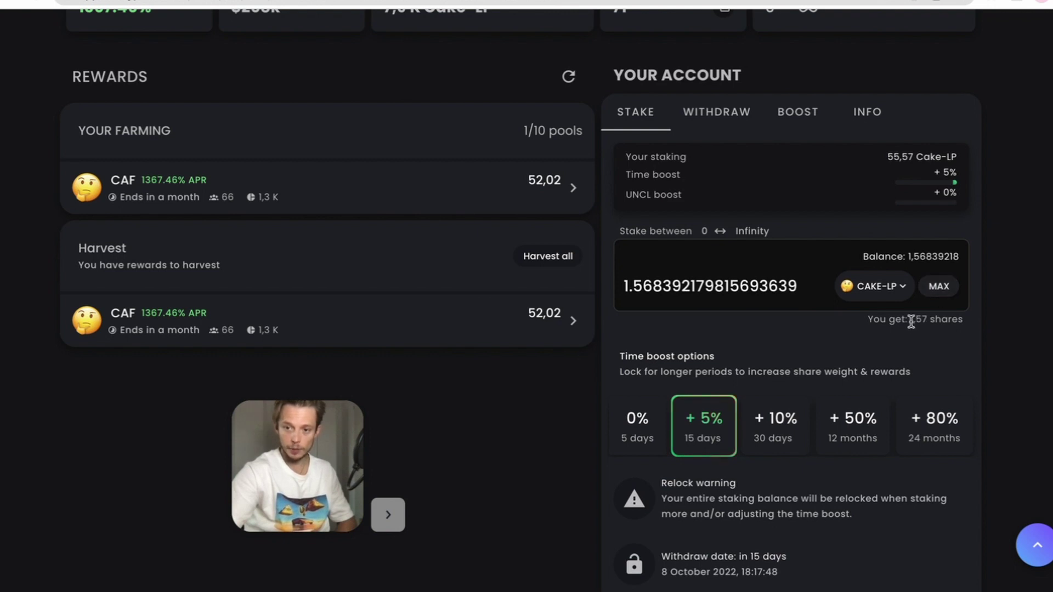
pyautogui.moveTo(911, 321); pyautogui.dragTo(972, 321)
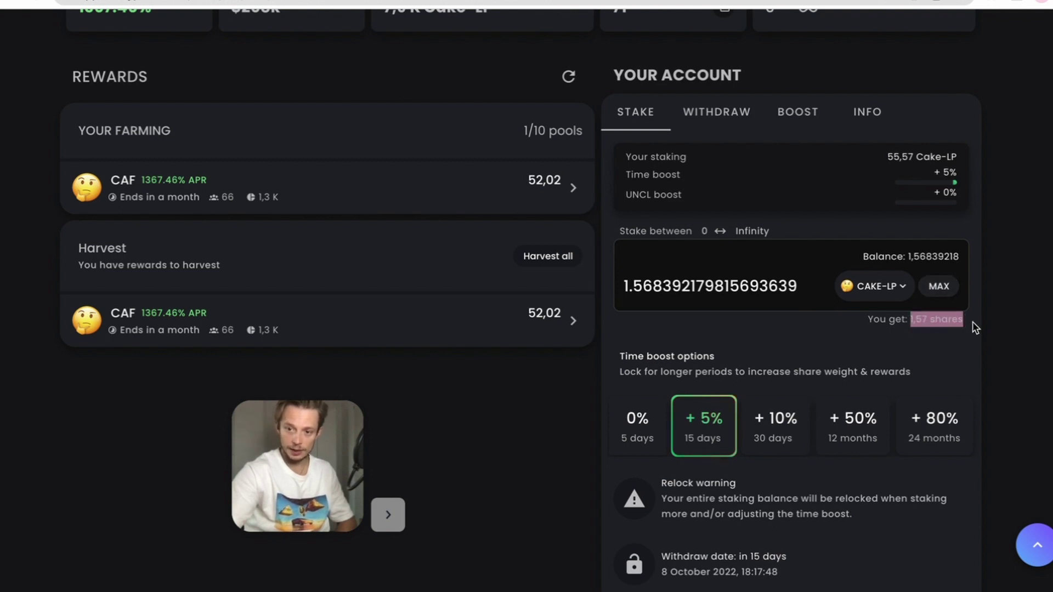
pyautogui.click(934, 351)
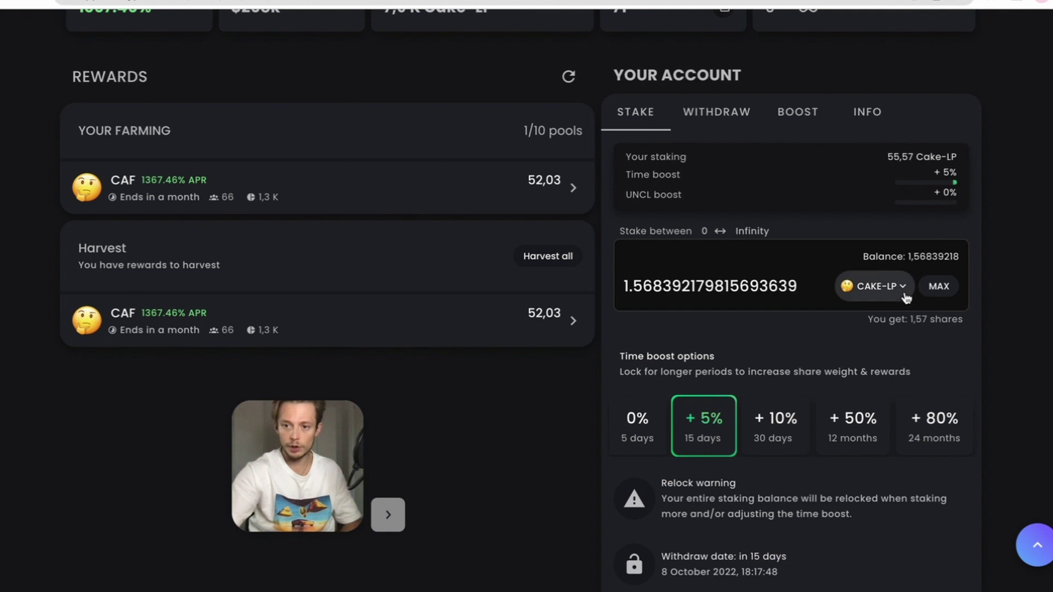
# Compare the 15-day and 30-day time boost options and examine the withdraw date for the 15-day lock.
pyautogui.scroll(-2, 817, 442)
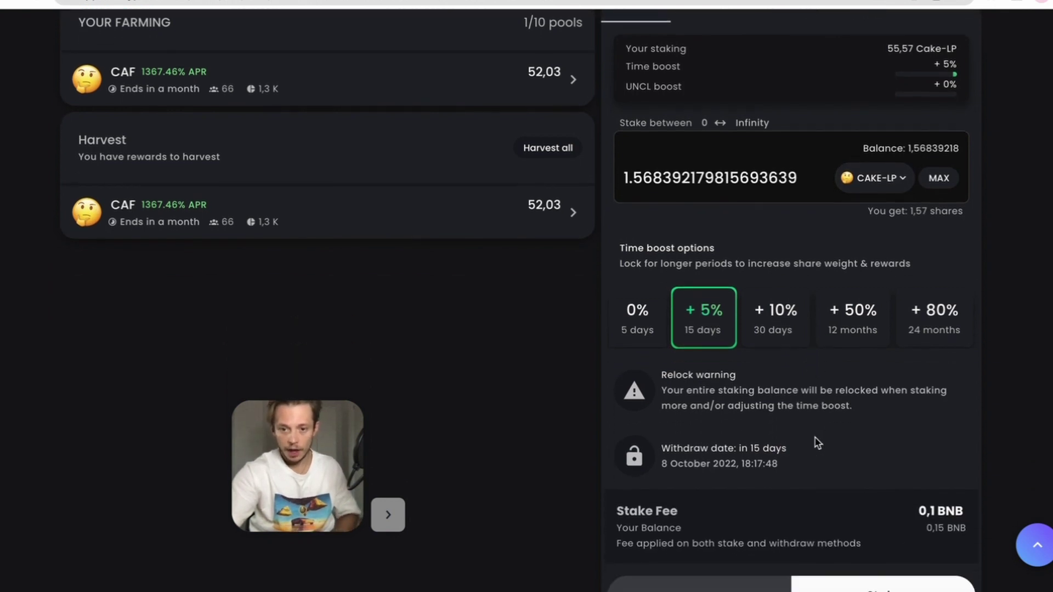
pyautogui.scroll(-1, 816, 440)
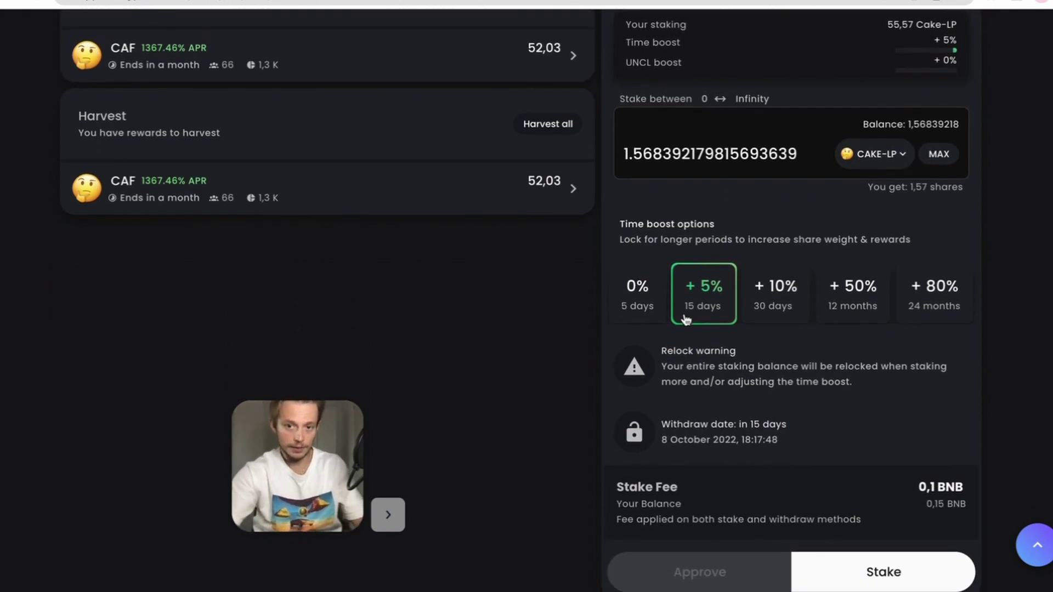
pyautogui.click(687, 289)
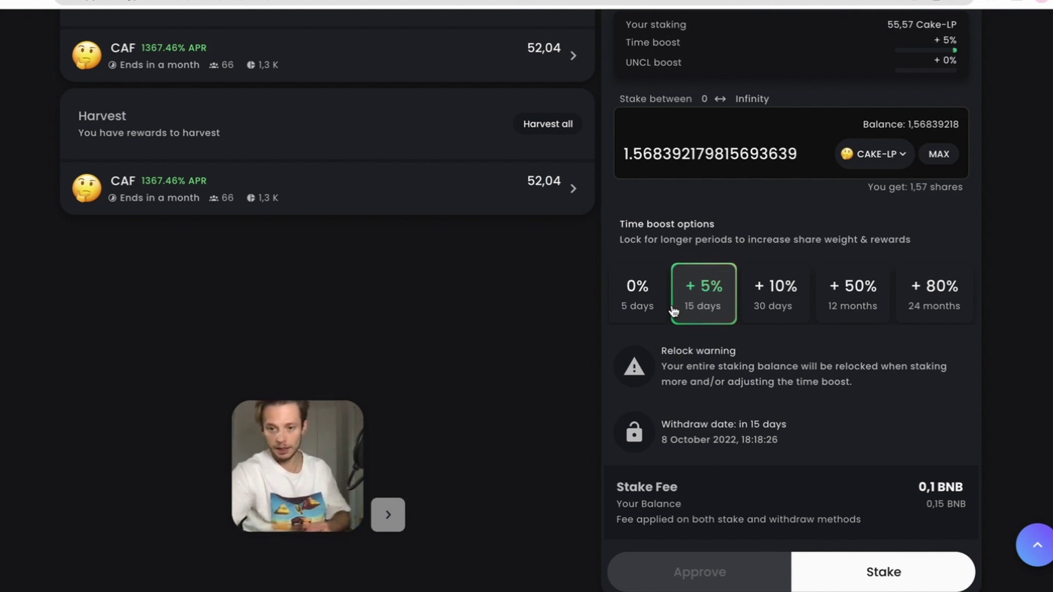
pyautogui.click(758, 305)
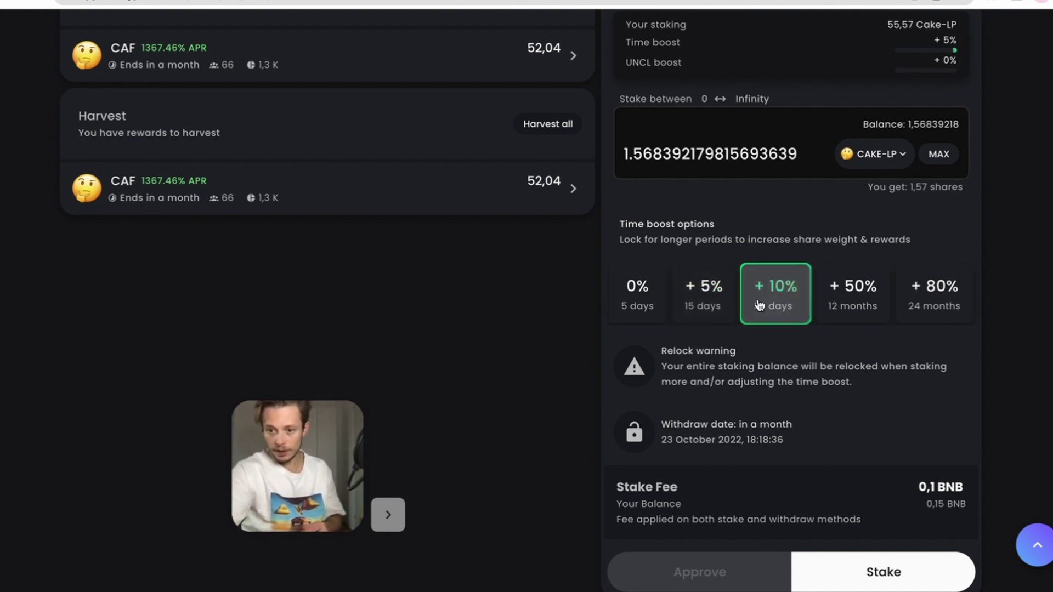
pyautogui.click(710, 301)
pyautogui.click(762, 296)
pyautogui.click(712, 299)
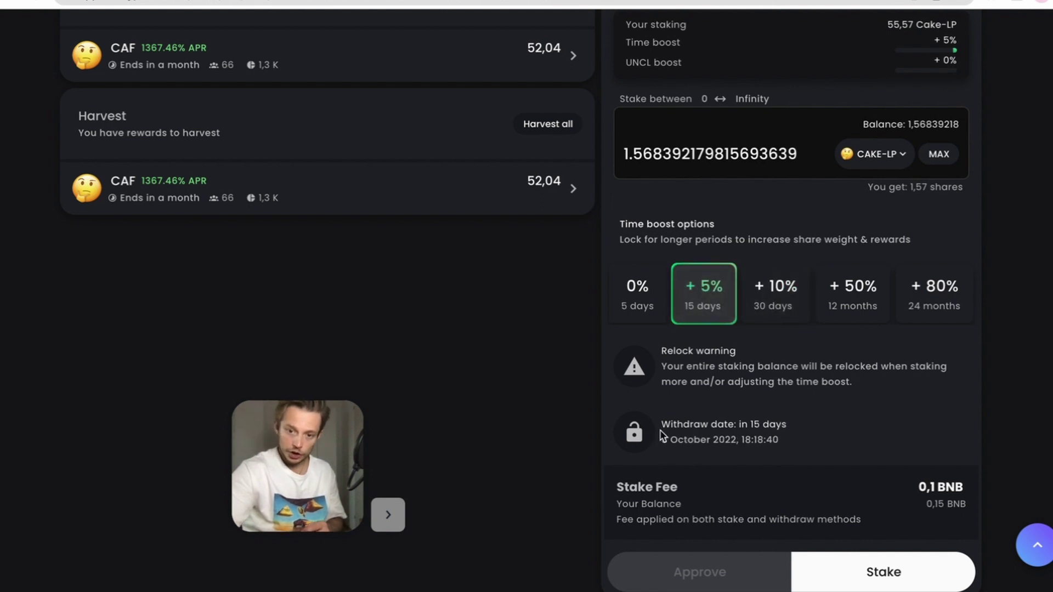
pyautogui.moveTo(662, 440); pyautogui.dragTo(740, 444)
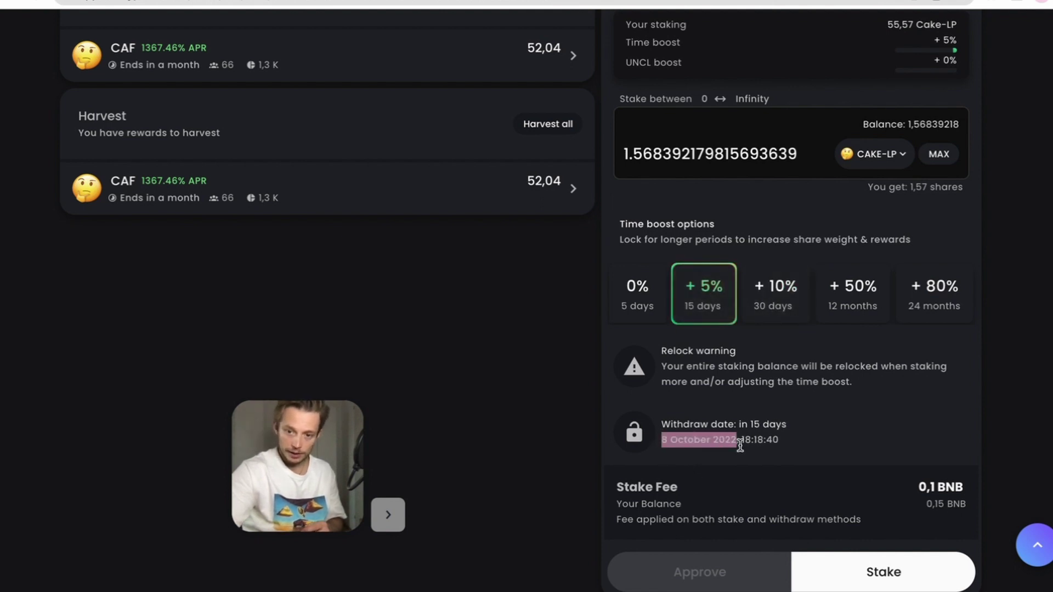
pyautogui.click(793, 437)
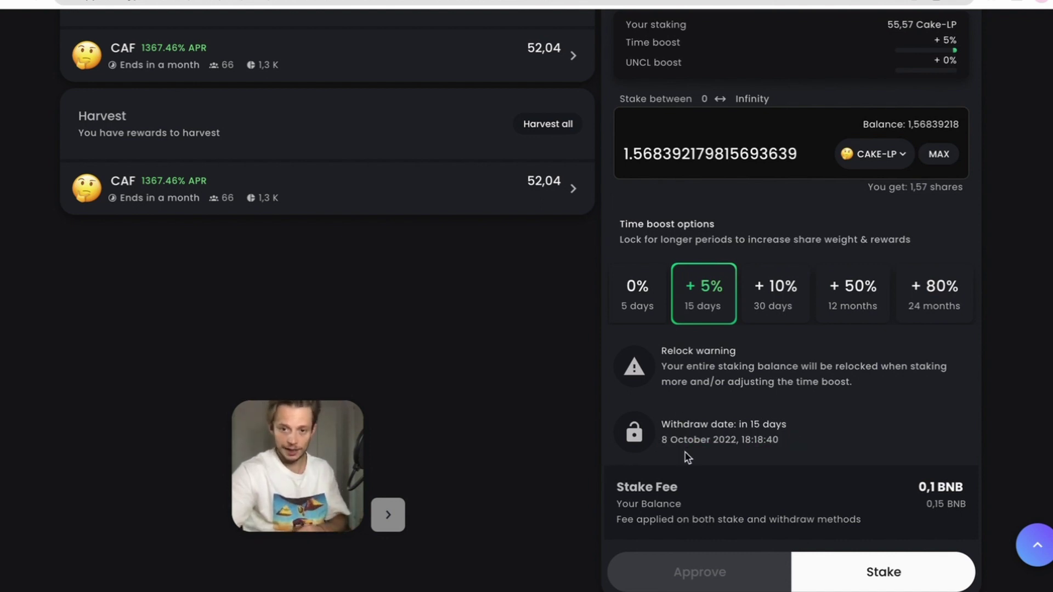
# Try the +10% 30-day, +50% 12-month and +80% 24-month time boosts to compare their withdraw dates.
pyautogui.click(768, 309)
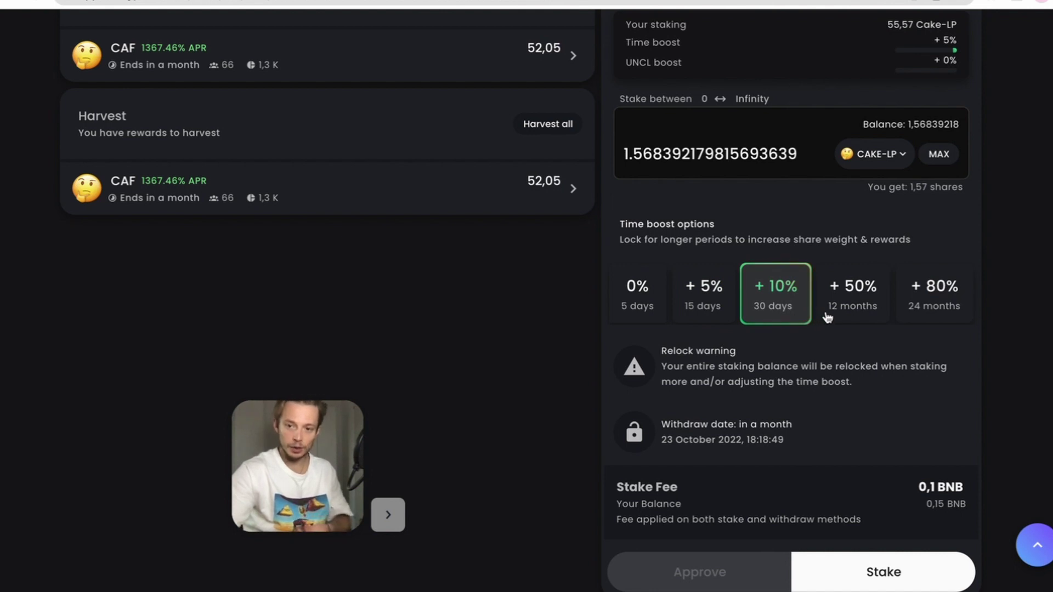
pyautogui.click(848, 310)
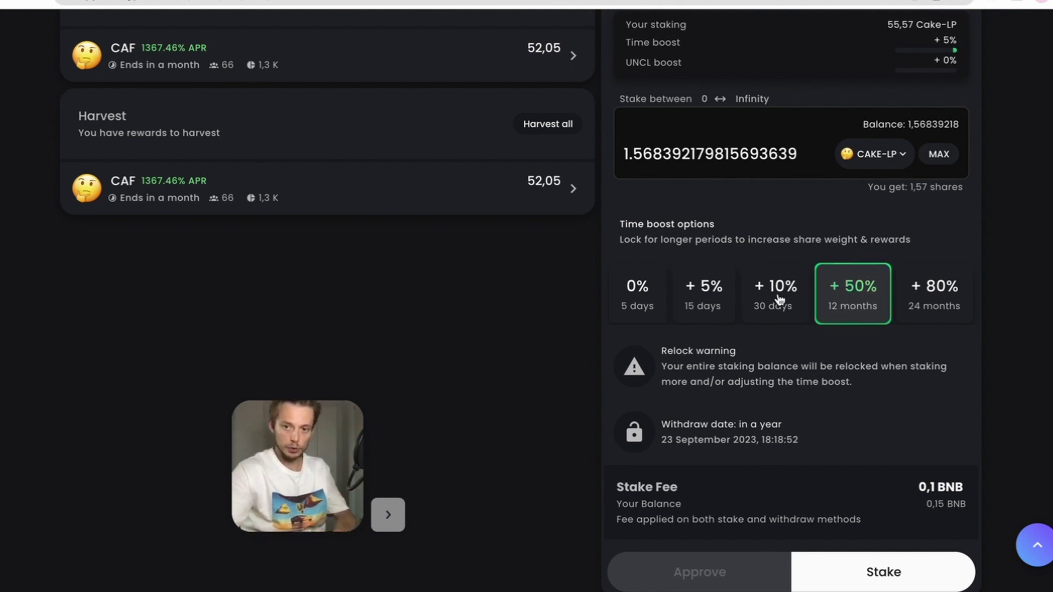
pyautogui.click(776, 301)
pyautogui.click(713, 298)
pyautogui.click(793, 304)
pyautogui.click(865, 301)
pyautogui.click(916, 297)
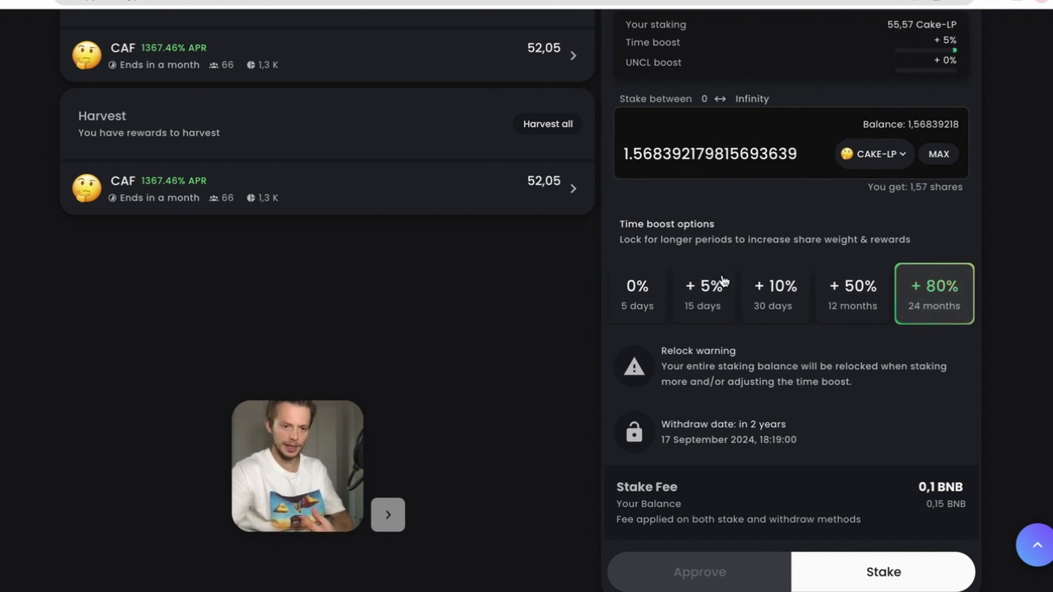
# Choose the +5% time boost for 15 days, stake the Cake-LP tokens and confirm the transaction in MetaMask.
pyautogui.click(718, 303)
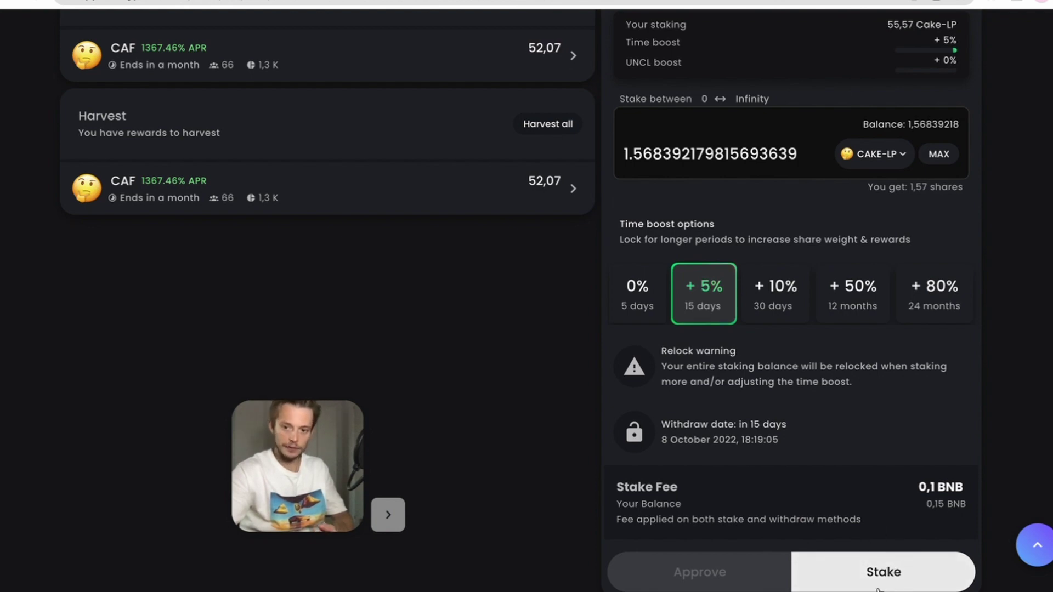
pyautogui.click(899, 583)
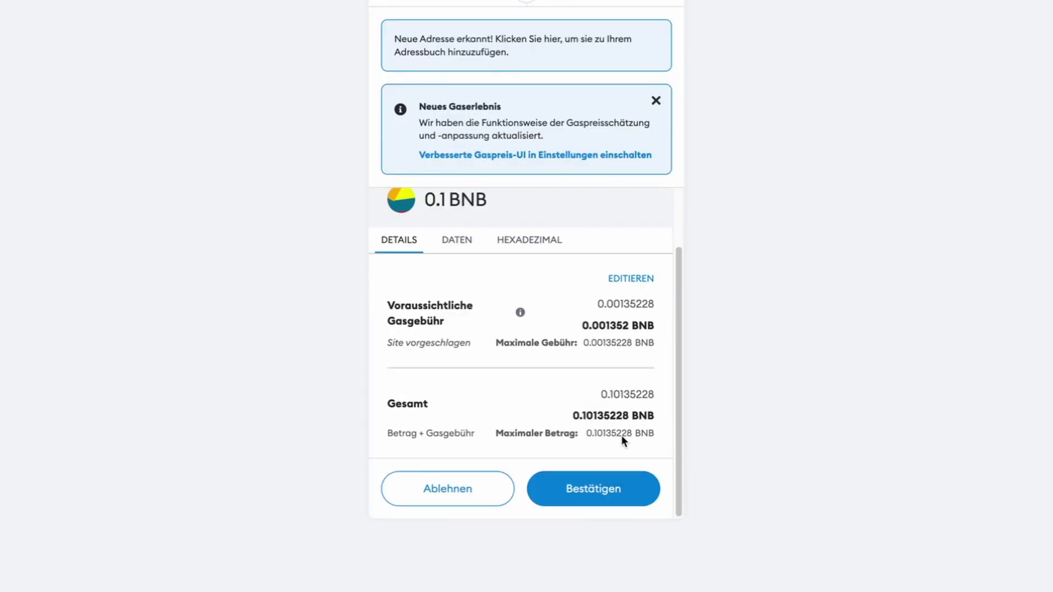
pyautogui.click(607, 496)
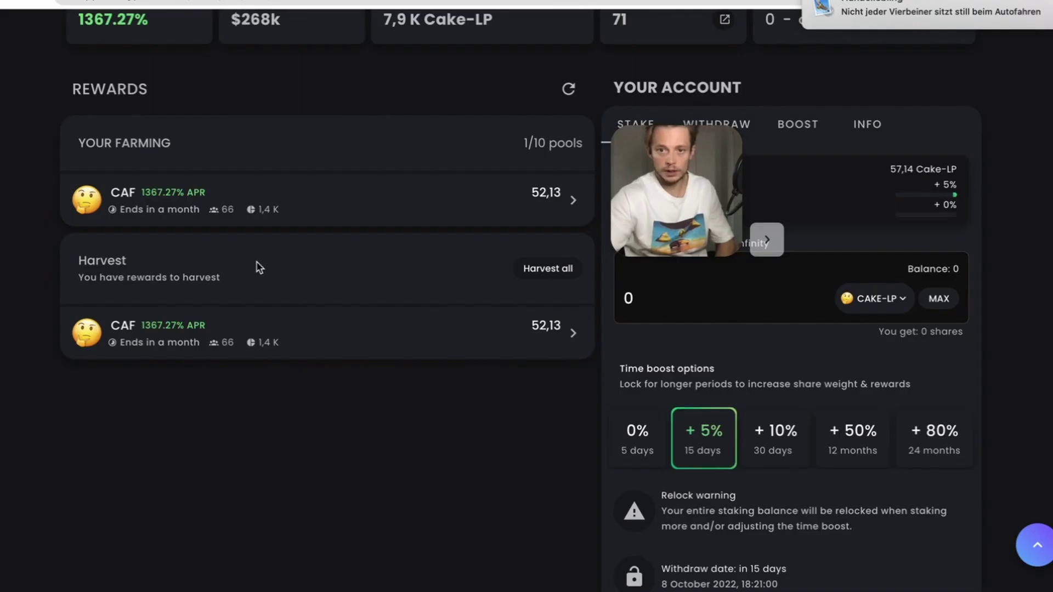
# Open the details of the CAF reward stream and examine the harvestable and wallet CAF amounts.
pyautogui.moveTo(672, 219); pyautogui.dragTo(412, 470)
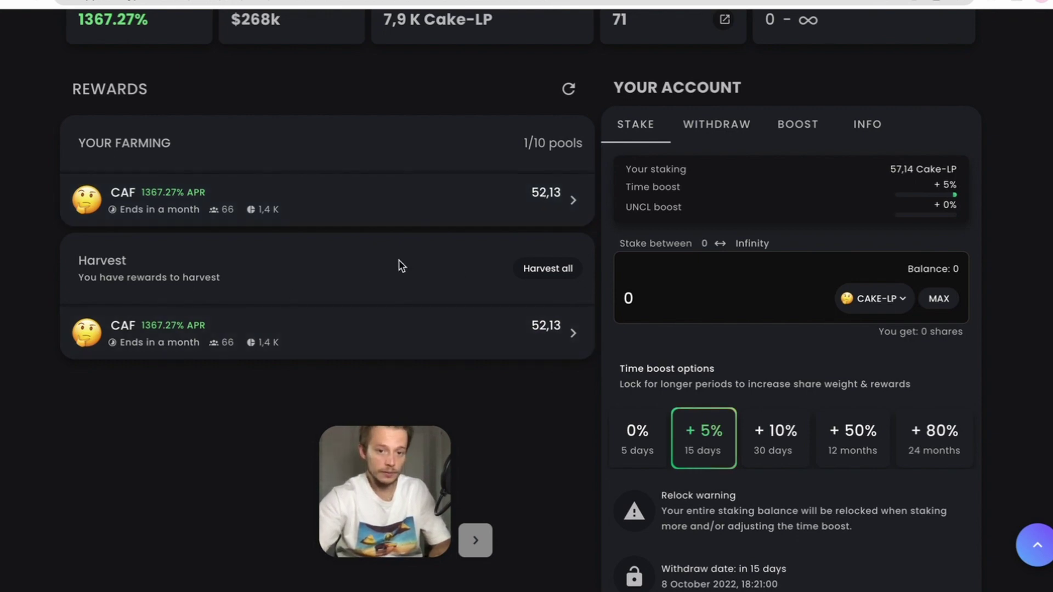
pyautogui.click(494, 333)
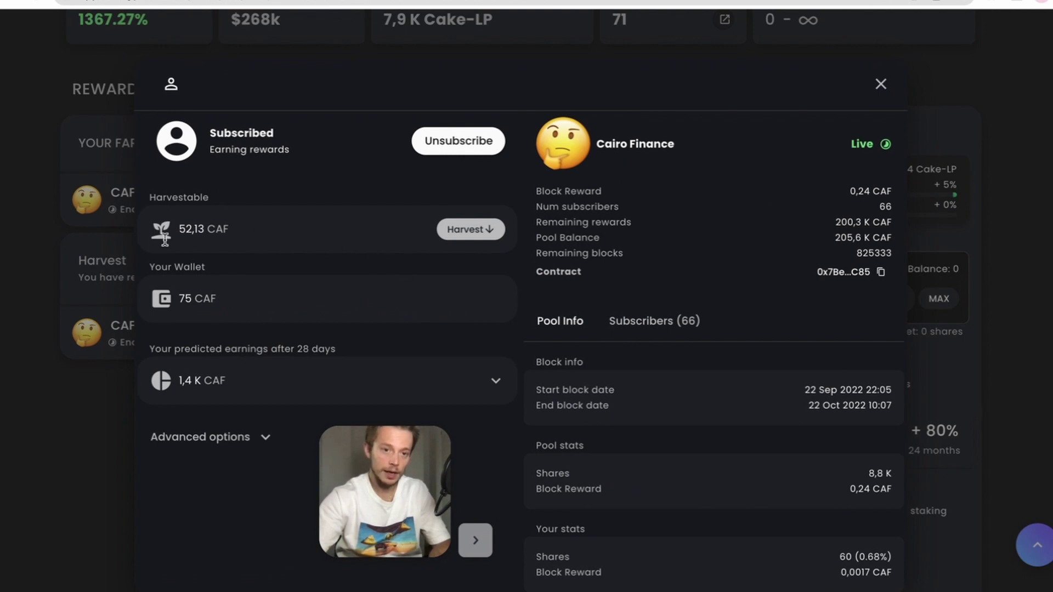
pyautogui.moveTo(180, 225); pyautogui.dragTo(284, 237)
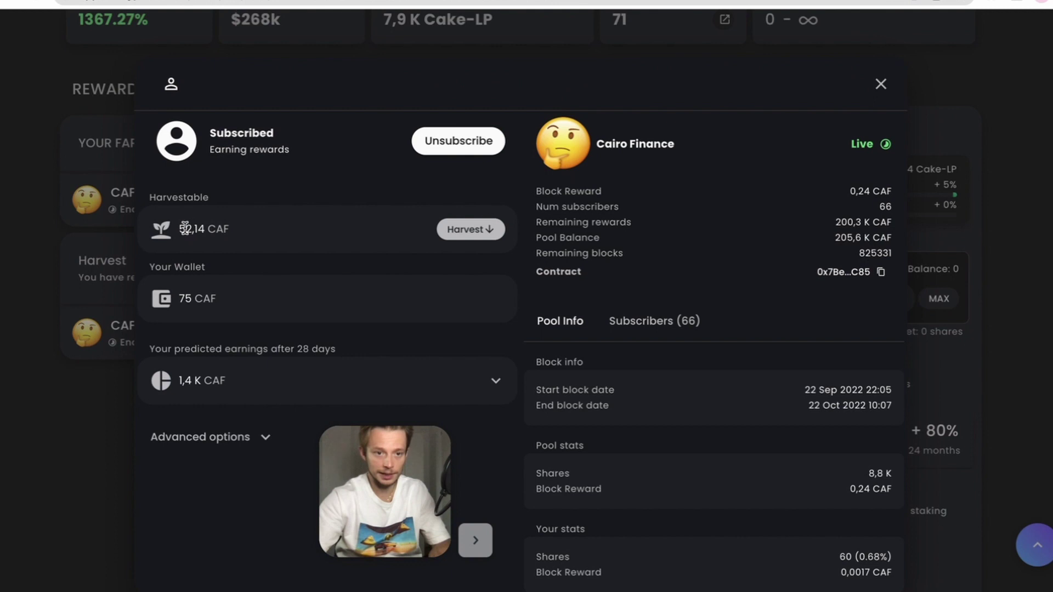
pyautogui.moveTo(178, 228); pyautogui.dragTo(242, 235)
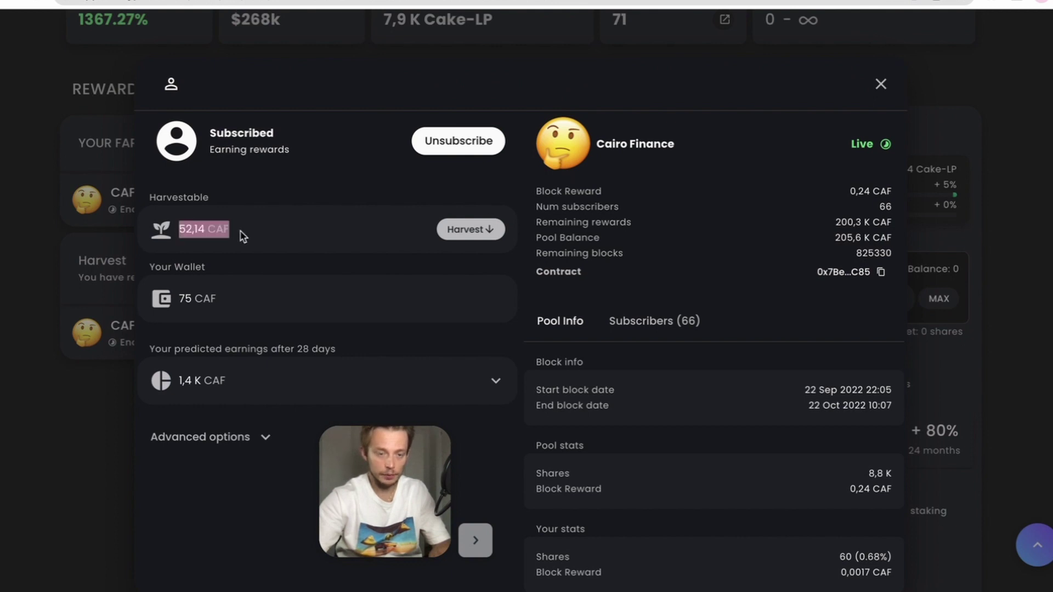
pyautogui.click(242, 236)
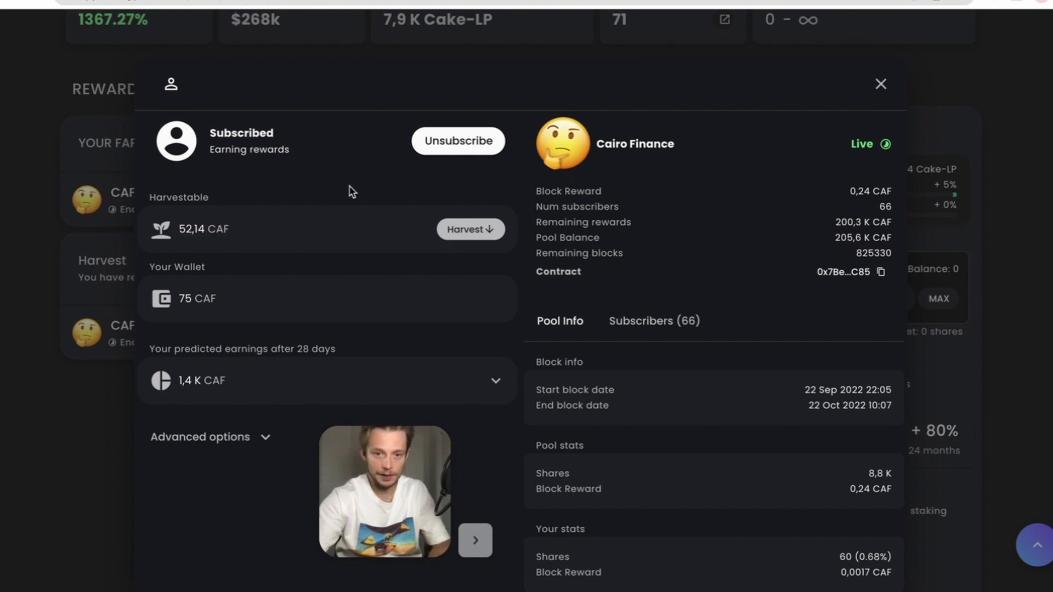
pyautogui.moveTo(179, 299); pyautogui.dragTo(225, 298)
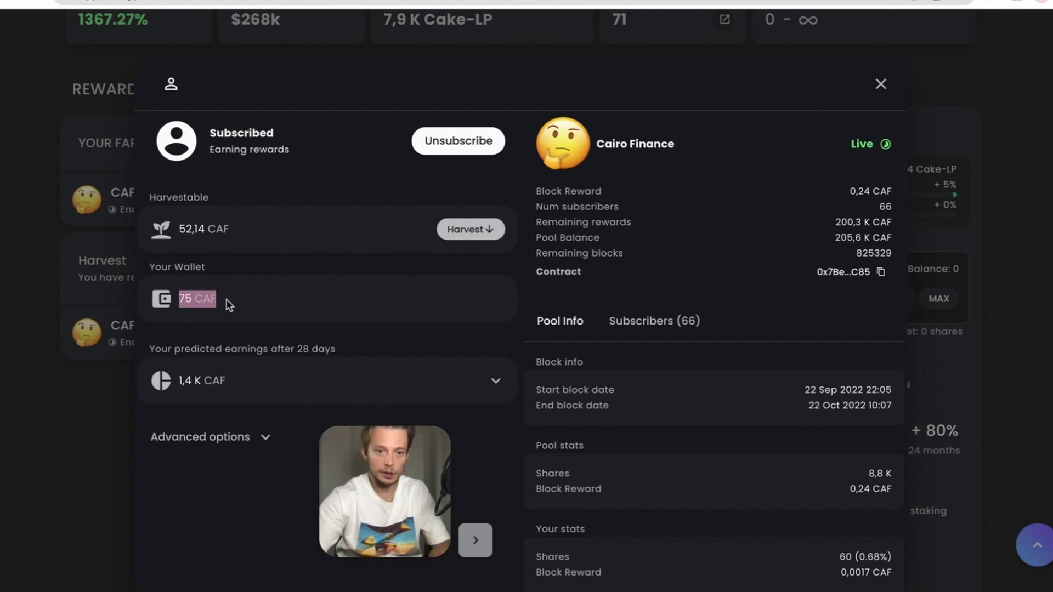
pyautogui.click(233, 323)
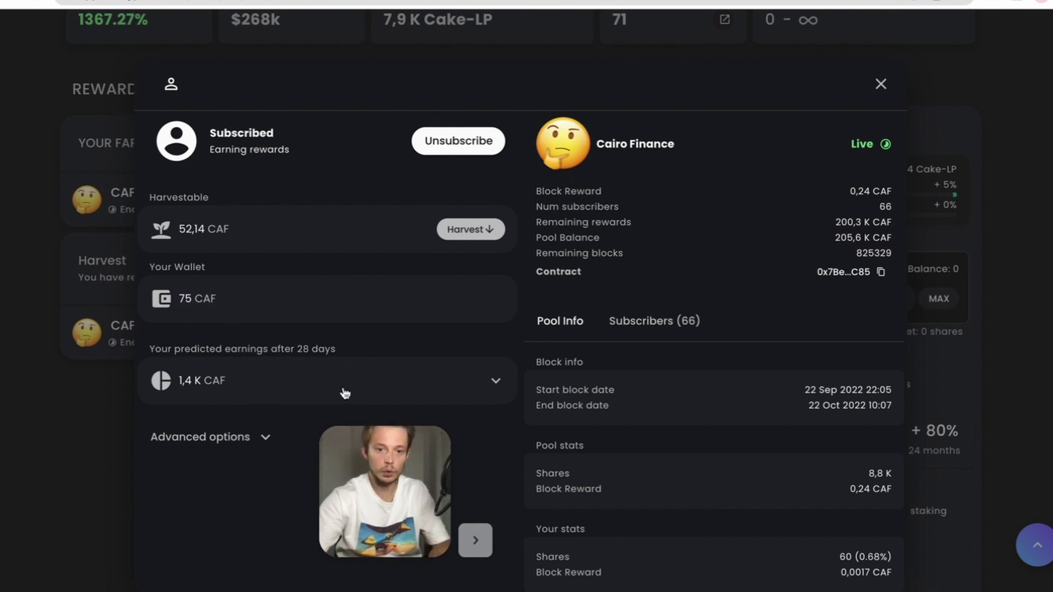
# Examine the predicted earnings settings and the emergency unsubscribe option in the CAF reward details, and close the dialog.
pyautogui.click(266, 389)
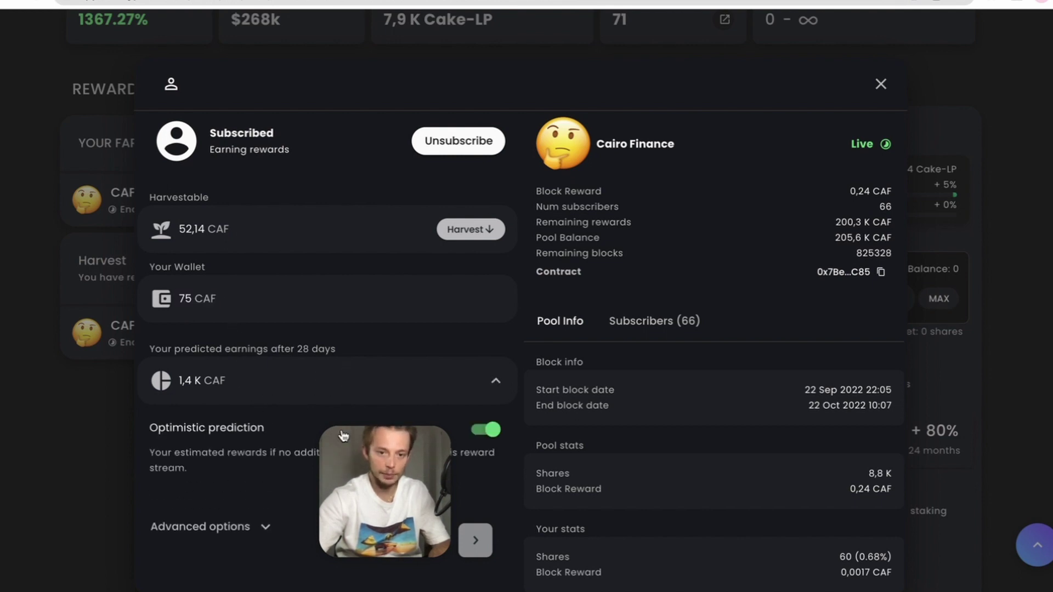
pyautogui.moveTo(404, 499); pyautogui.dragTo(702, 270)
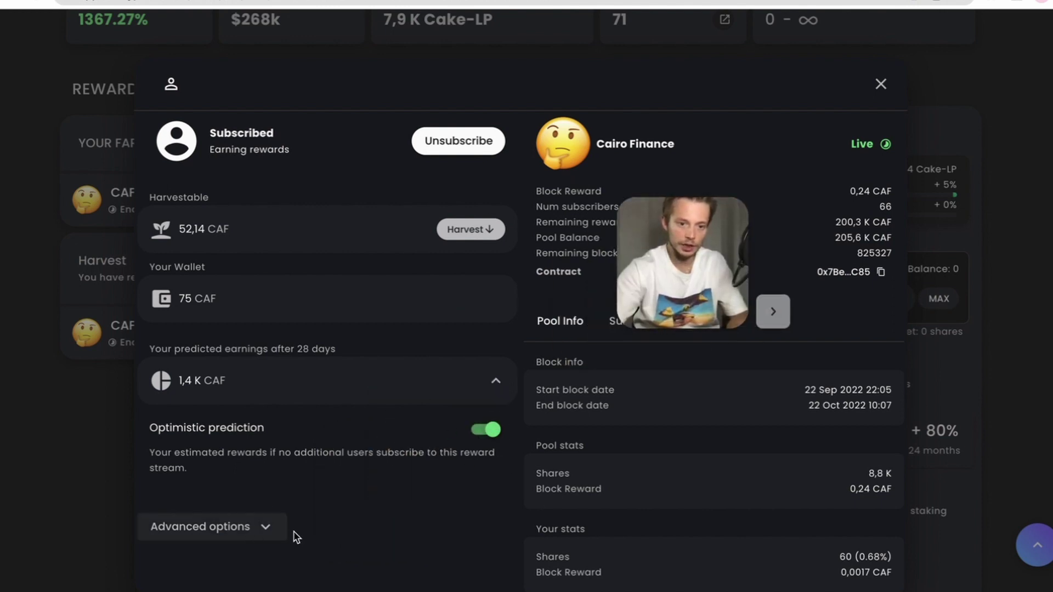
pyautogui.click(269, 529)
pyautogui.scroll(-2, 273, 526)
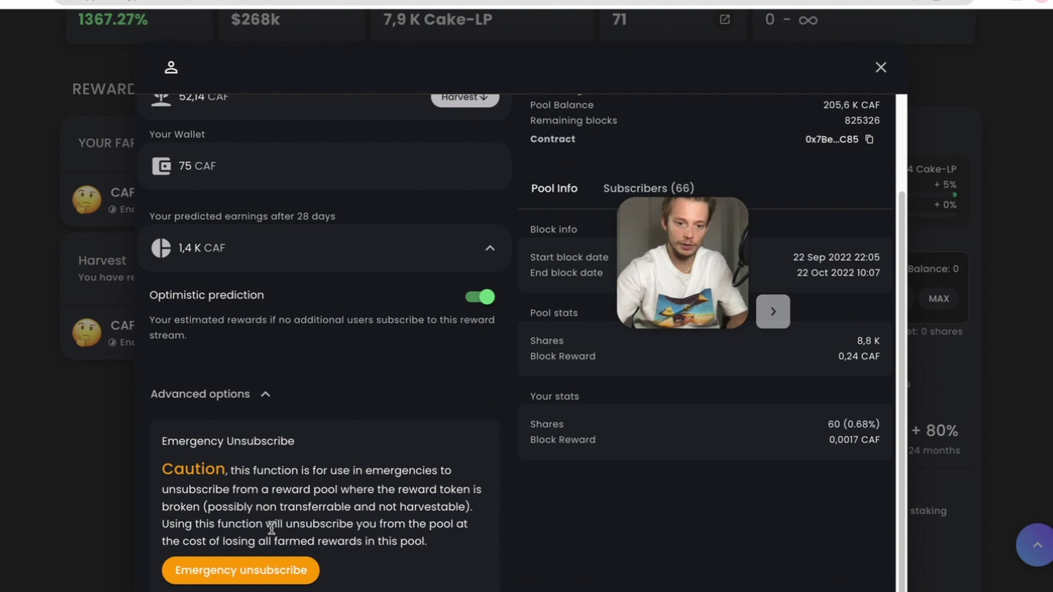
pyautogui.scroll(1, 271, 524)
pyautogui.scroll(1, 271, 528)
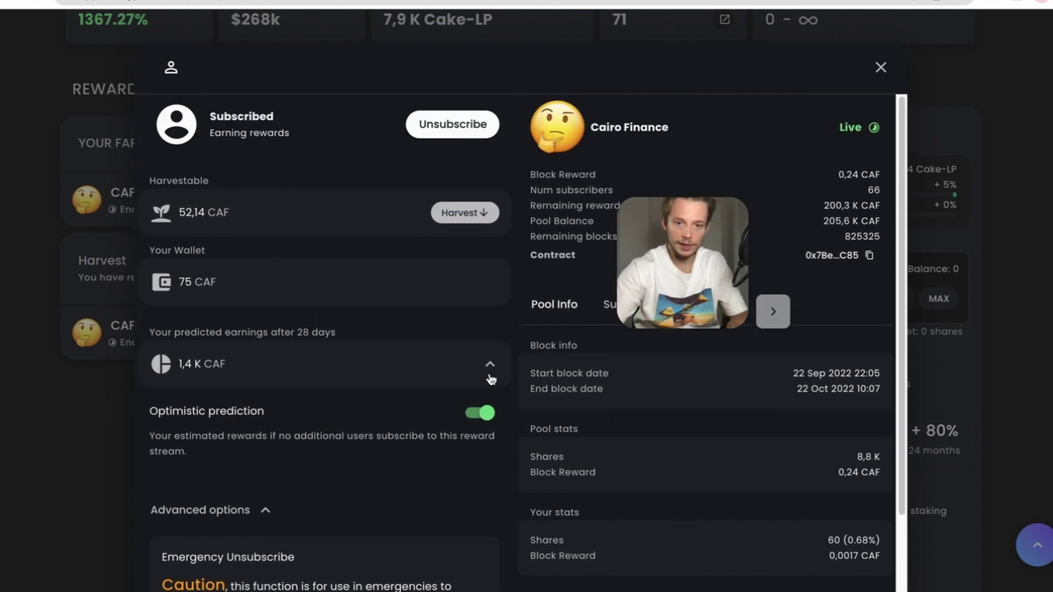
pyautogui.click(490, 364)
pyautogui.scroll(-1, 704, 419)
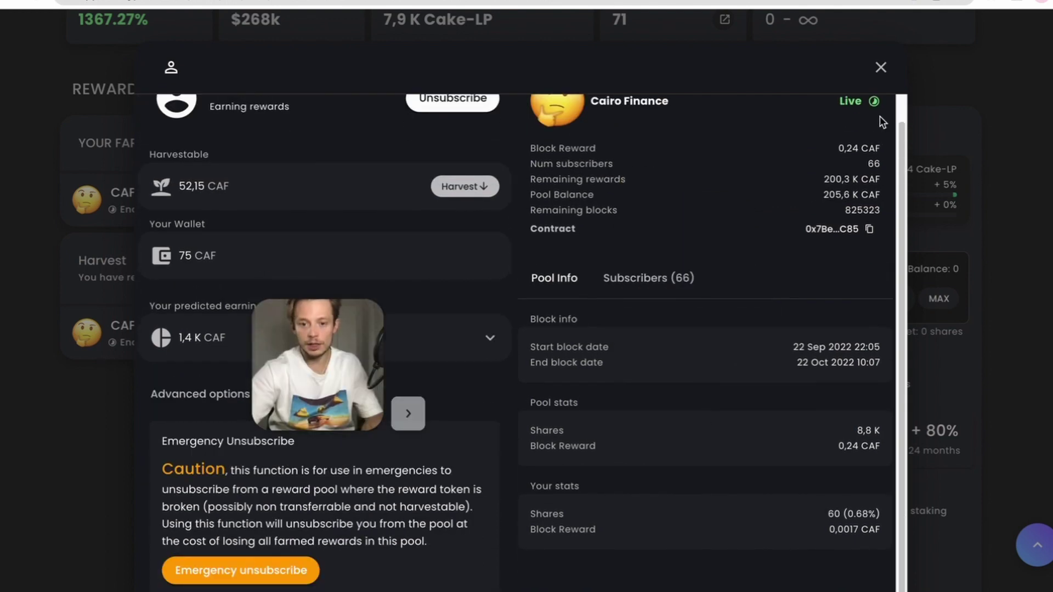
pyautogui.click(880, 68)
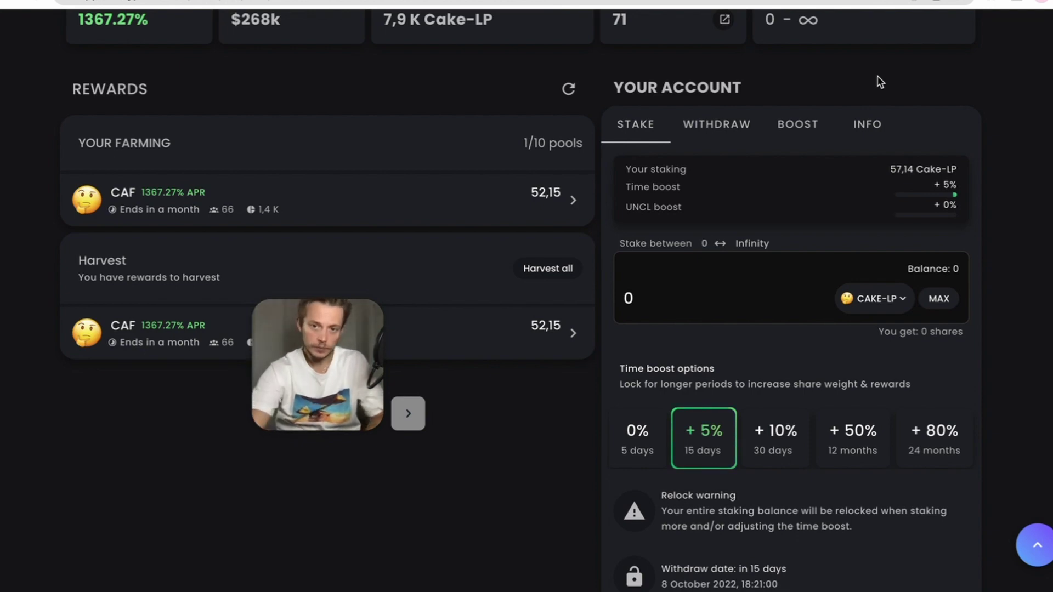
# Review the withdrawal date and the UNCL boost options for the staked tokens, and return to the staking view.
pyautogui.click(712, 130)
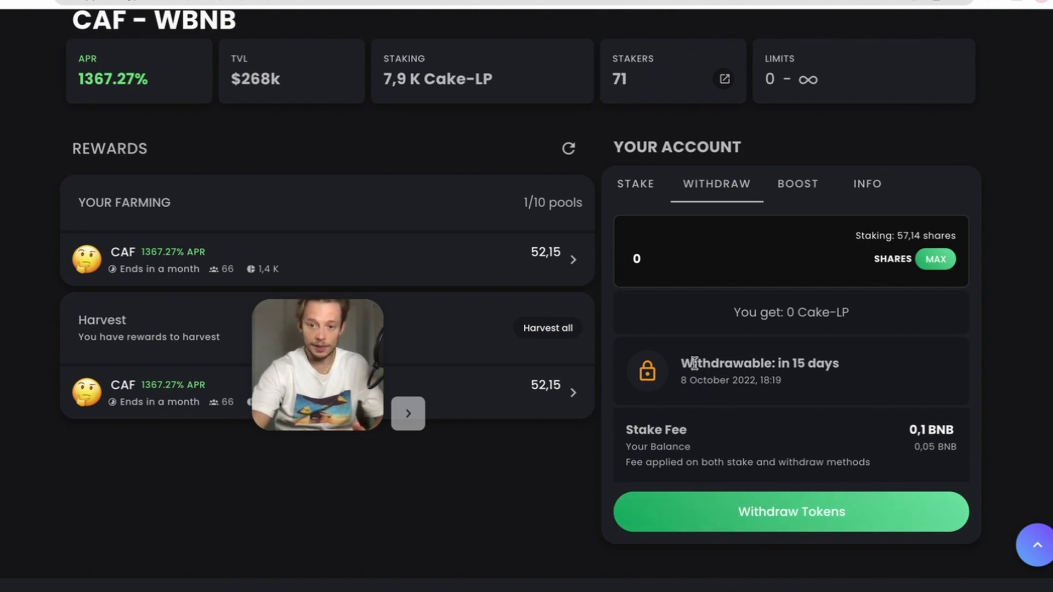
pyautogui.moveTo(679, 363); pyautogui.dragTo(884, 373)
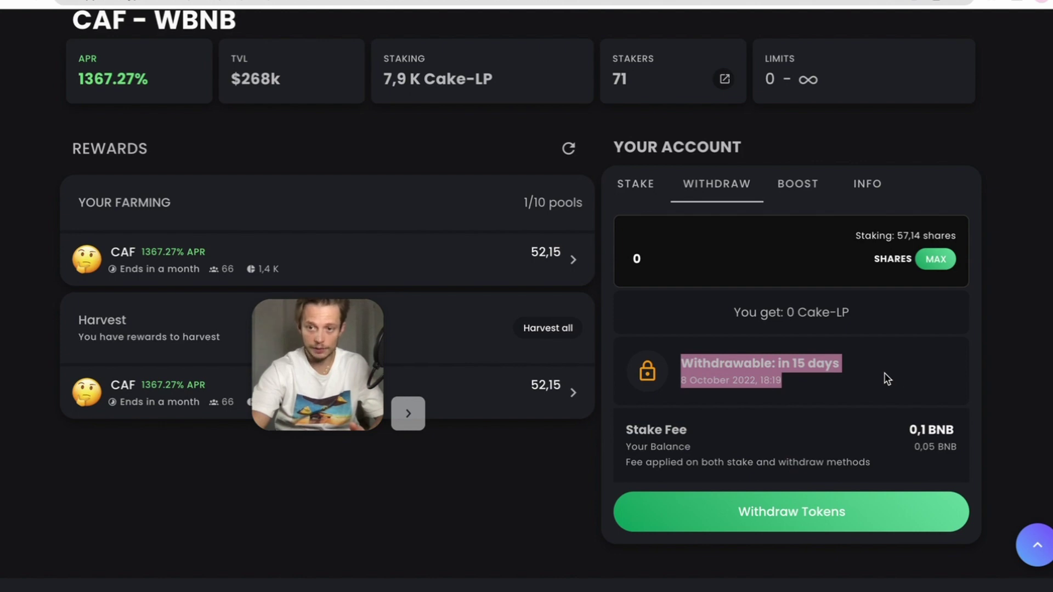
pyautogui.click(913, 382)
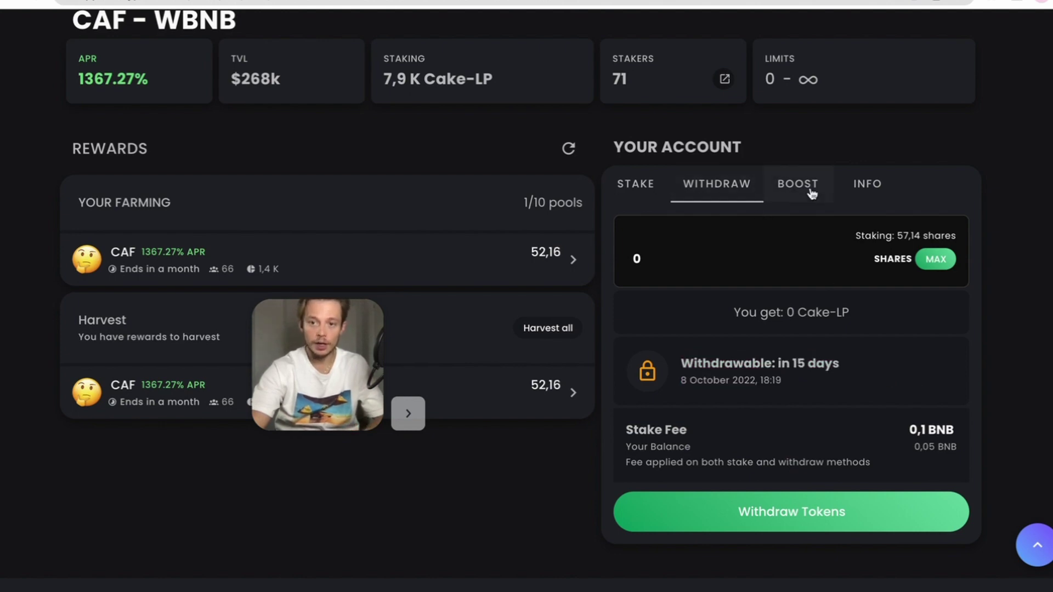
pyautogui.click(810, 190)
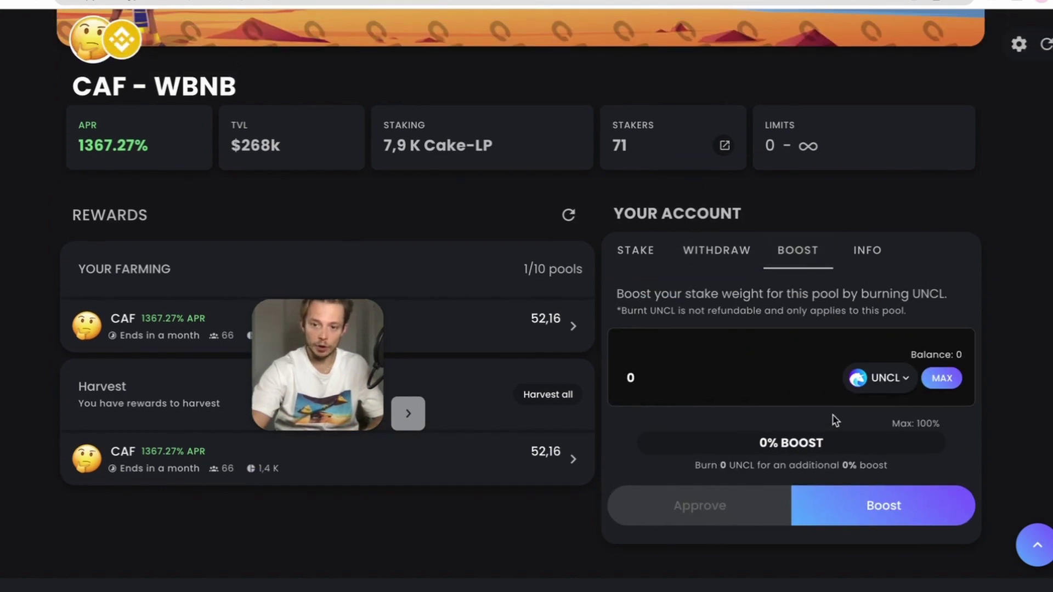
pyautogui.click(628, 262)
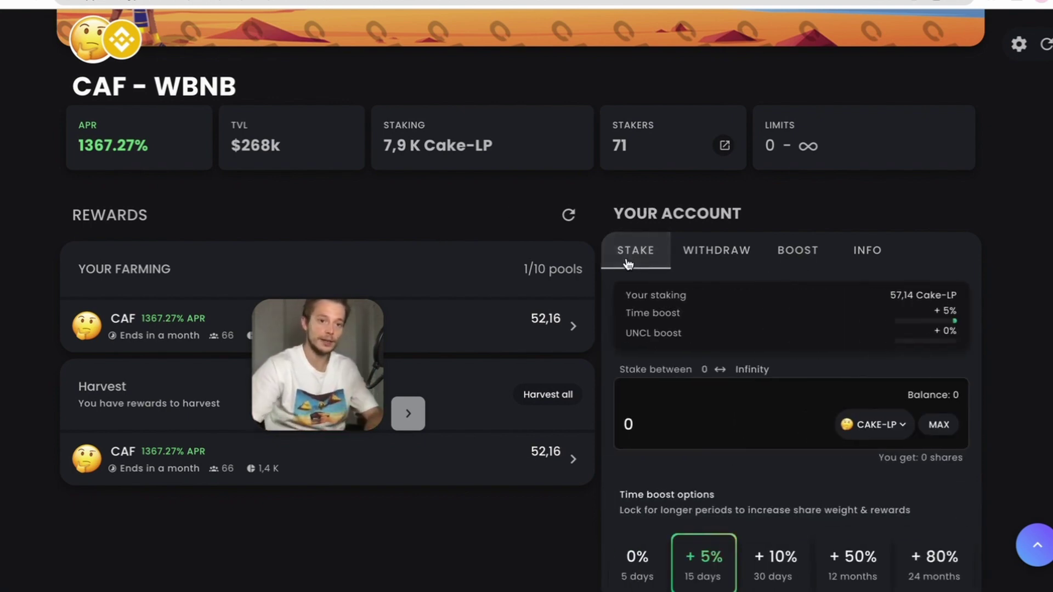